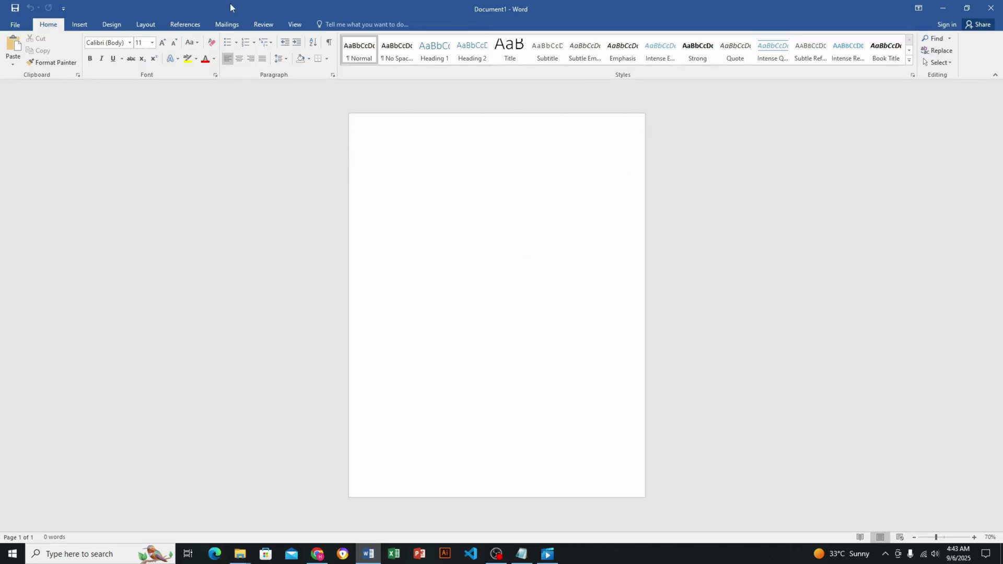
Set the page to A4 paper, portrait orientation and Narrow margins from the Layout tab
click(149, 25)
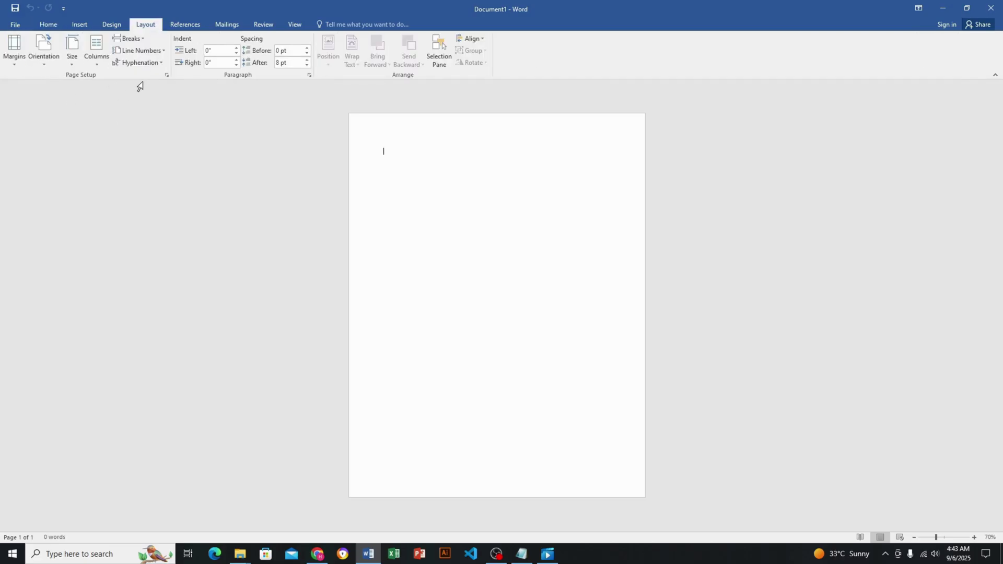
click(69, 65)
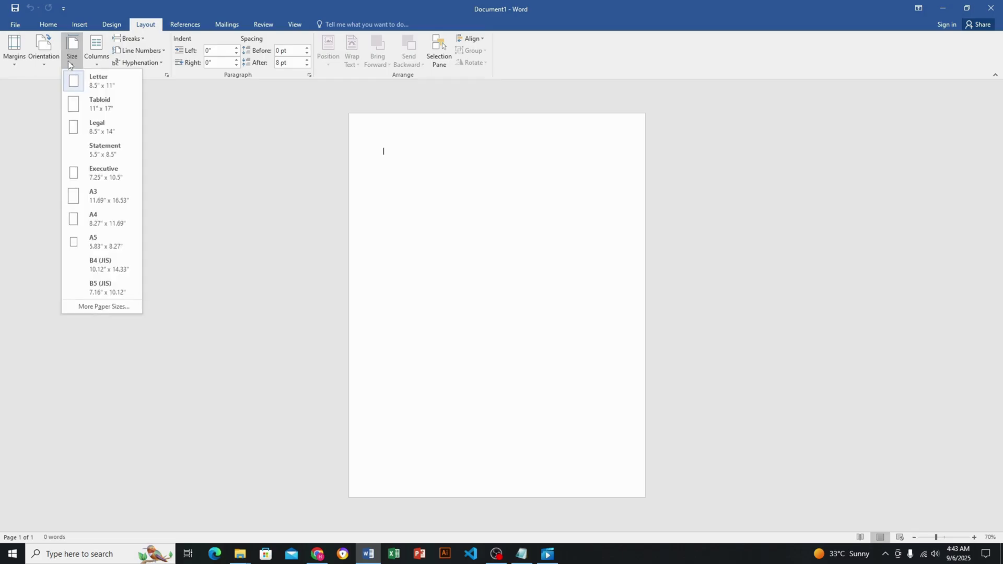
click(105, 220)
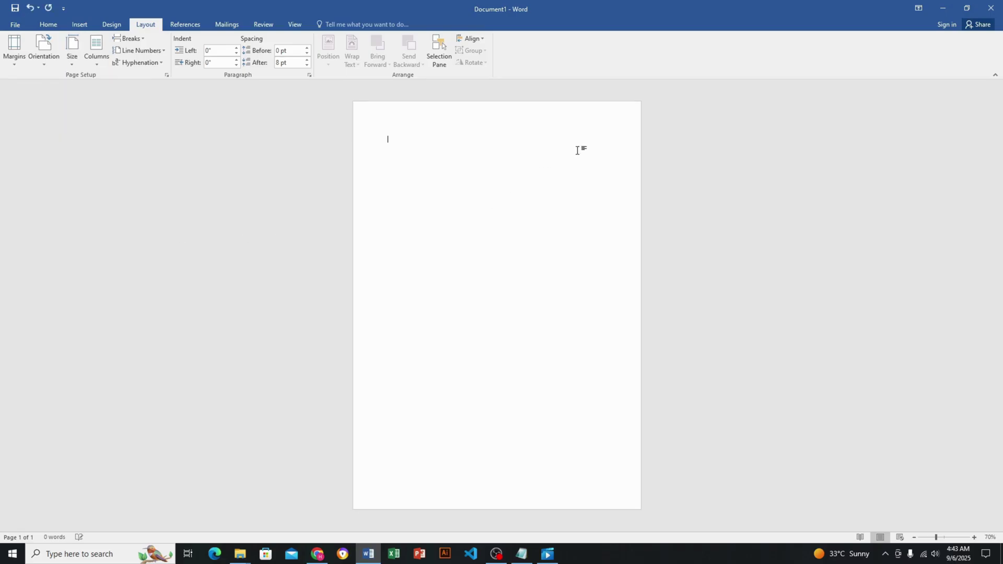
click(43, 57)
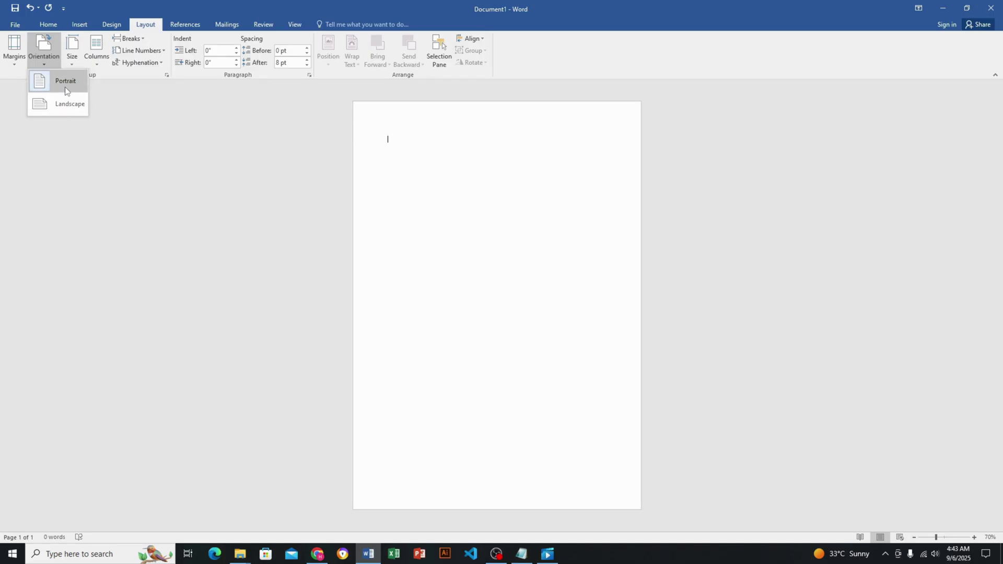
click(18, 65)
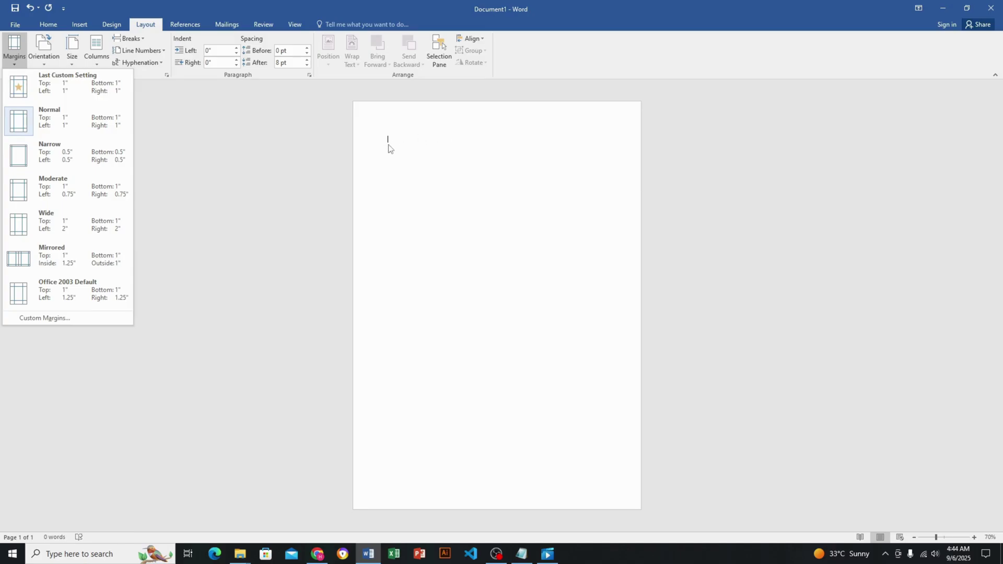
click(98, 156)
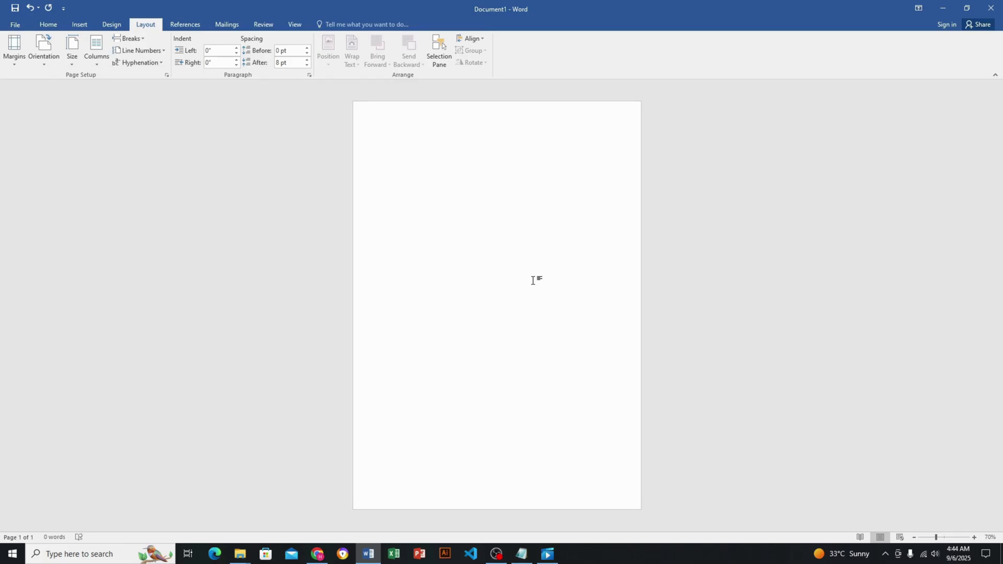
ctrl+scroll(533, 280, up, 5)
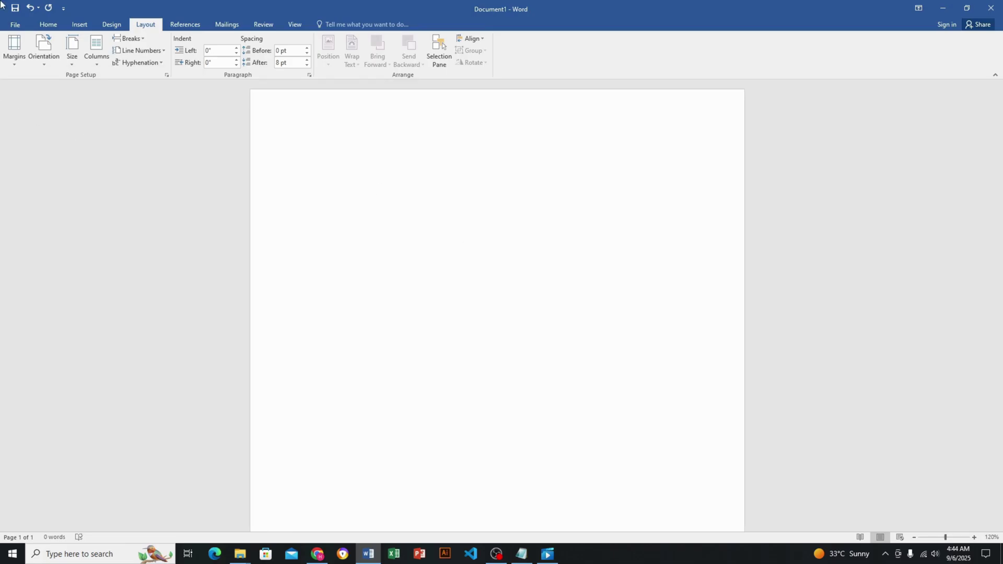
Type the applicant's full name on the first line of the CV
click(48, 25)
ctrl+scroll(426, 190, up, 3)
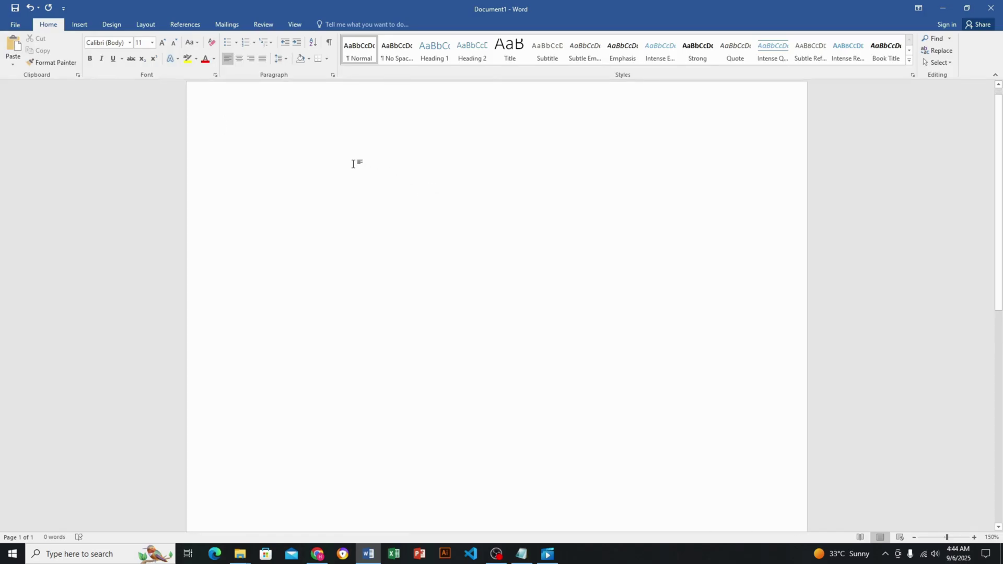
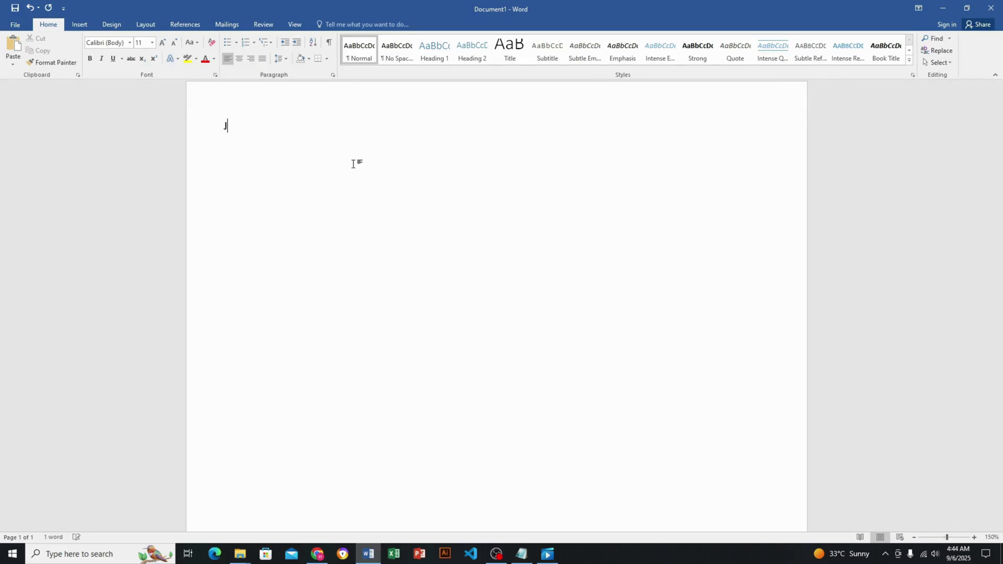
key(Return)
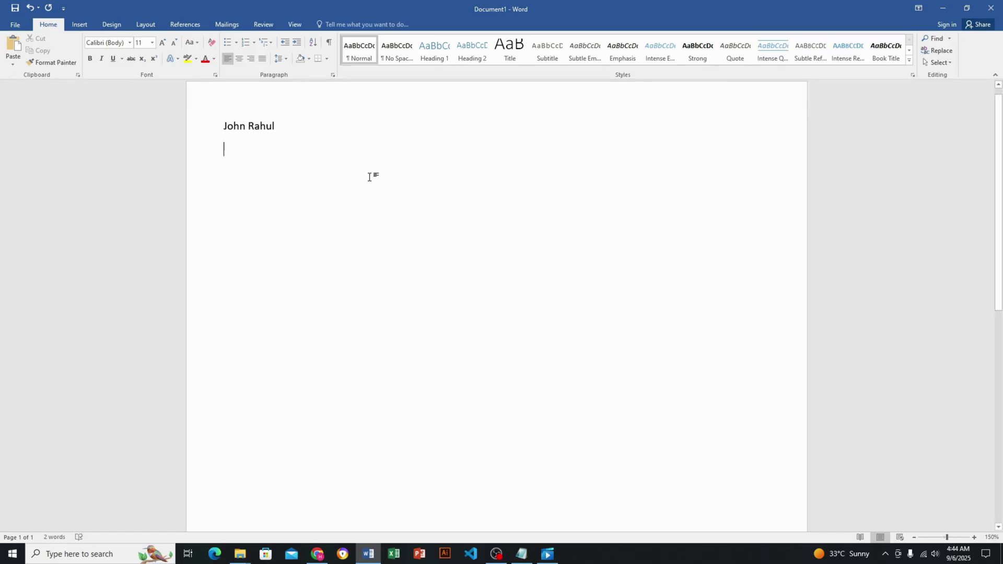
Add the heading 'Objective' on the line below the name
ctrl+scroll(368, 177, up, 3)
text(o)
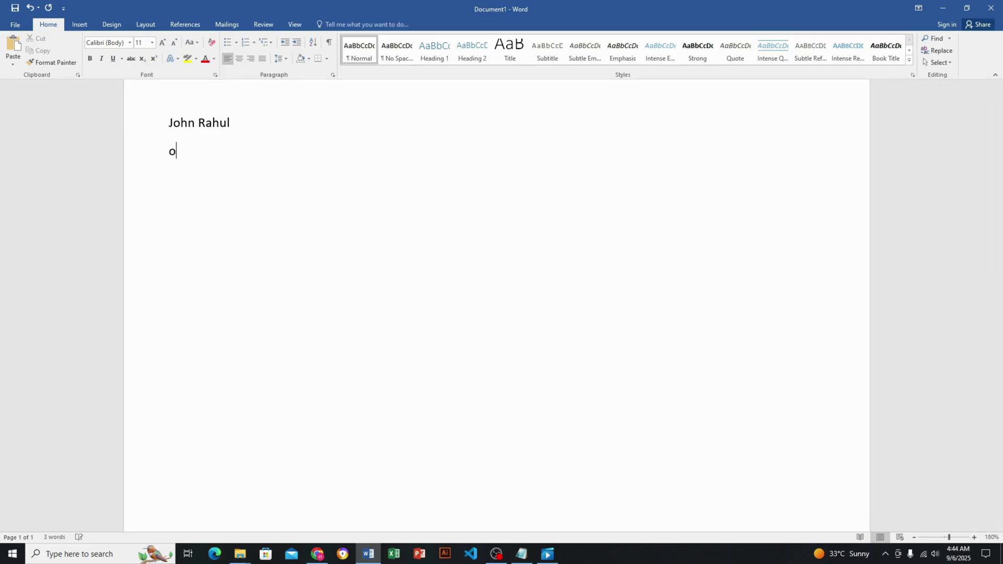
text(bjectio)
key(BackSpace)
text(ve)
key(Return)
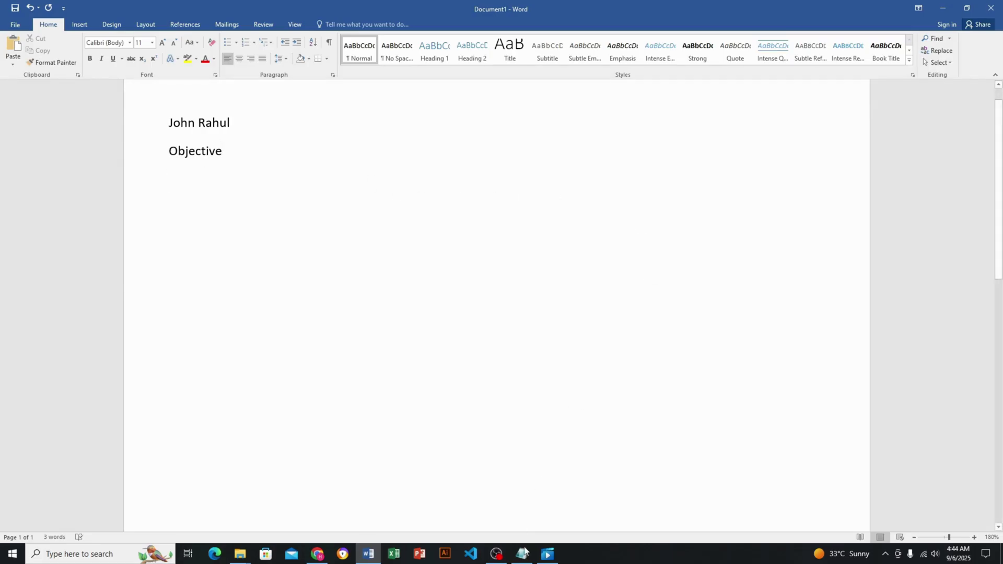
click(525, 559)
Copy the objective paragraph from Notepad and paste it under Objective in Word
click(76, 41)
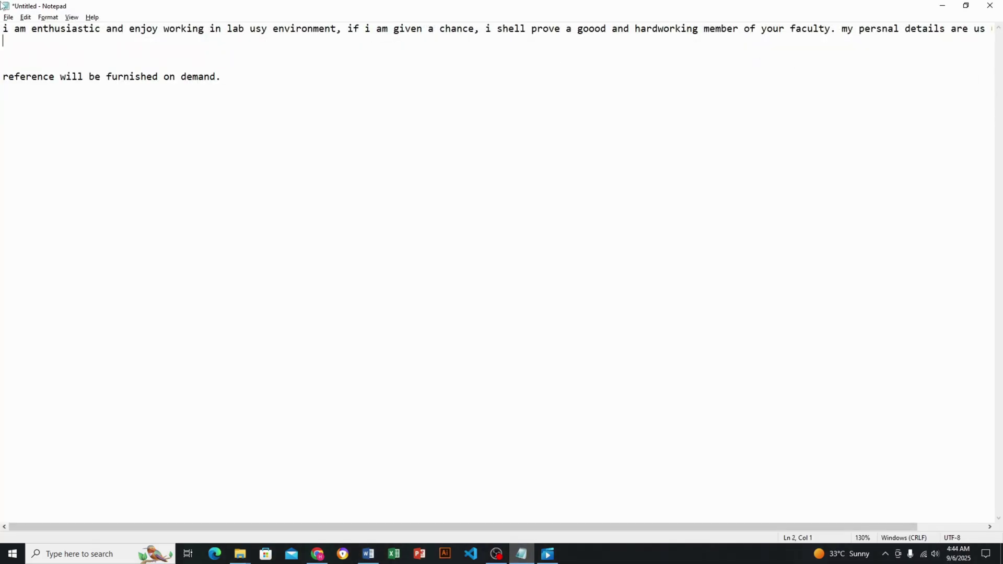
drag(3, 26, 993, 29)
key(ctrl+c)
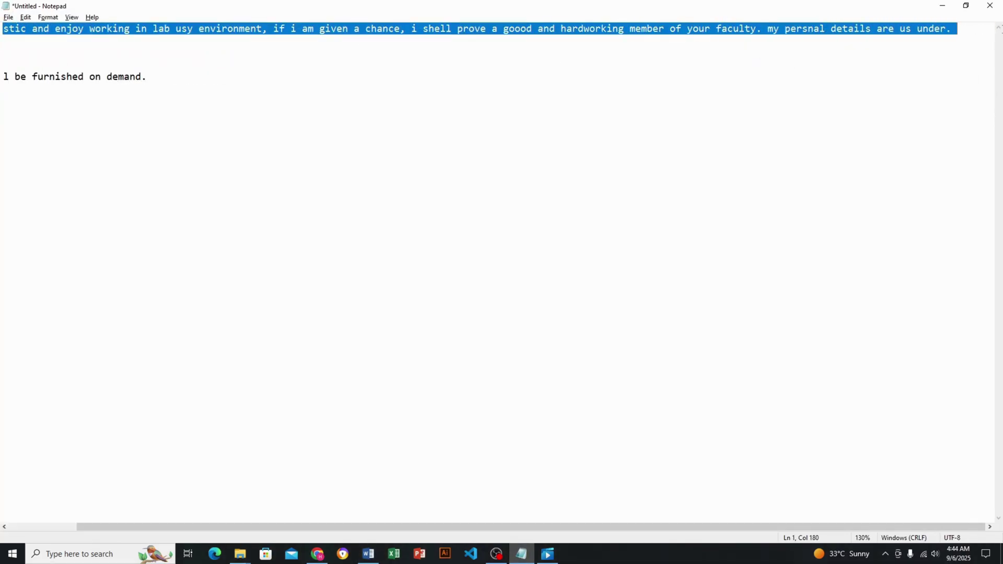
click(369, 554)
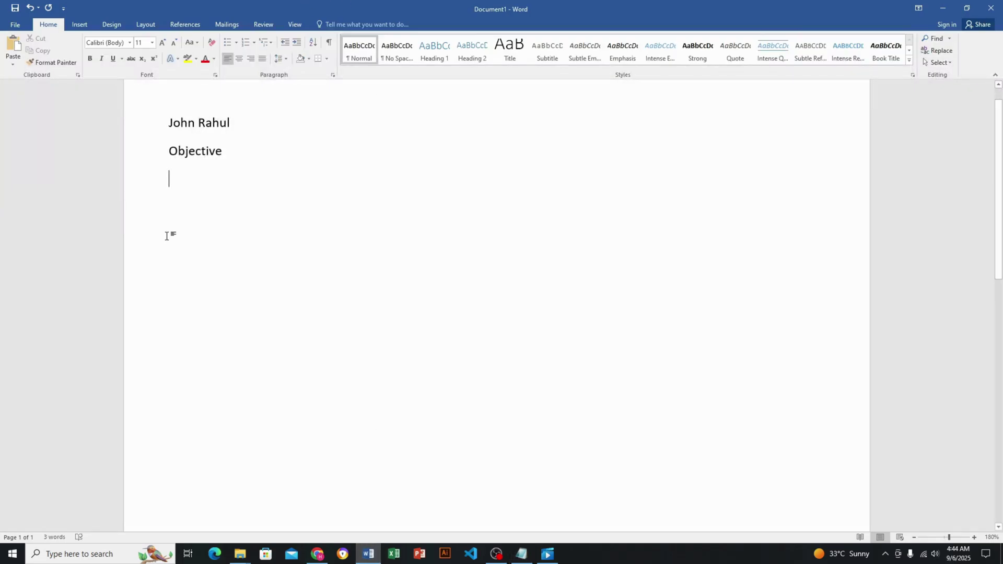
key(ctrl+v)
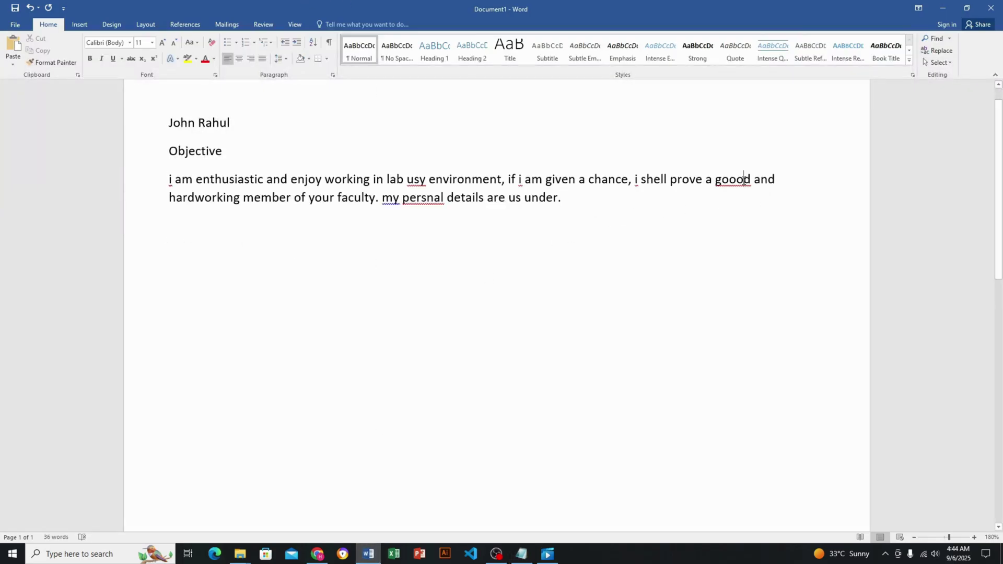
Correct the typos goood, usy and persnal to good, use and personal
key(BackSpace)
click(743, 243)
mouse_move(427, 179)
mouse_down()
mouse_move(414, 179)
mouse_move(426, 198)
mouse_up()
right_click(420, 181)
click(457, 205)
right_click(439, 201)
click(472, 209)
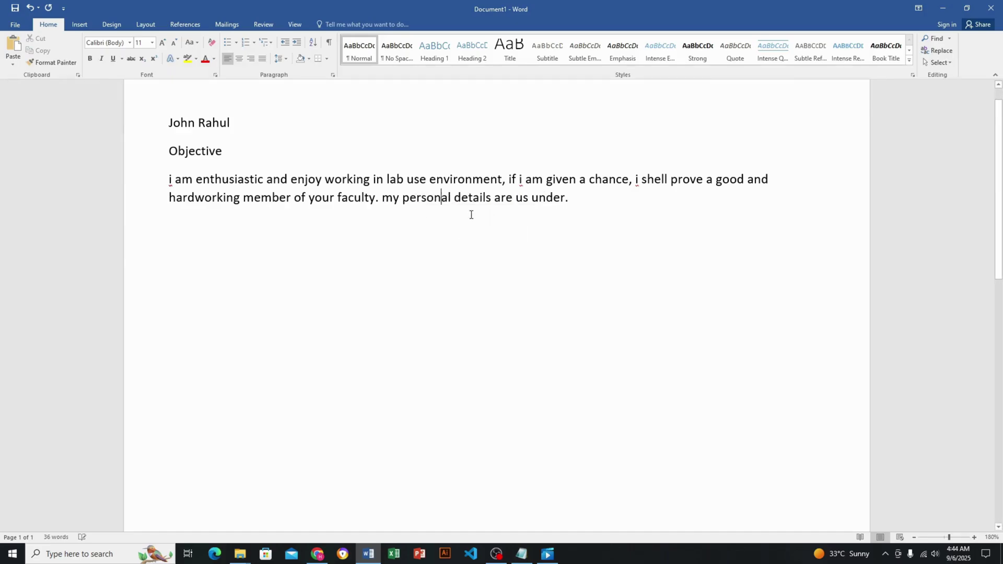
click(588, 208)
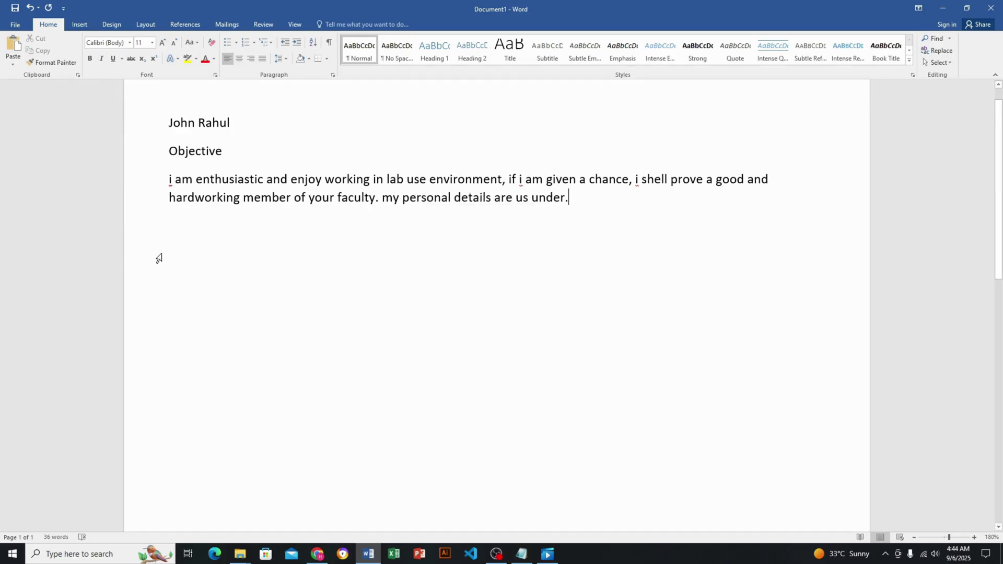
click(177, 215)
Add a 'Father name' line with a spaced colon followed by the father's name
text(fa)
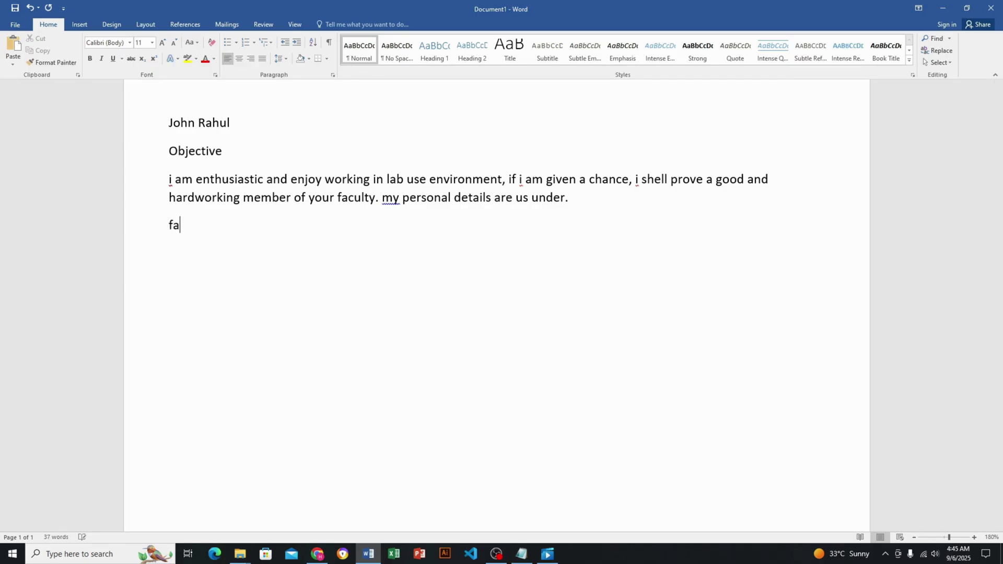
text(ther name )
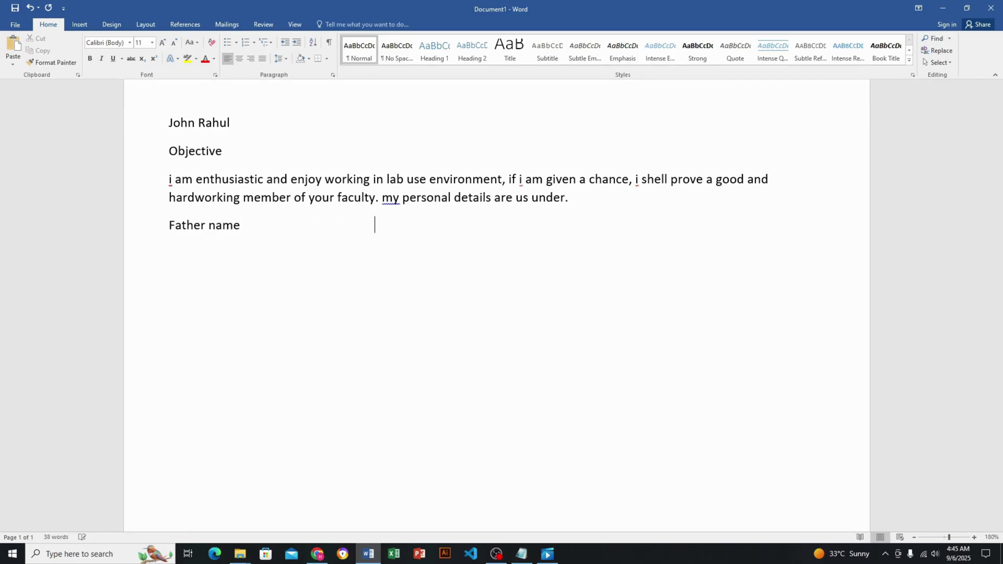
text(                              :)
key(BackSpace)
key(BackSpace)
key(BackSpace)
key(BackSpace)
key(BackSpace)
key(BackSpace)
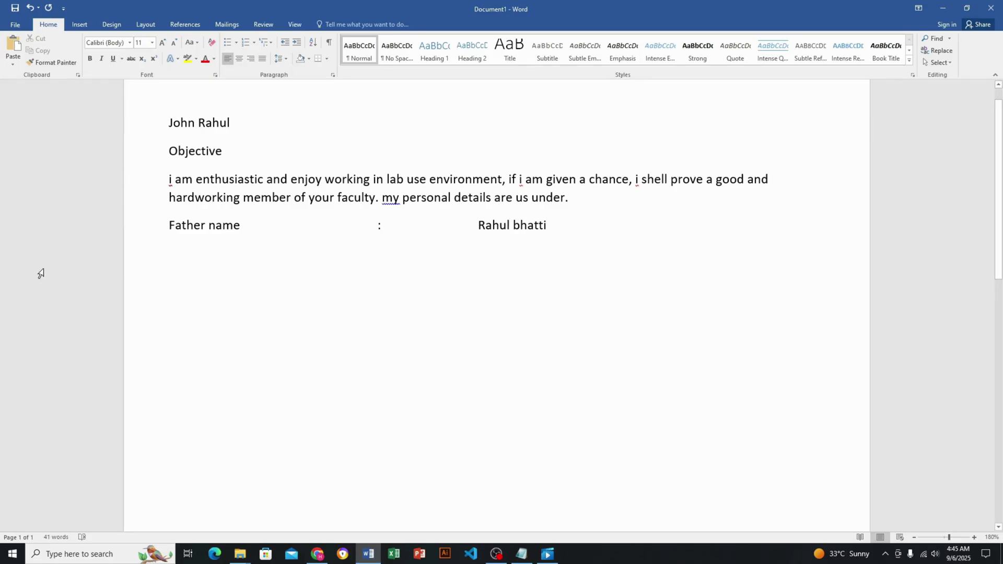
click(179, 245)
click(179, 245)
Add a 'Phone number' line with an aligned colon followed by the phone number
text(phi)
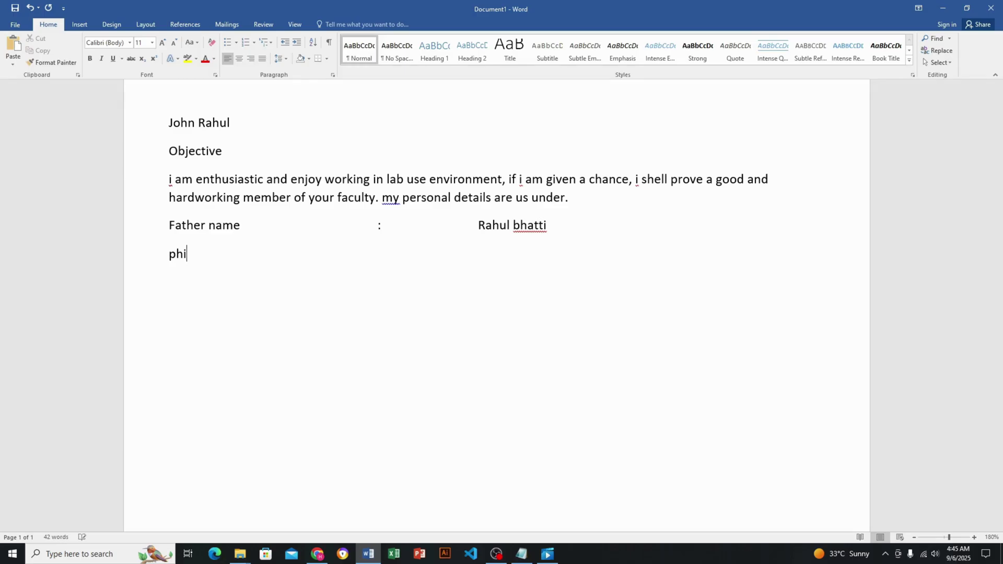
key(BackSpace)
text(one number                      )
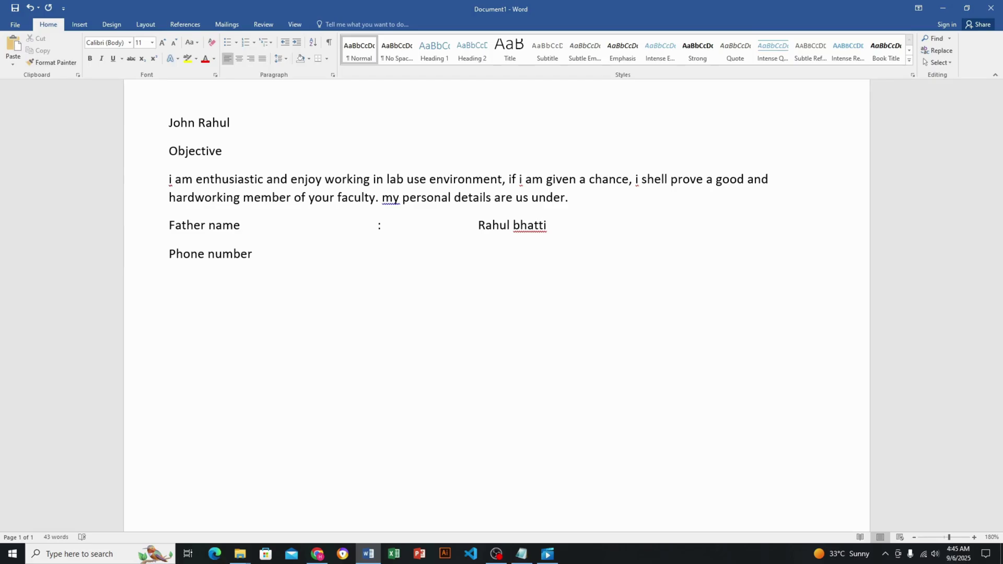
text(                  :           )
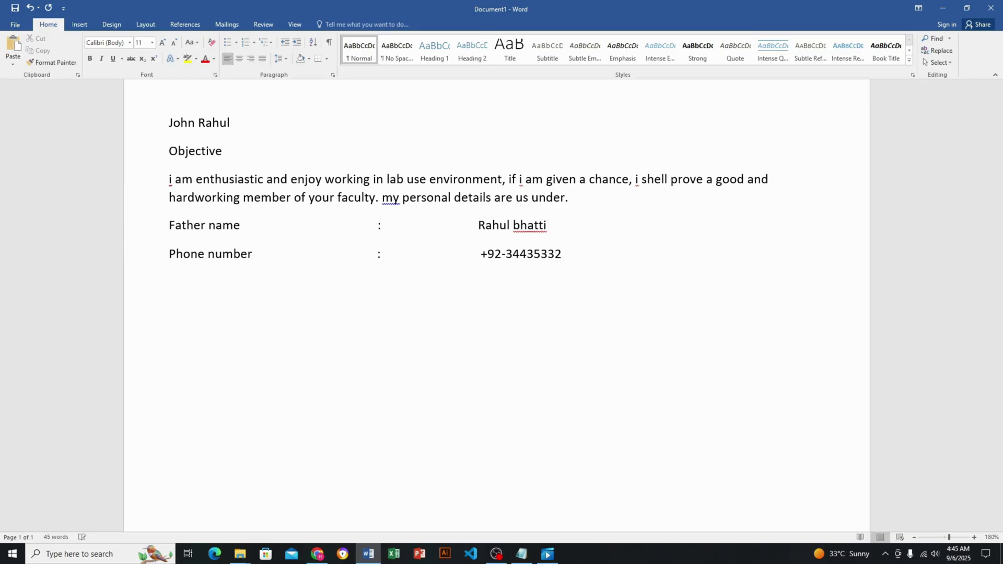
click(171, 272)
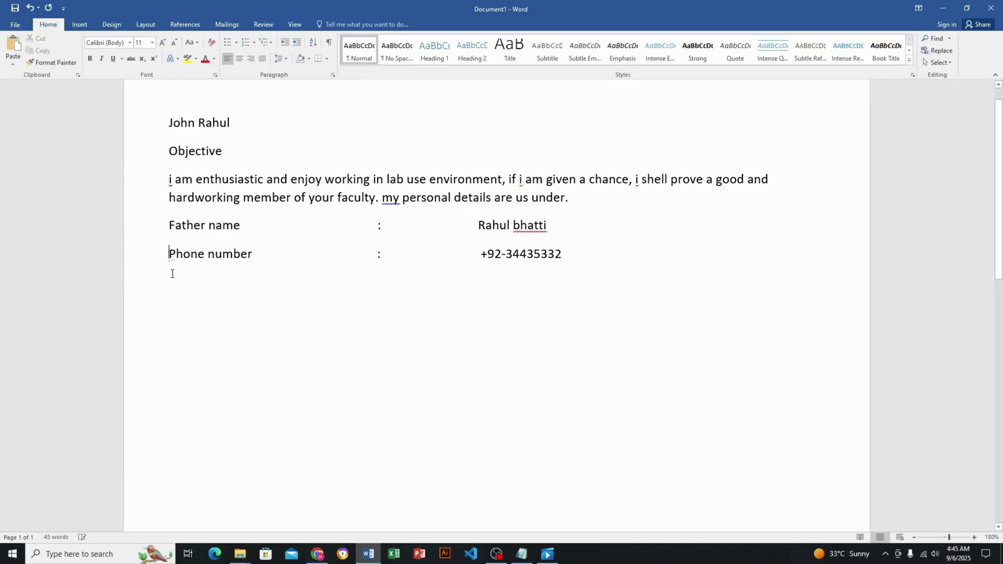
Add a Nationality line with an aligned colon and the value pakistani
triple_click(173, 274)
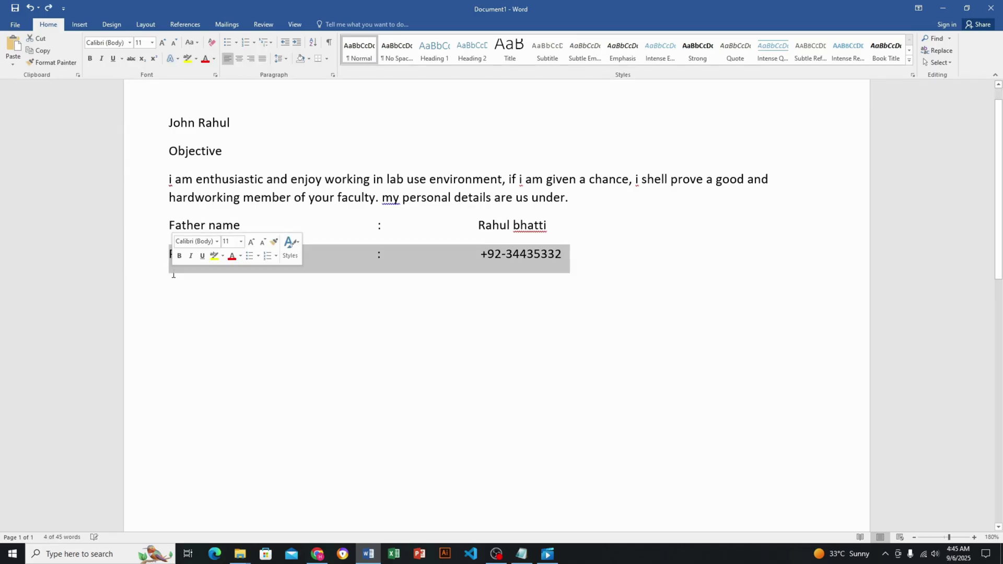
click(174, 280)
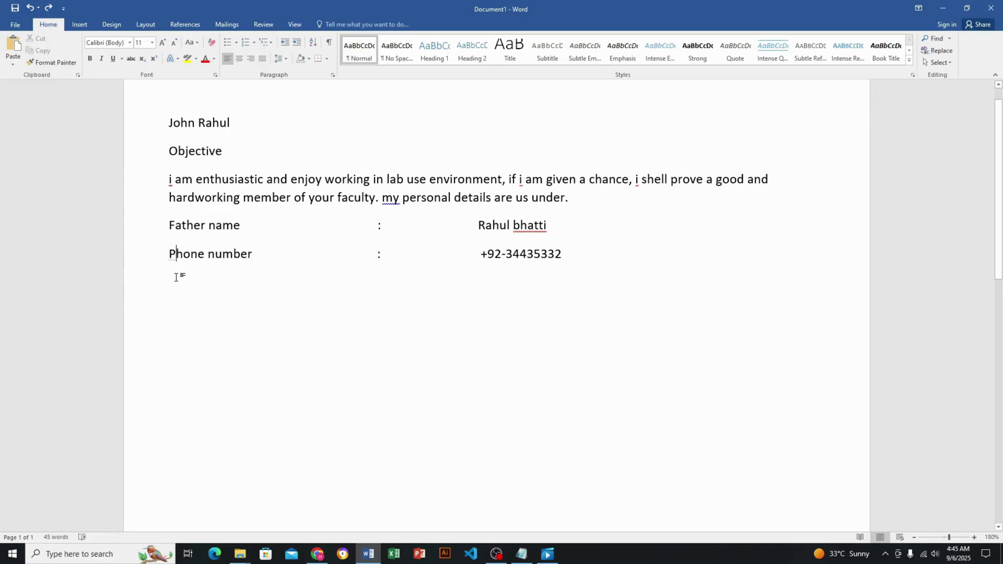
click(175, 277)
text(natio)
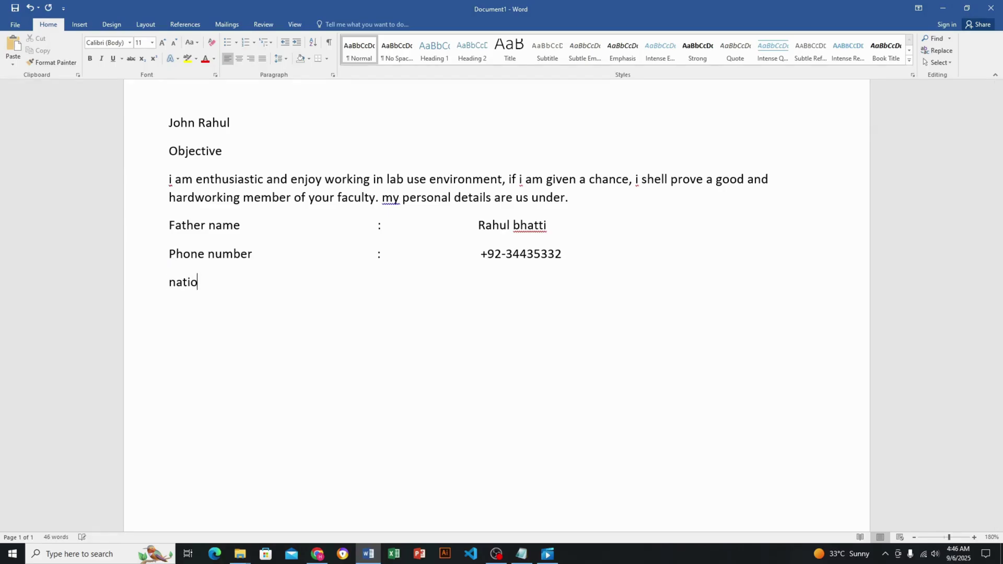
text(nality                                 :                              pa)
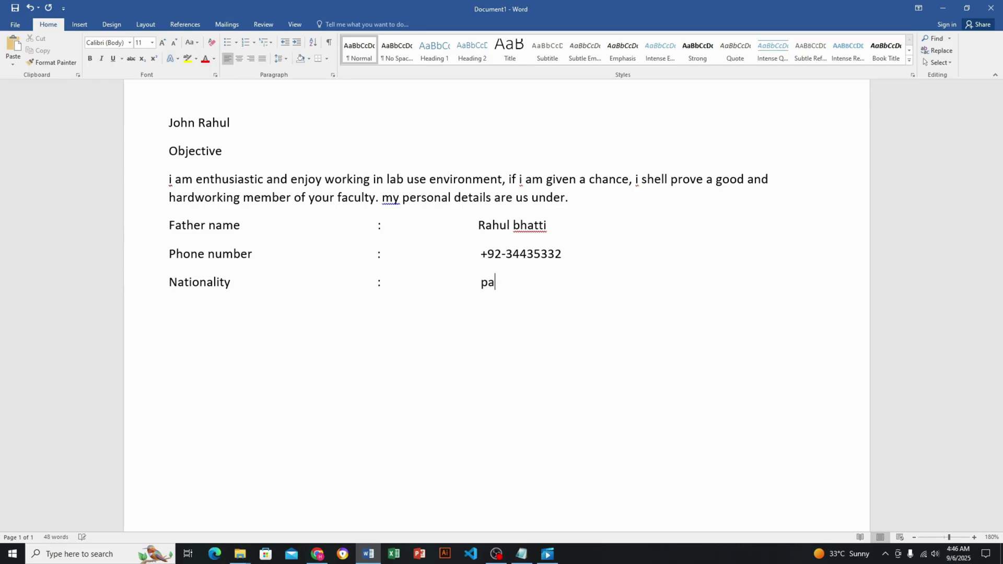
text(kistani)
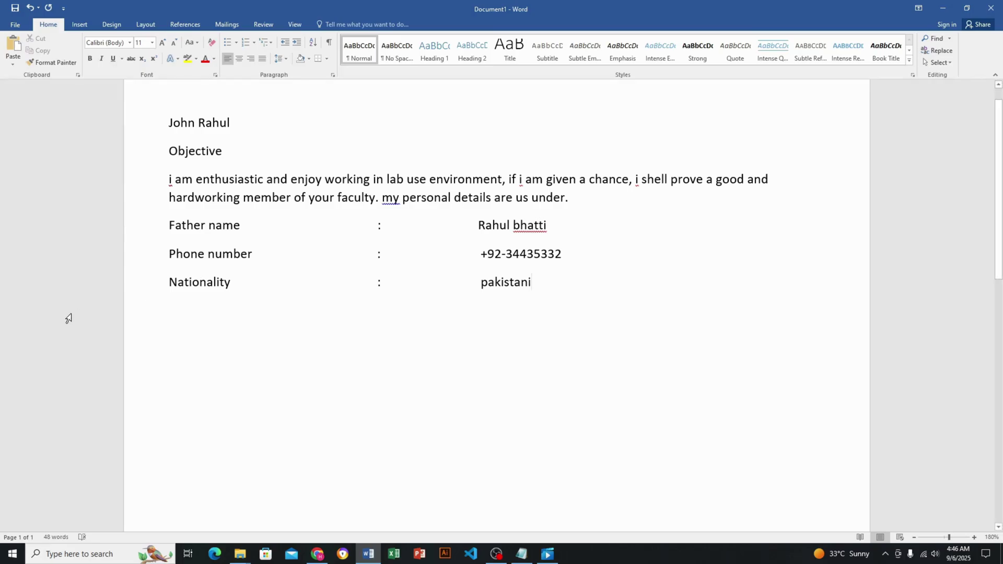
click(176, 310)
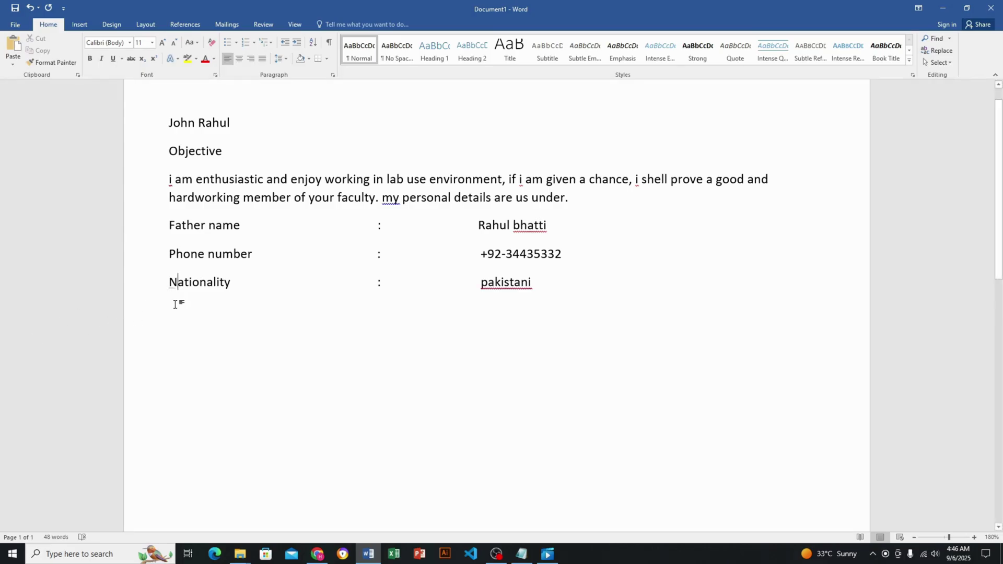
Add a Religion line below Nationality with an aligned colon and the value christain
triple_click(175, 309)
click(175, 308)
double_click(175, 308)
text(rwe)
key(BackSpace)
key(BackSpace)
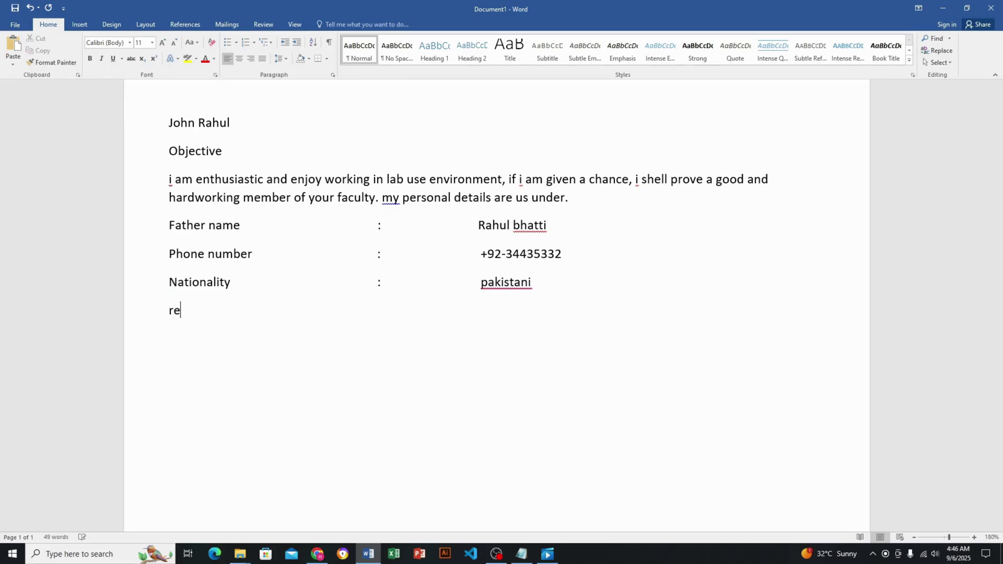
text(ligion)
key(Tab)
key(BackSpace)
text(:                               chro)
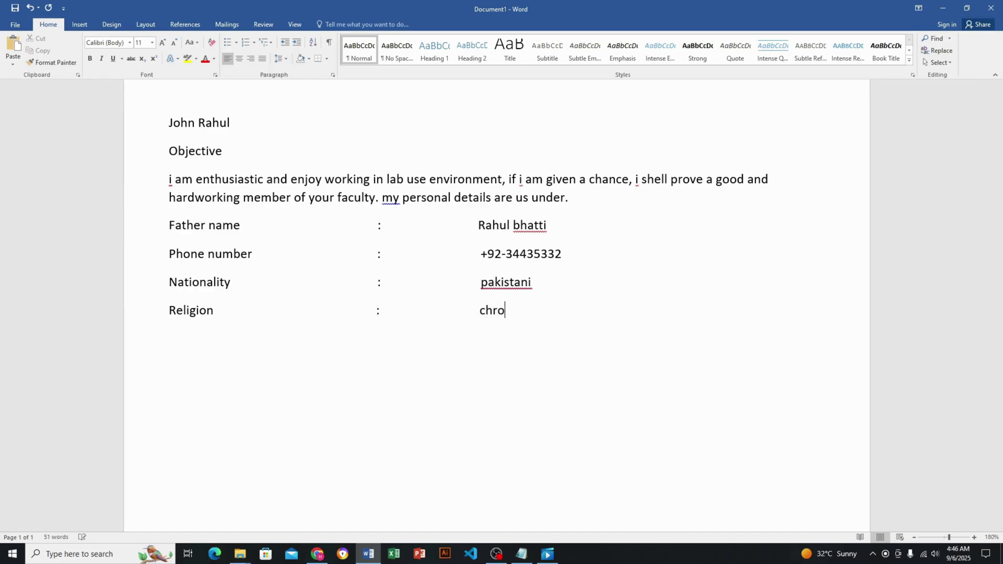
key(BackSpace)
text(istaion)
key(BackSpace)
key(BackSpace)
key(BackSpace)
text(an)
key(BackSpace)
key(BackSpace)
key(BackSpace)
text(n)
Type an Address line with an aligned colon followed by the full street address
click(178, 332)
text(address)
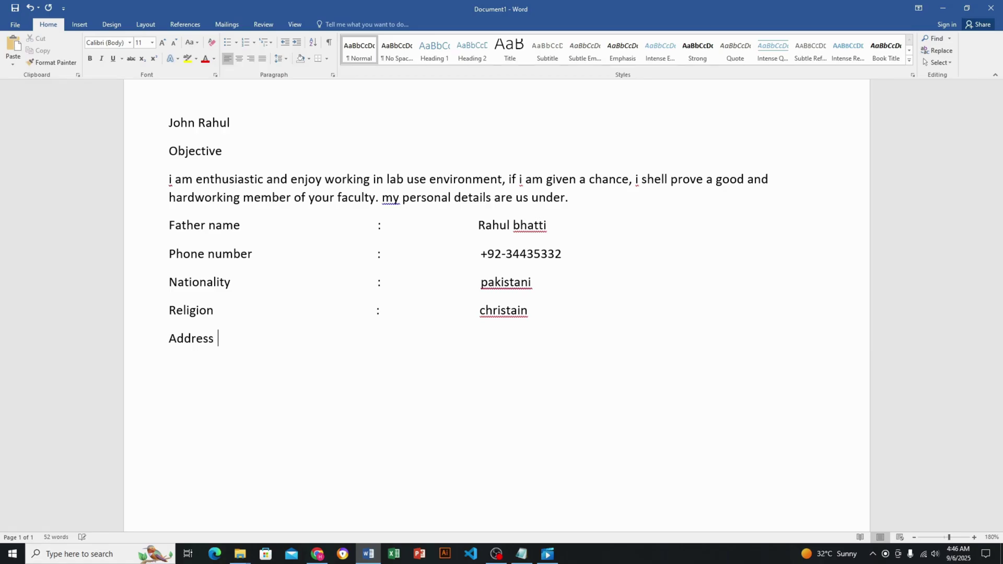
text(                     :)
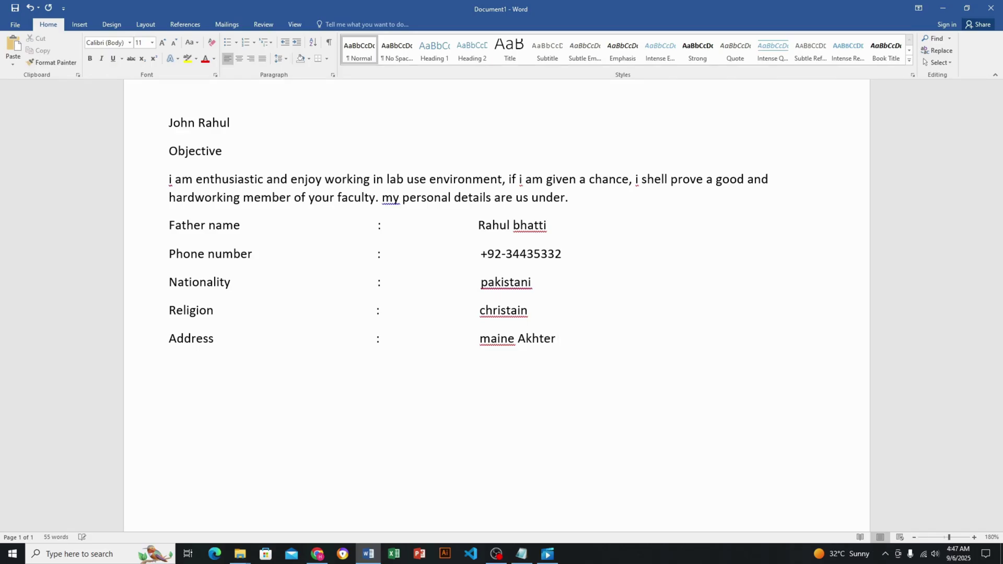
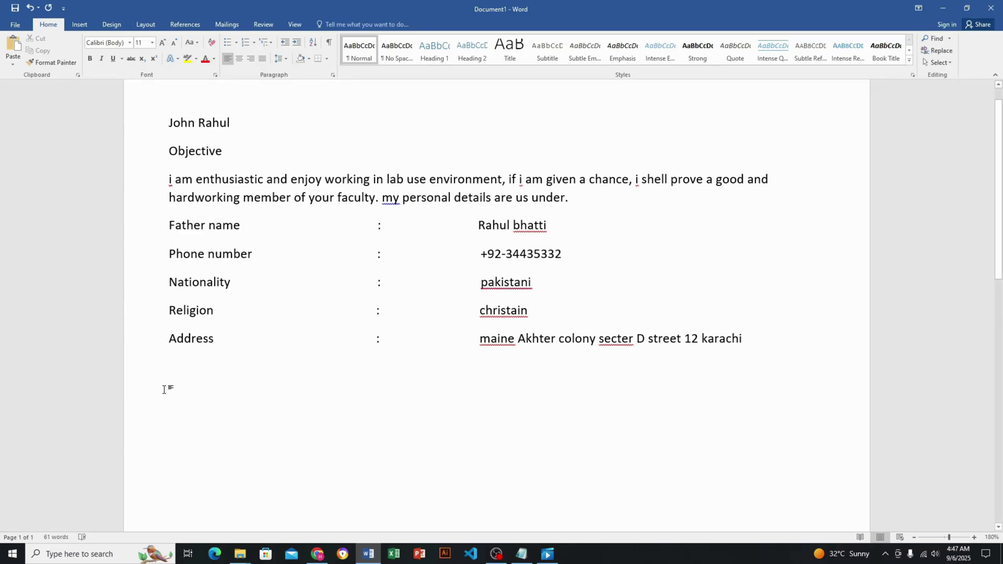
click(178, 360)
key(Right)
Apply Remove Space After Paragraph to the five personal-detail lines
click(171, 368)
drag(802, 348, 171, 236)
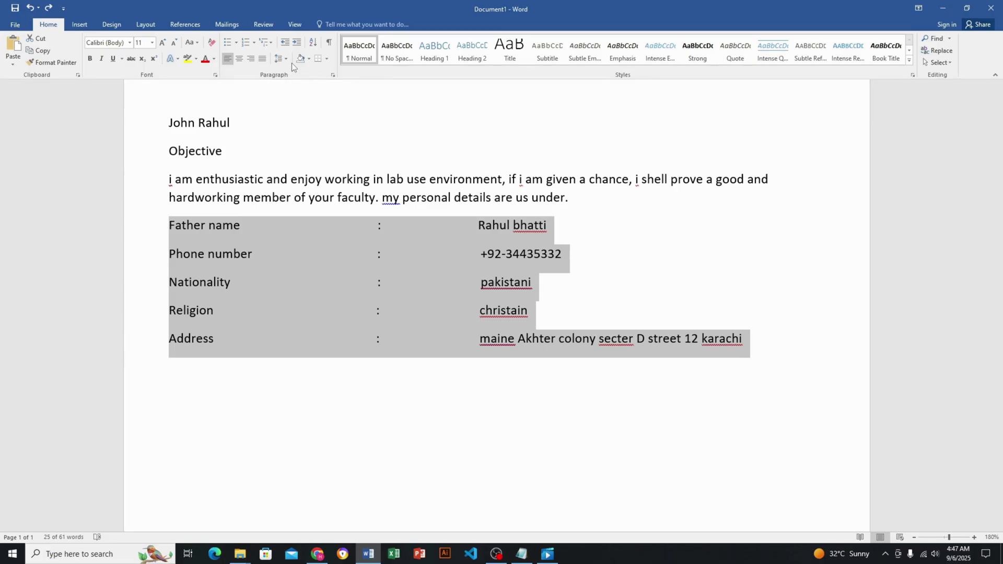
click(287, 61)
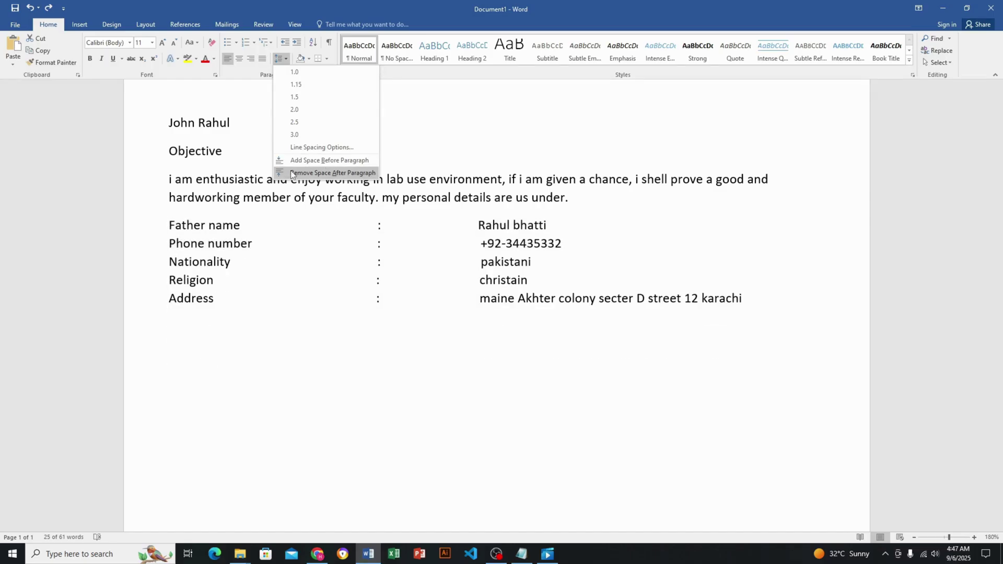
click(353, 172)
click(763, 361)
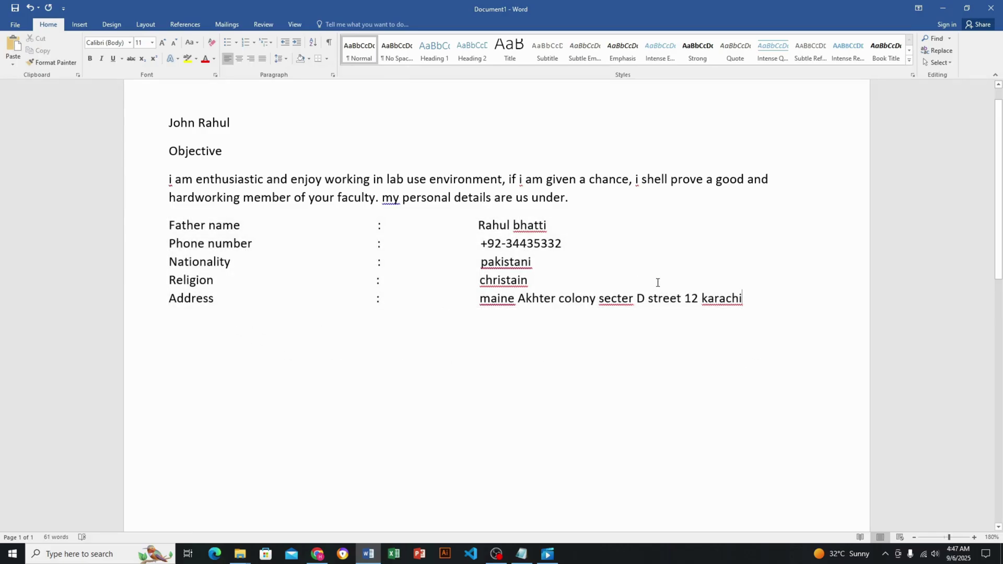
drag(755, 302, 243, 198)
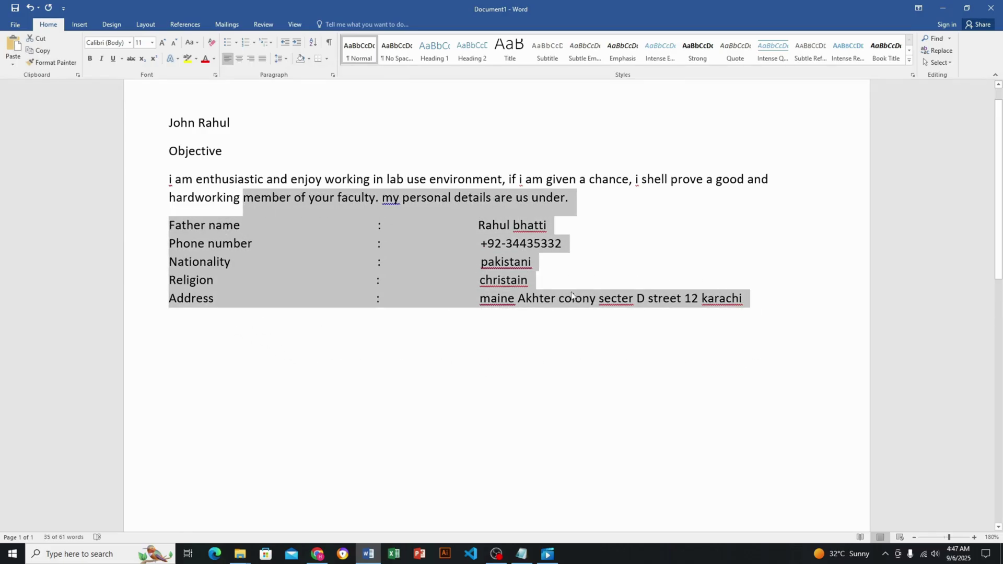
click(658, 367)
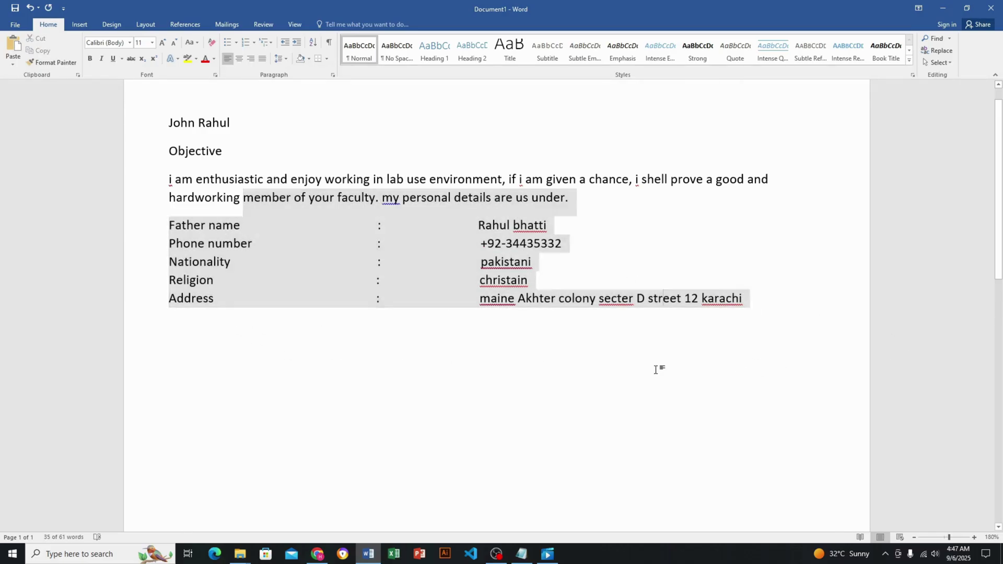
click(183, 321)
Type the heading 'Acdimic qualification' on the empty line below Address
click(176, 319)
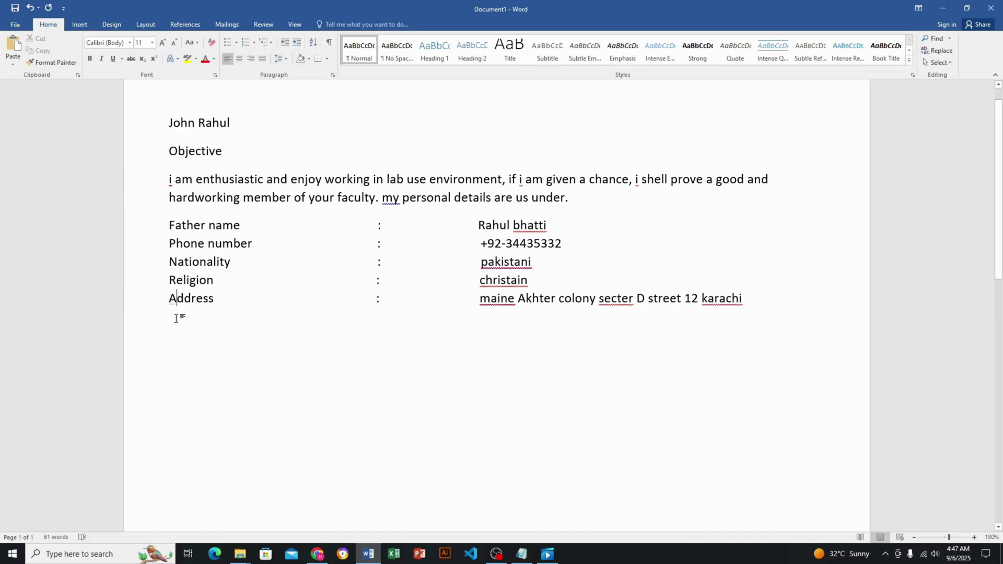
triple_click(175, 319)
click(174, 319)
triple_click(173, 319)
click(175, 317)
text(a)
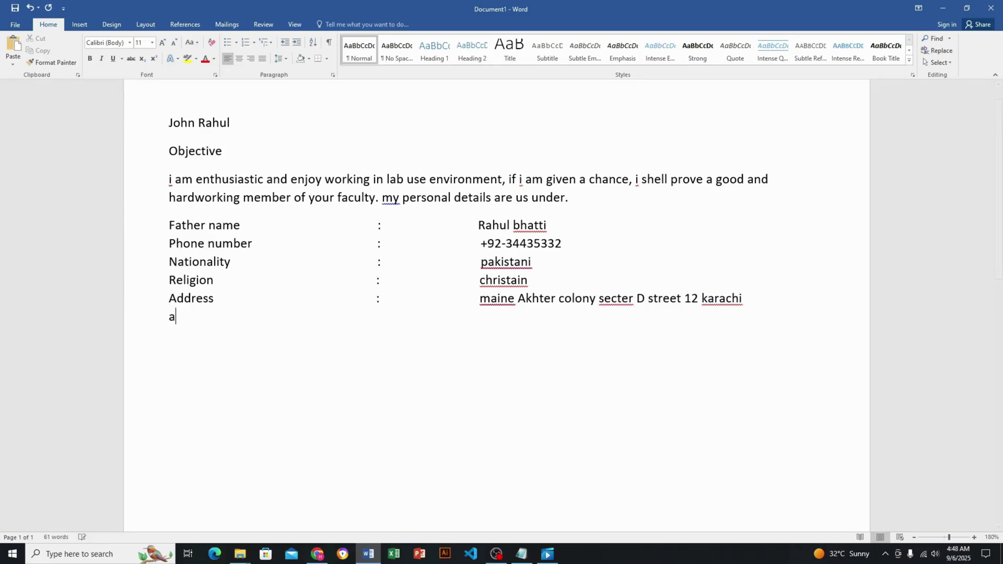
text(d)
key(BackSpace)
text(cdimic q)
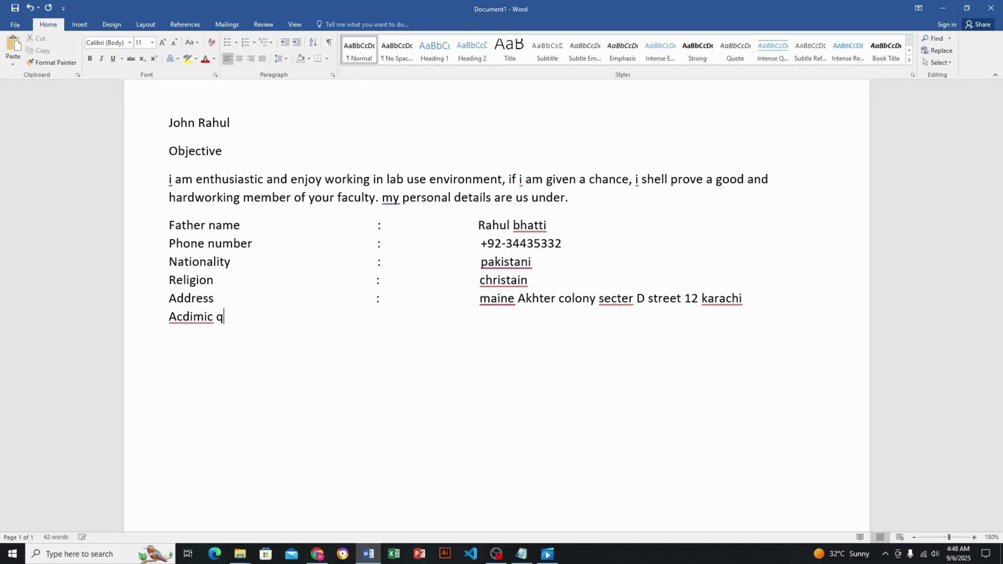
text(ulificatiob)
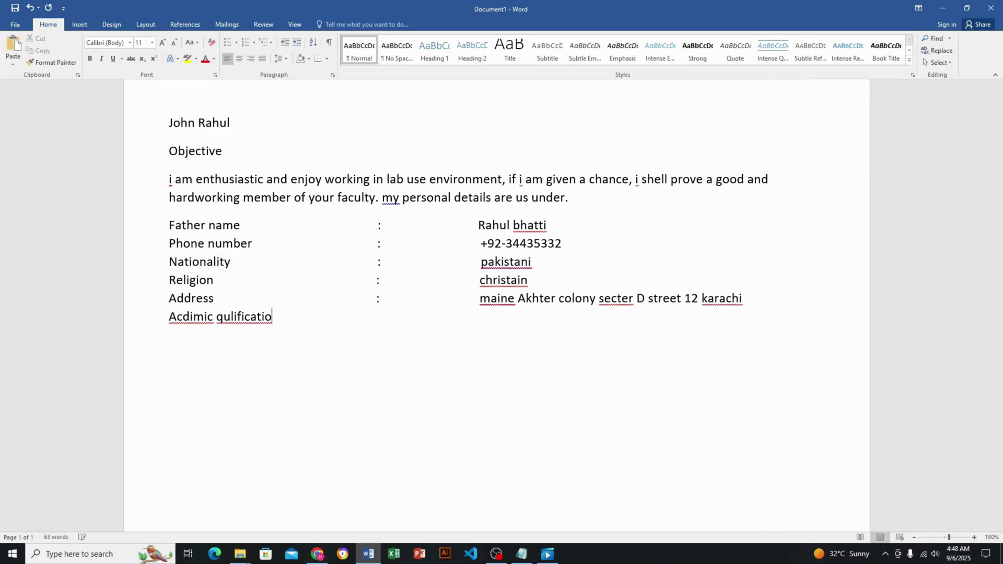
text(n)
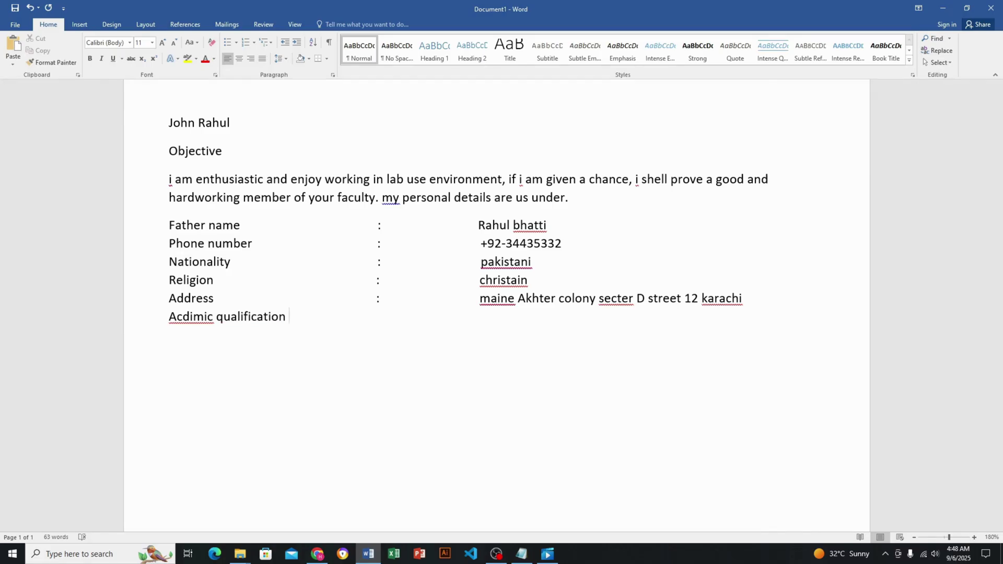
scroll(783, 280, down, 1)
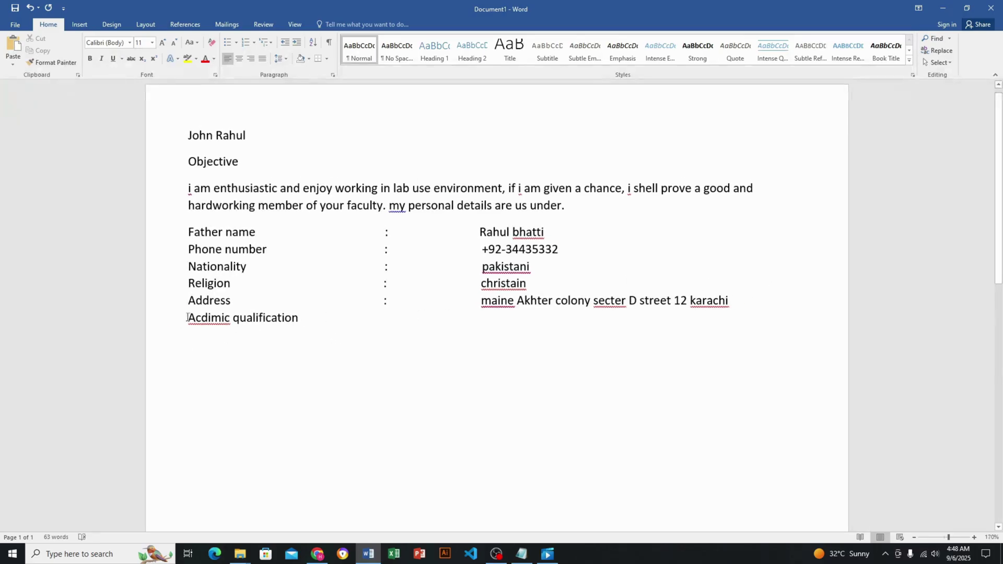
Insert a 4×4 table below the heading and type Degree in its first cell
click(80, 24)
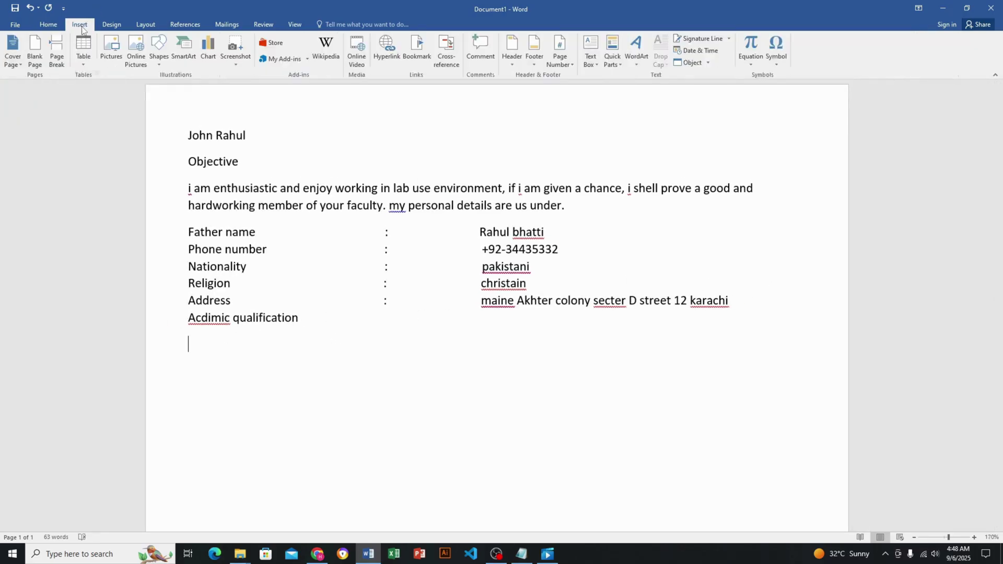
click(81, 63)
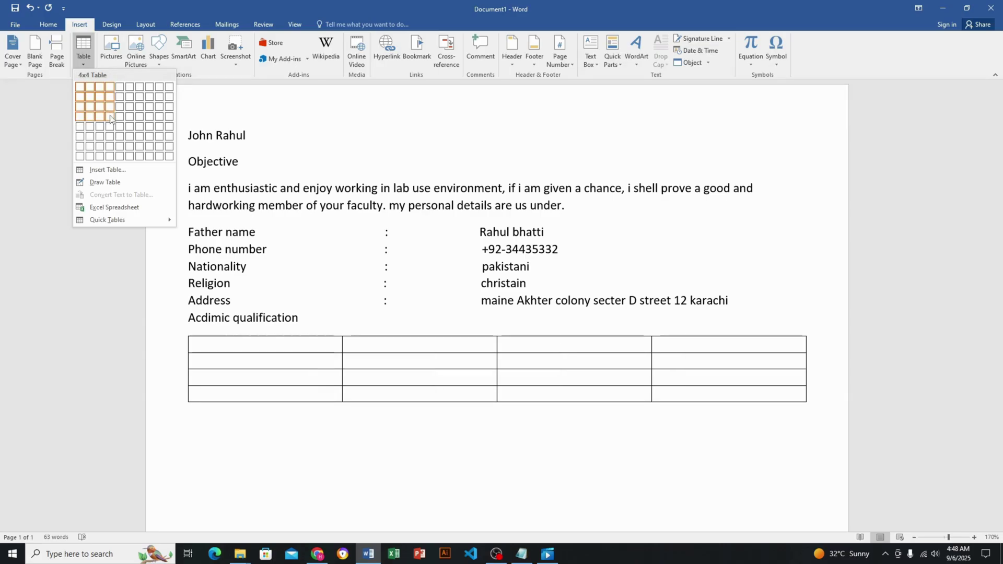
click(110, 116)
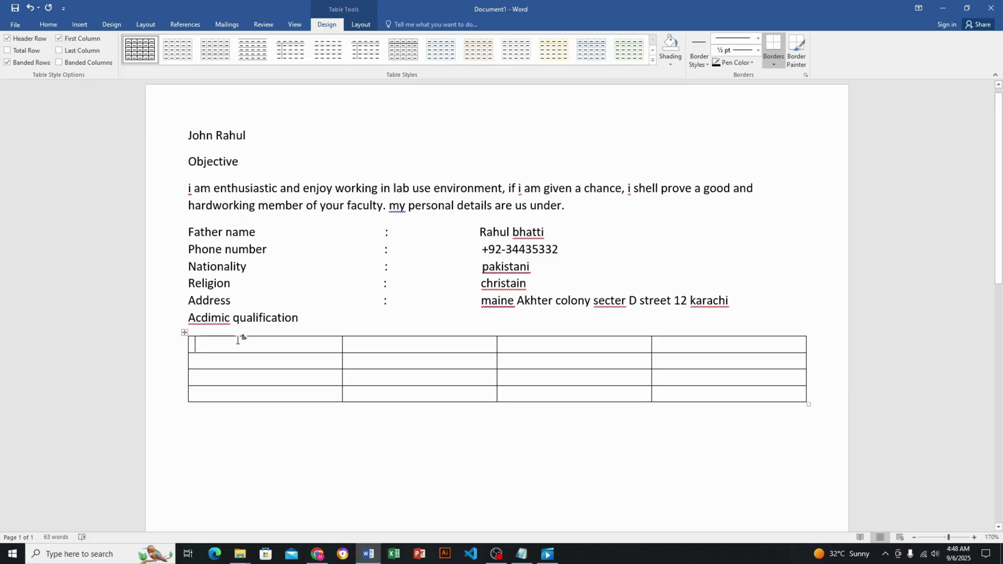
text(der)
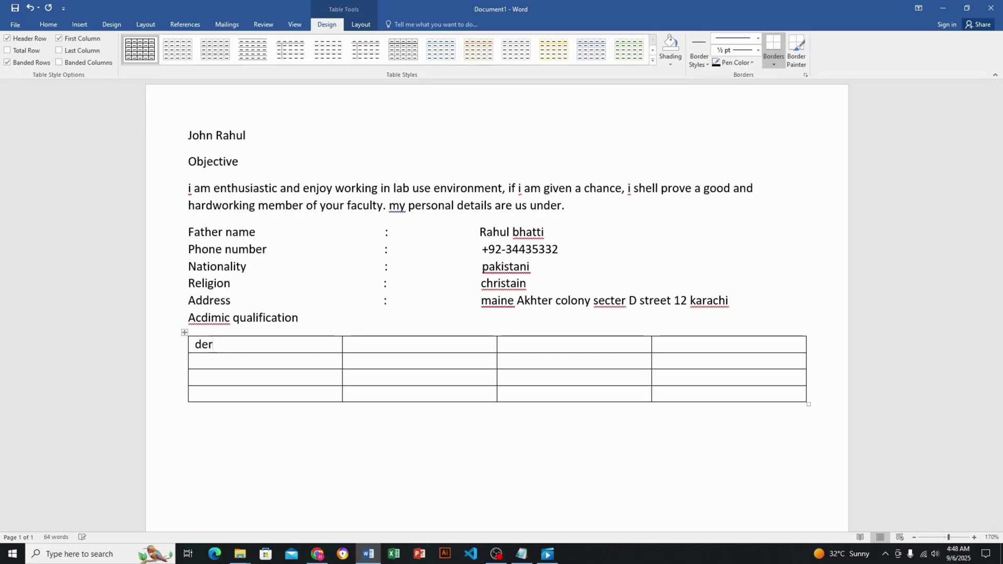
key(BackSpace)
text(gree)
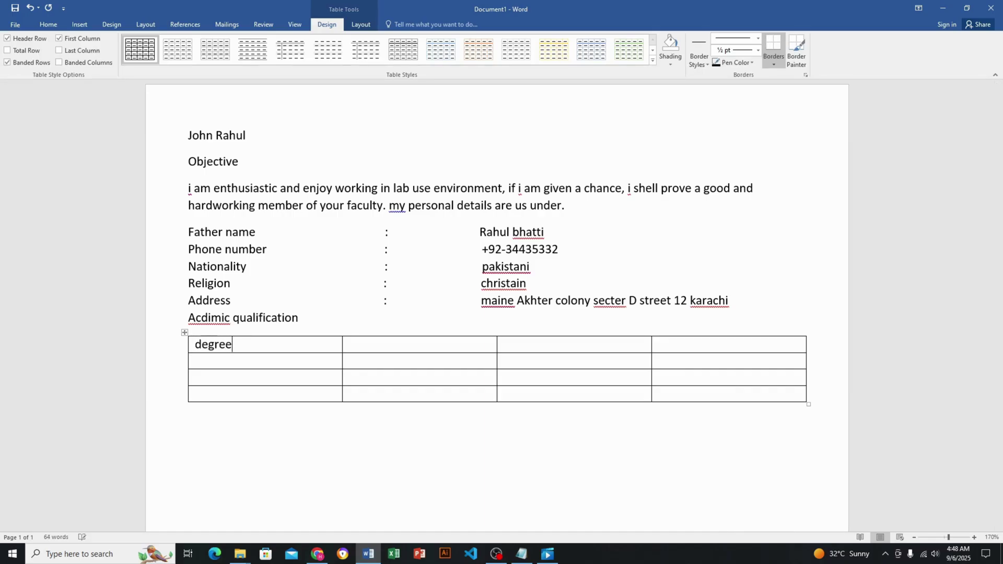
Complete the header row with Board/university, year and Marks
key(Tab)
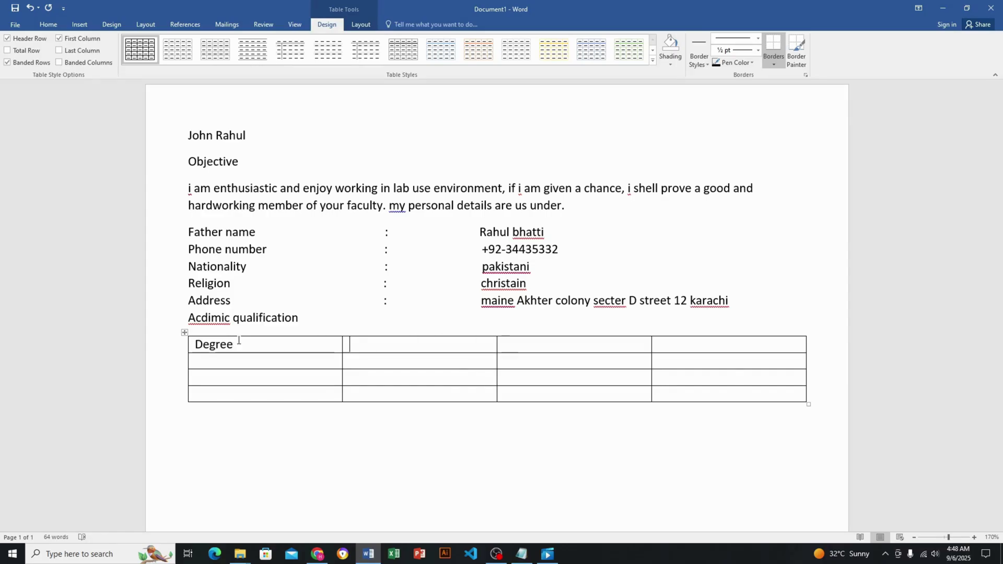
text(bo)
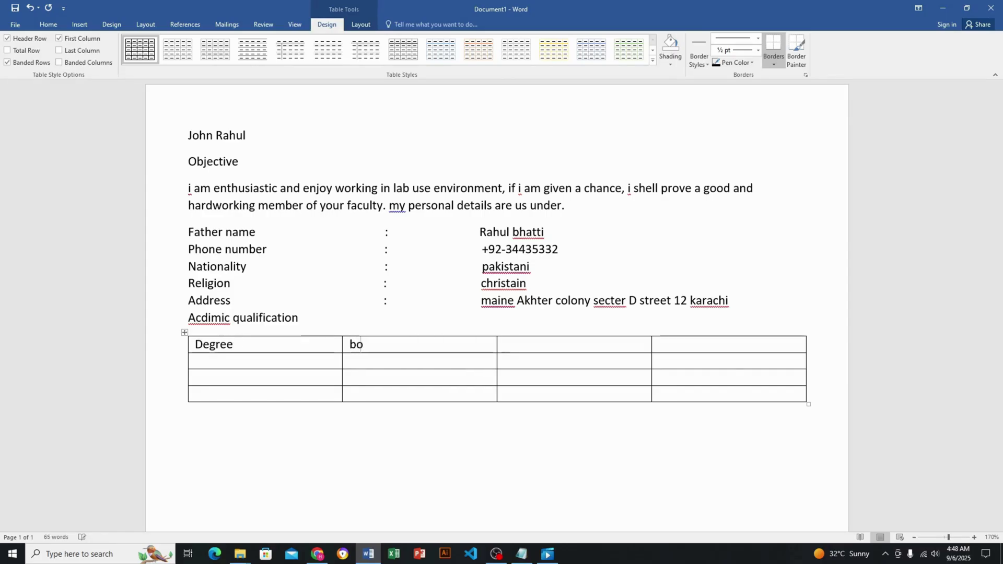
text(ard/uni)
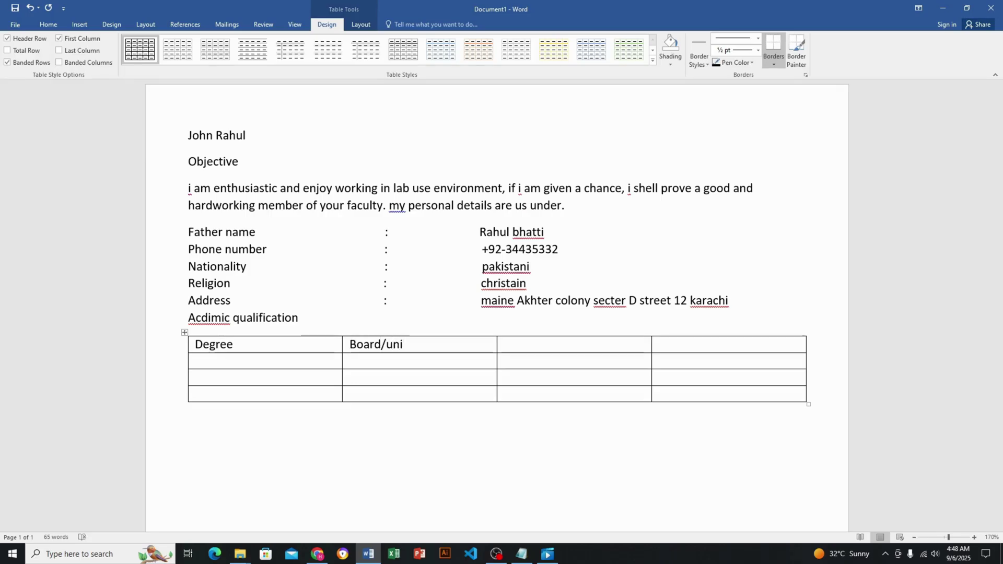
text(versity)
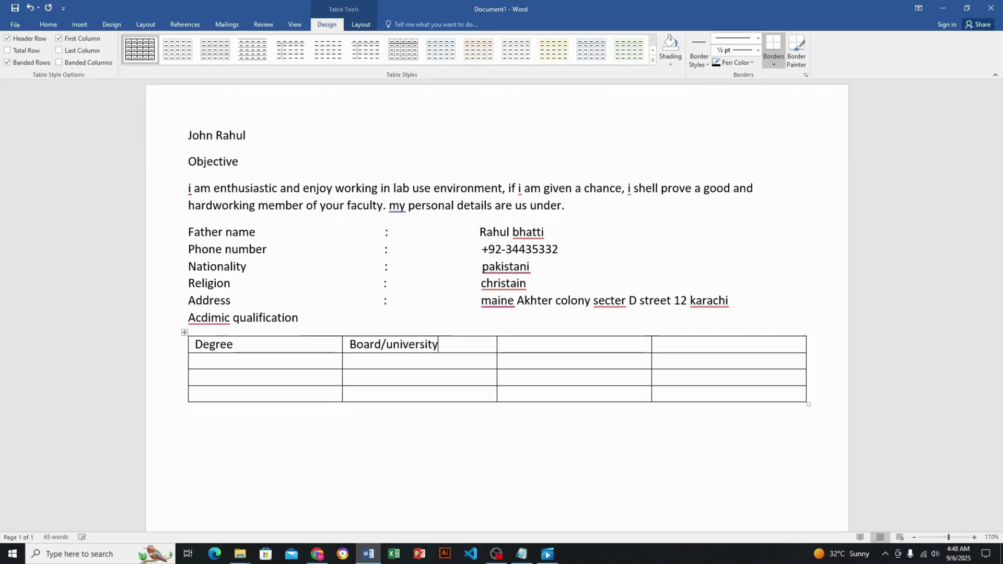
text(yer)
key(BackSpace)
text(a)
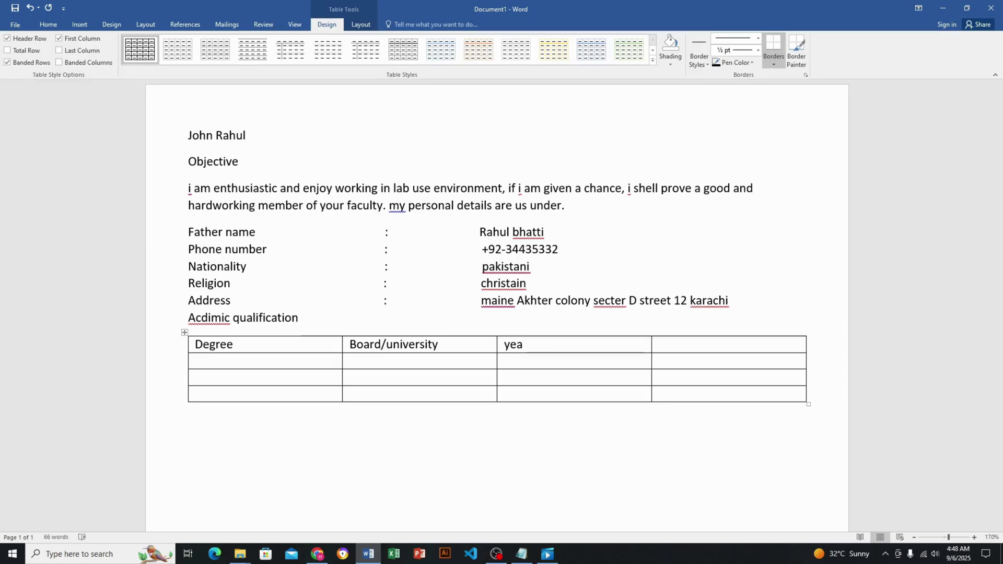
text(r)
key(Tab)
text(marks)
key(Down)
key(Left)
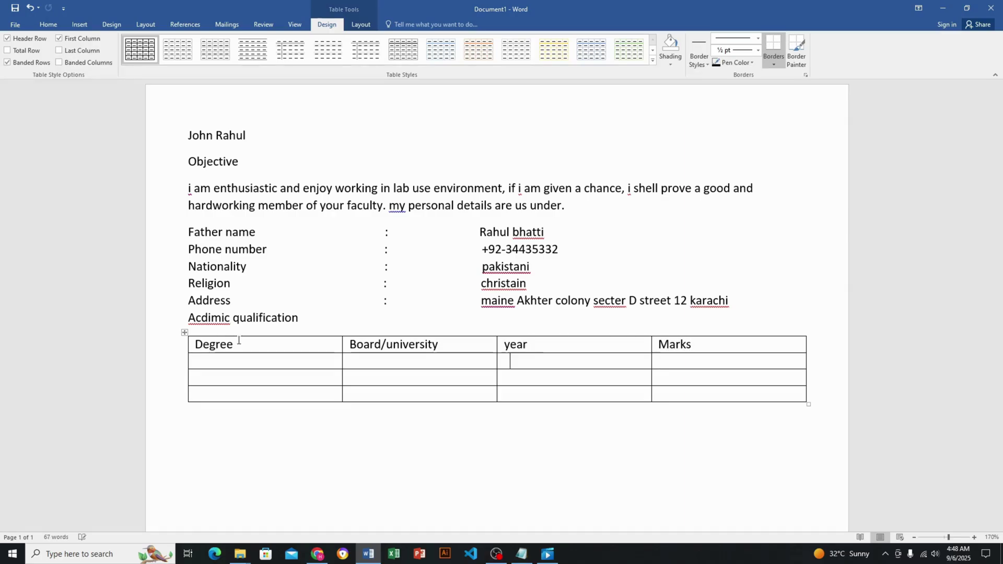
key(Down)
key(Left)
key(Up)
key(Down)
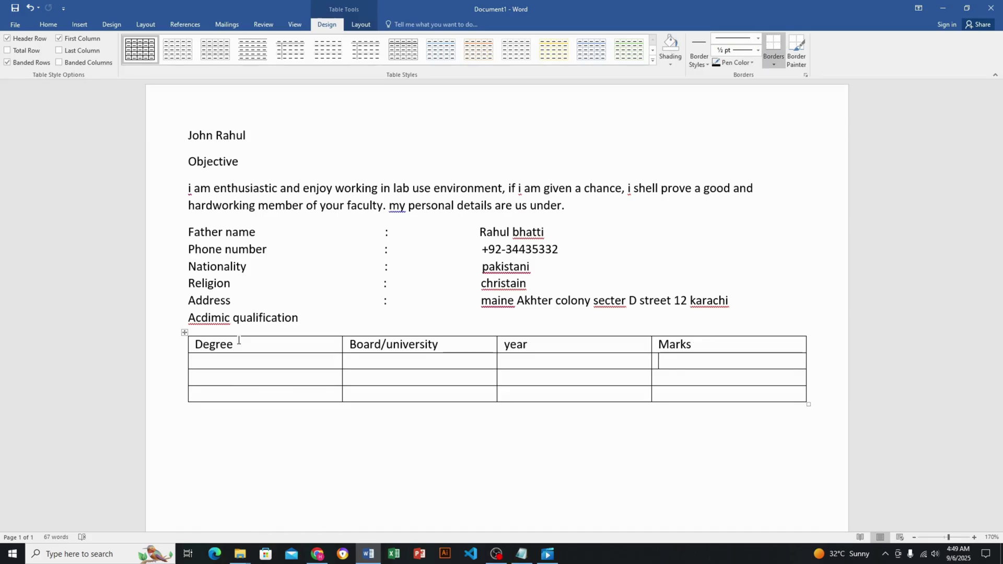
Fill the first data row with B.A, iub, 2022 and 567/678
key(Left)
key(Left)
key(Left)
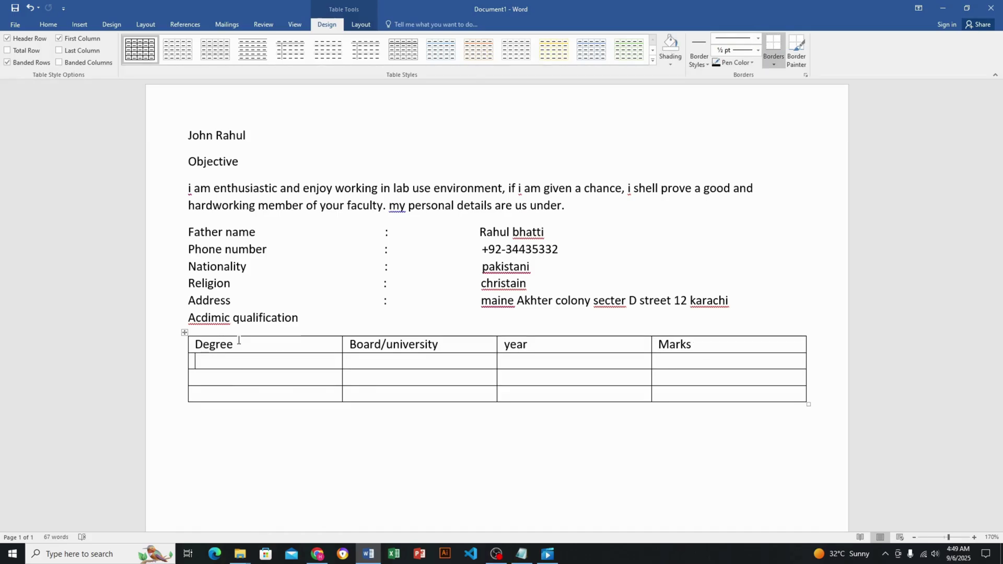
text(B.)
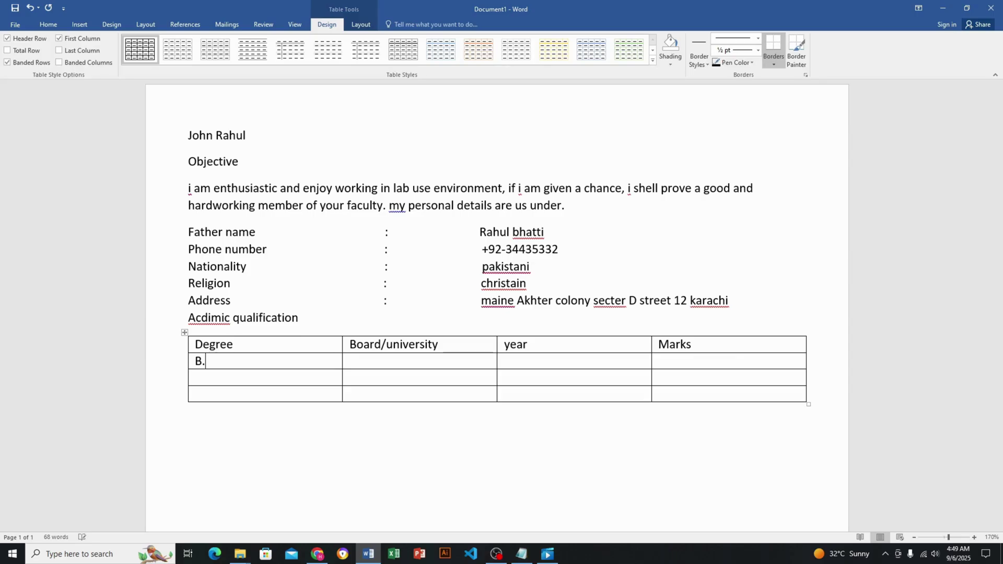
text(a)
key(BackSpace)
text(A)
key(Tab)
text(iub)
key(Tab)
text(202)
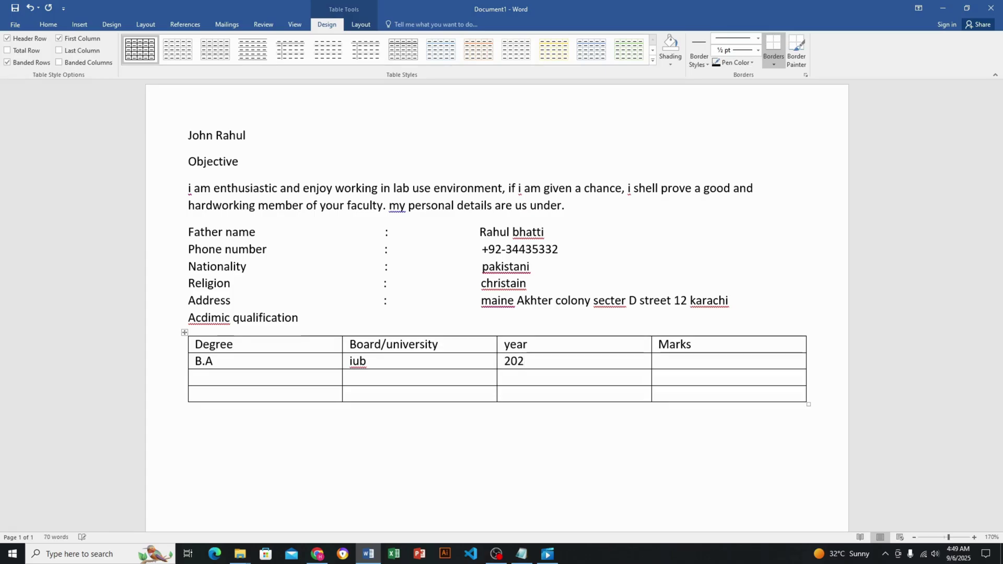
text(2)
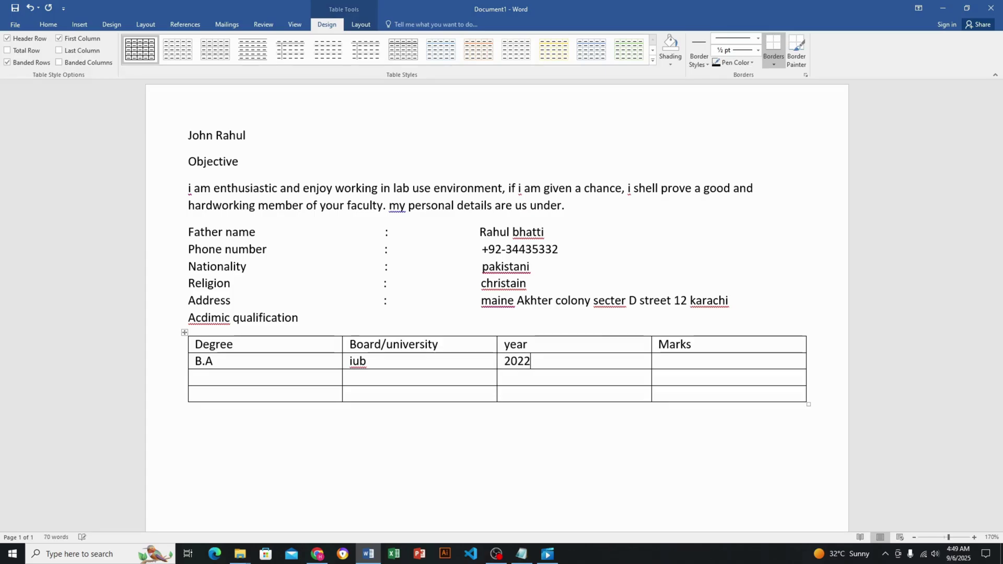
key(Tab)
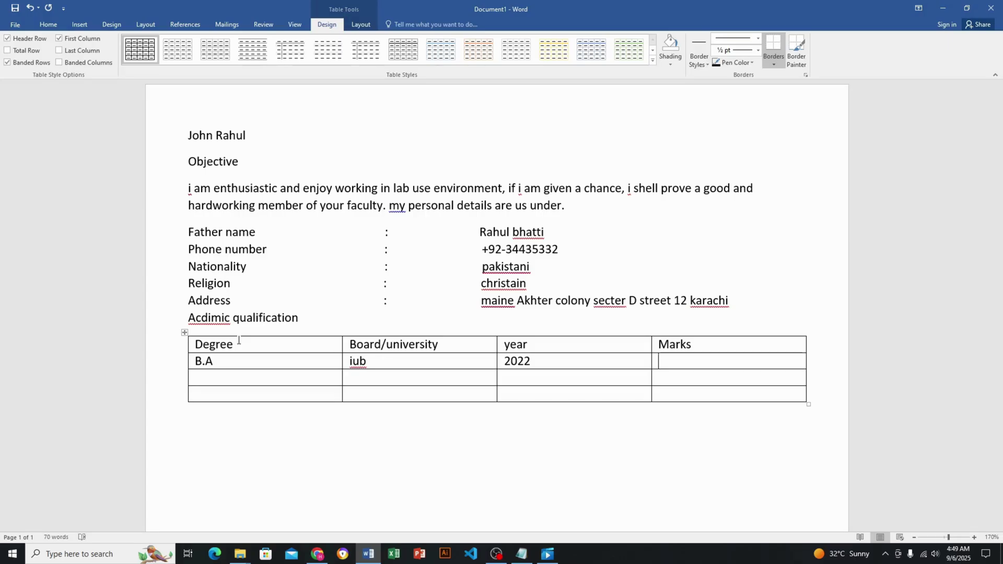
text(567/678)
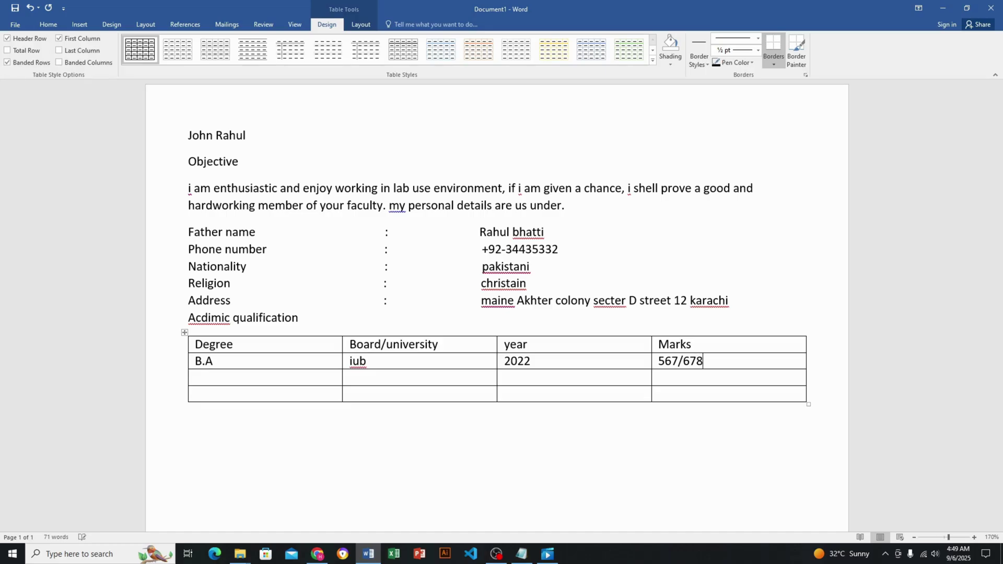
Fill the second row with i.c.s, bise, 2023 and 456/567
key(Left)
key(Left)
key(Left)
text(i.c.s)
key(Tab)
text(bic)
key(BackSpace)
text(se)
key(Tab)
text(2023)
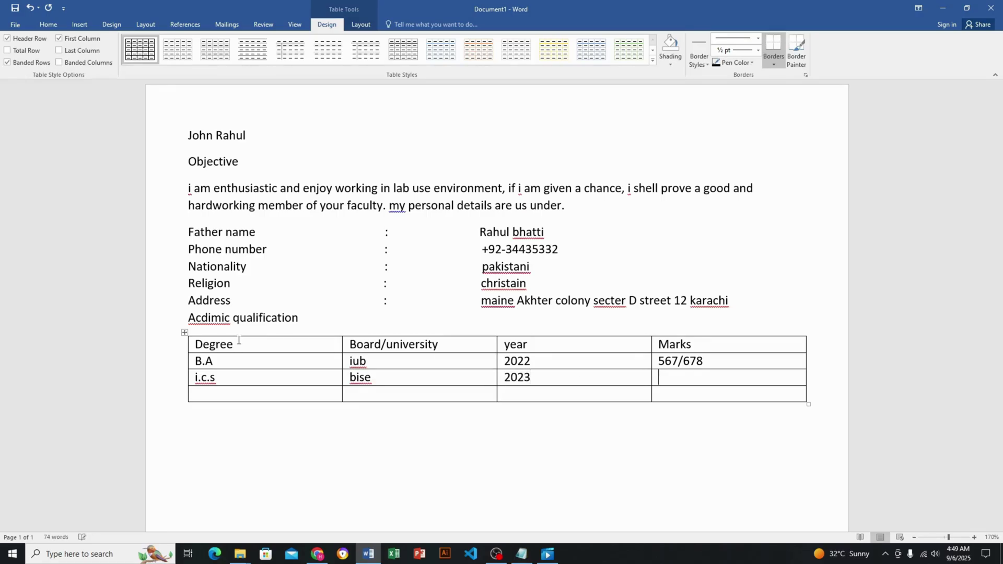
text(456/567)
key(Left)
key(Left)
key(Left)
key(Left)
key(Left)
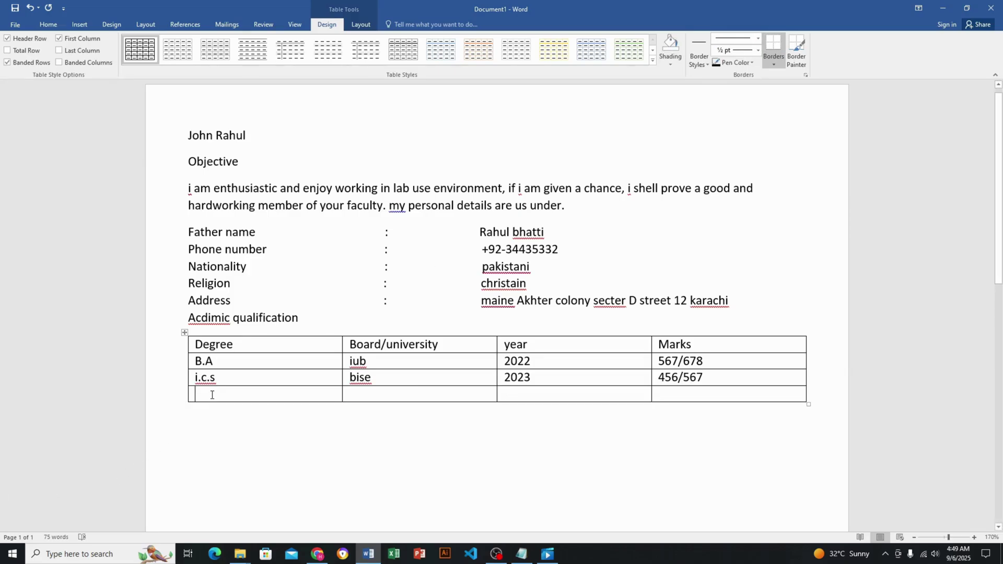
Fill the last row with matric, bise, 2024 and 456/346, then leave the table
click(195, 393)
text(m)
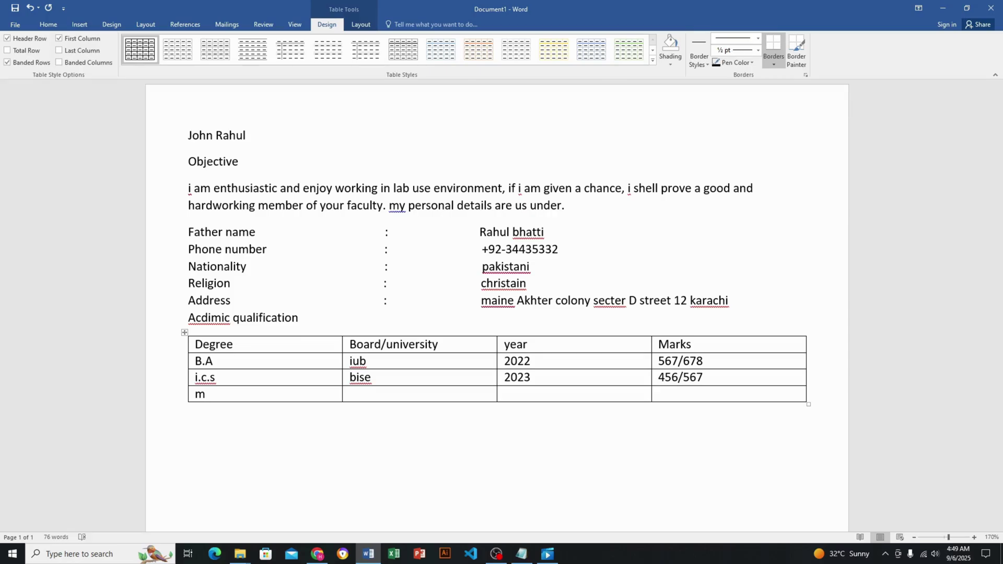
text(atric)
key(Tab)
text(bise)
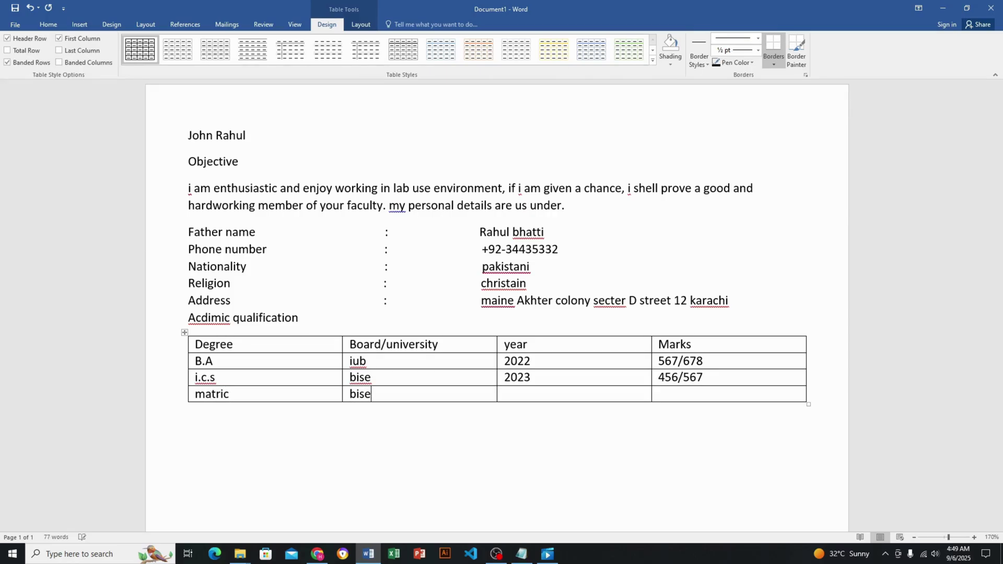
key(Tab)
text(202)
text(4)
text(456)
text(/346)
key(Down)
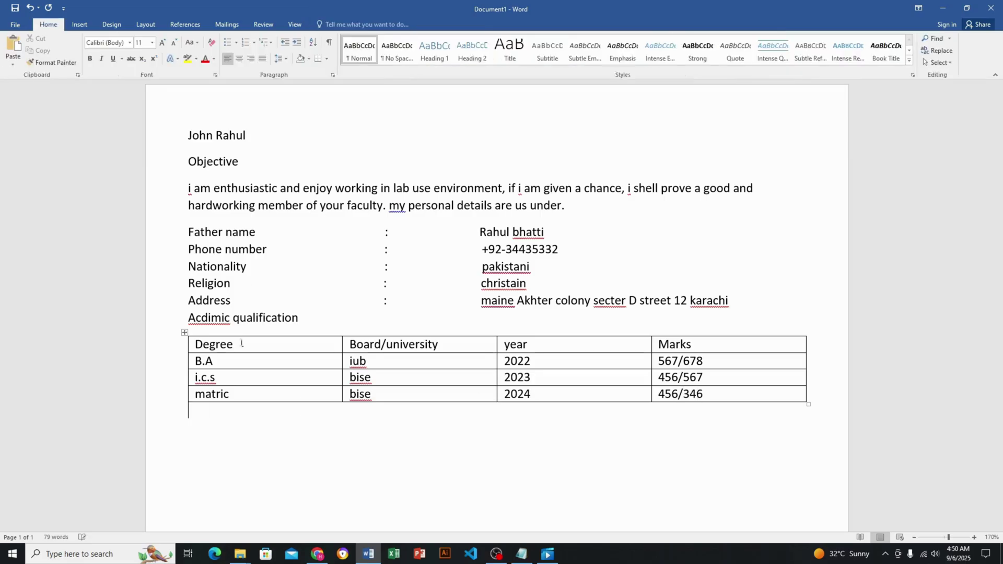
Add a 'Computer skill' heading on a new line below the table
scroll(278, 450, down, 2)
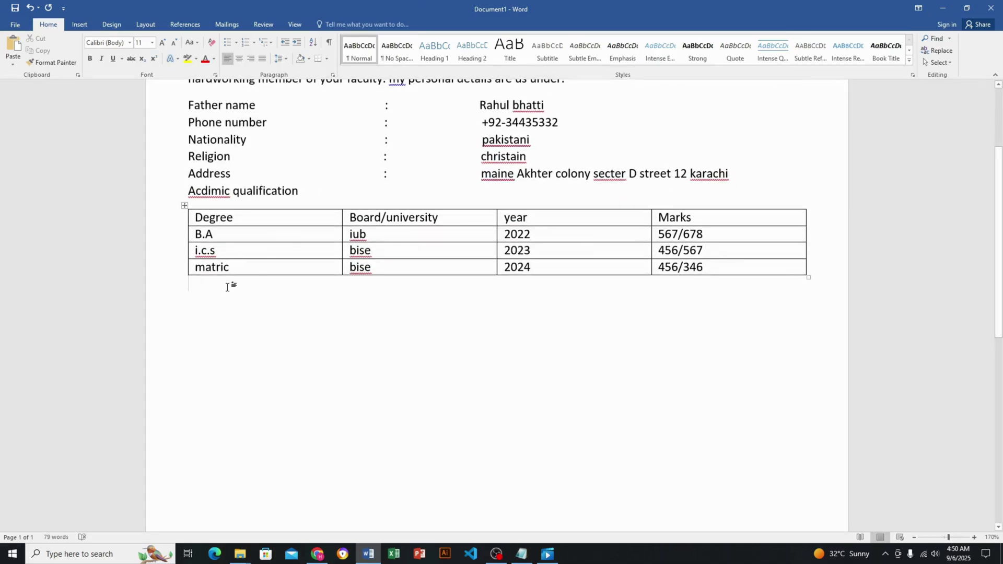
key(Return)
text(computer)
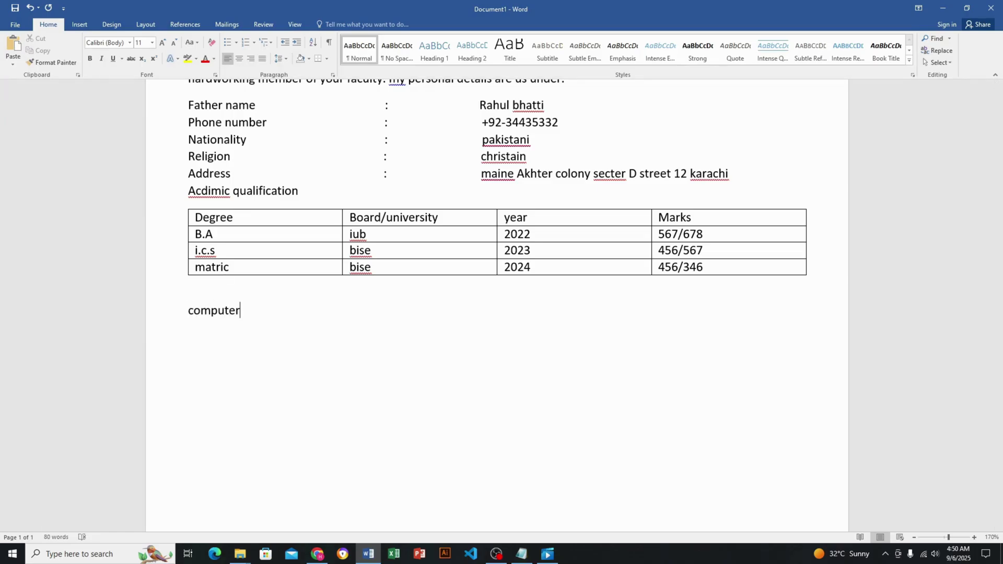
key(Return)
key(BackSpace)
text(skill)
key(Return)
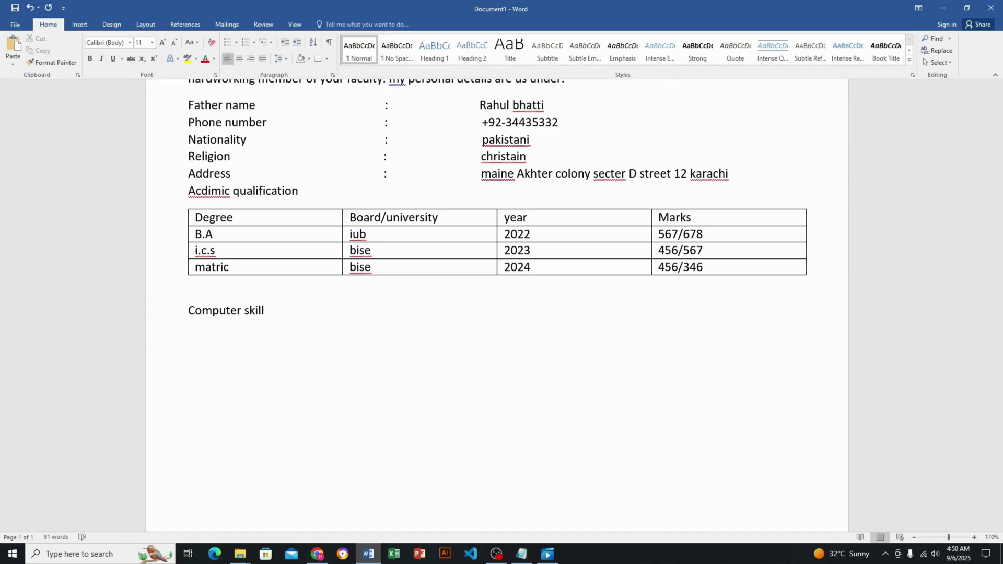
List Ms office, Web design, Graphic design and Worpress on separate lines beneath it
text(m)
key(BackSpace)
text(Ms office)
key(Return)
text(web)
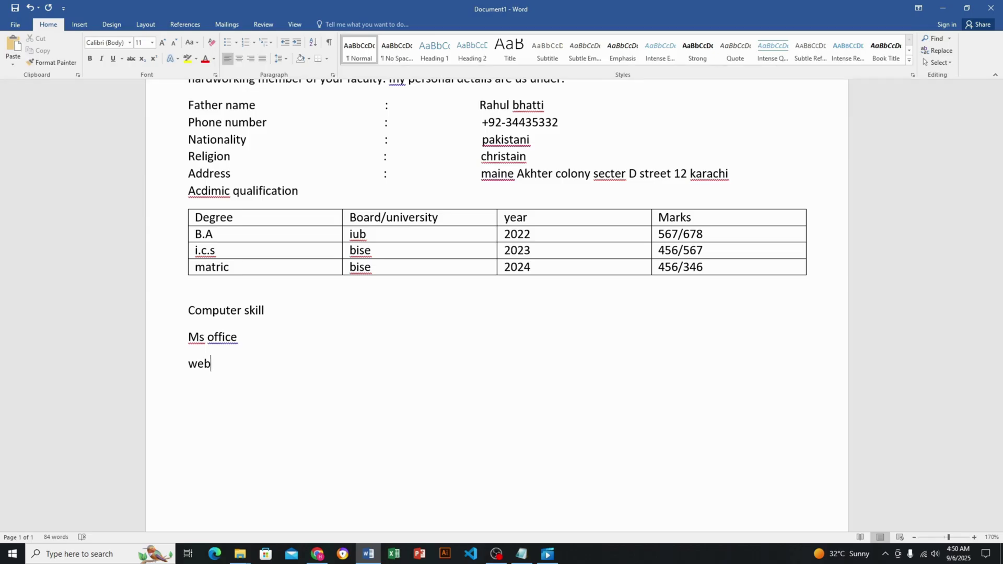
text( design)
key(Return)
text(G)
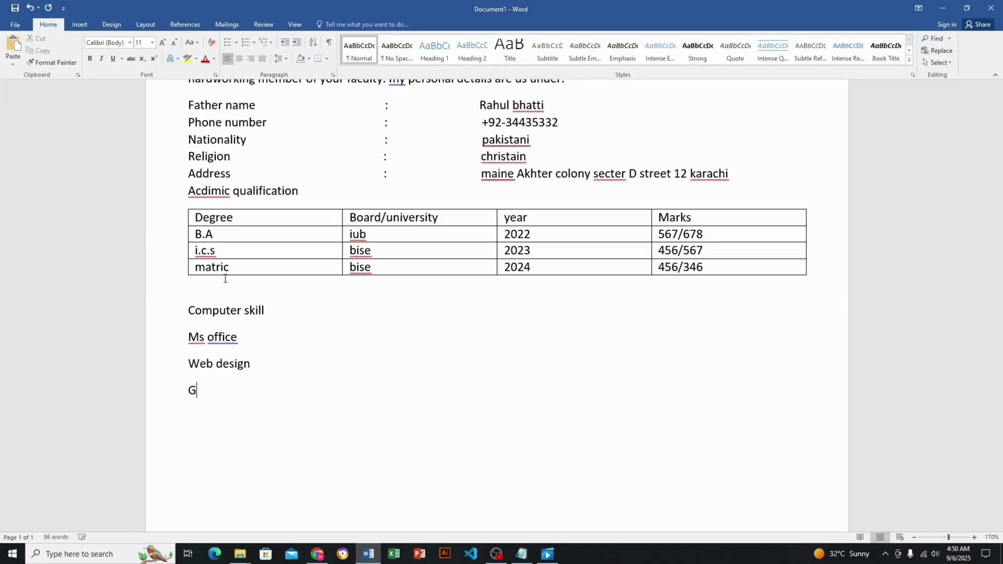
text(raphic design)
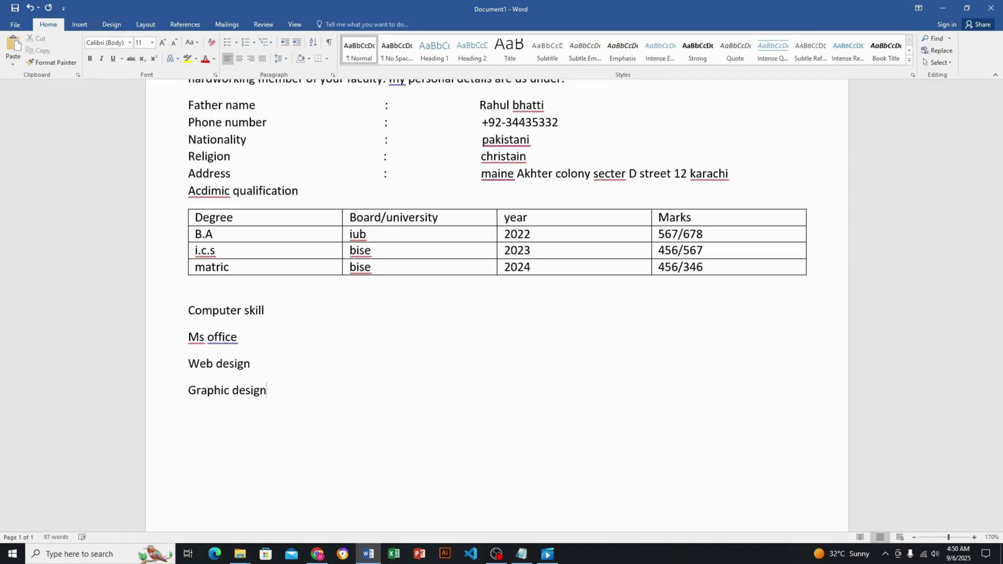
key(Return)
text(worpree)
key(BackSpace)
text(ss)
key(Return)
Remove the space after paragraph between the four skill lines and add an empty line below
scroll(205, 368, up, 1)
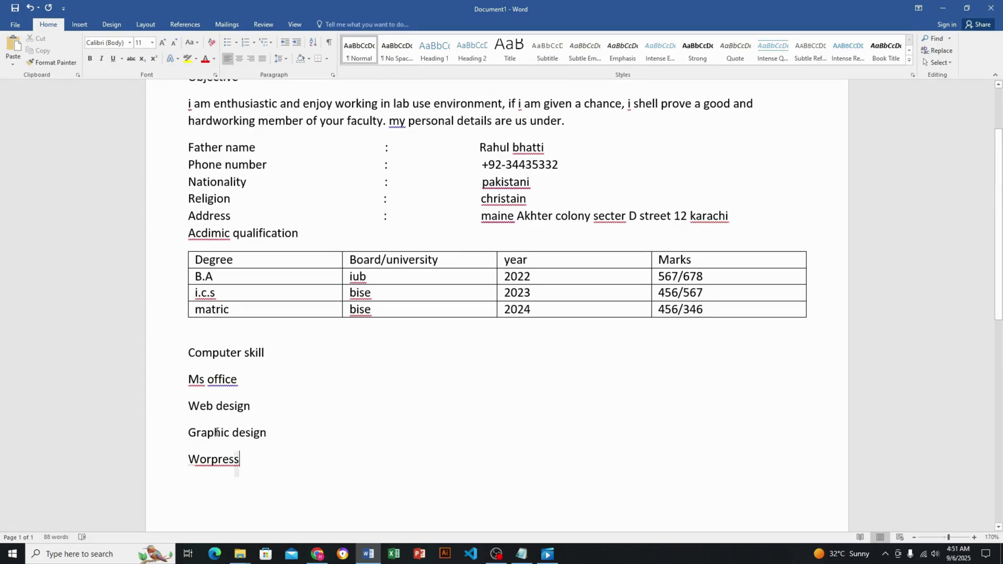
drag(238, 465, 189, 377)
click(285, 59)
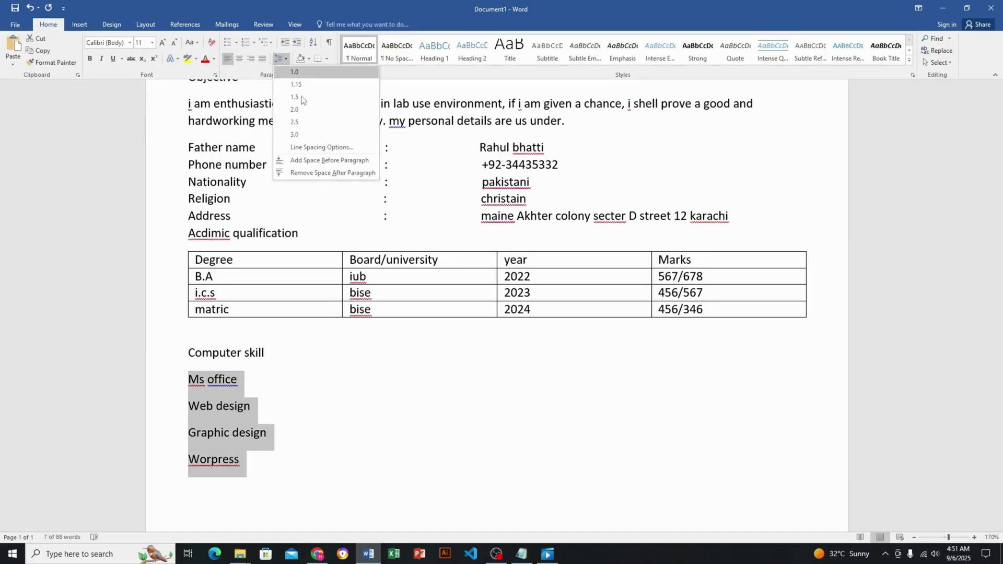
click(308, 171)
click(295, 443)
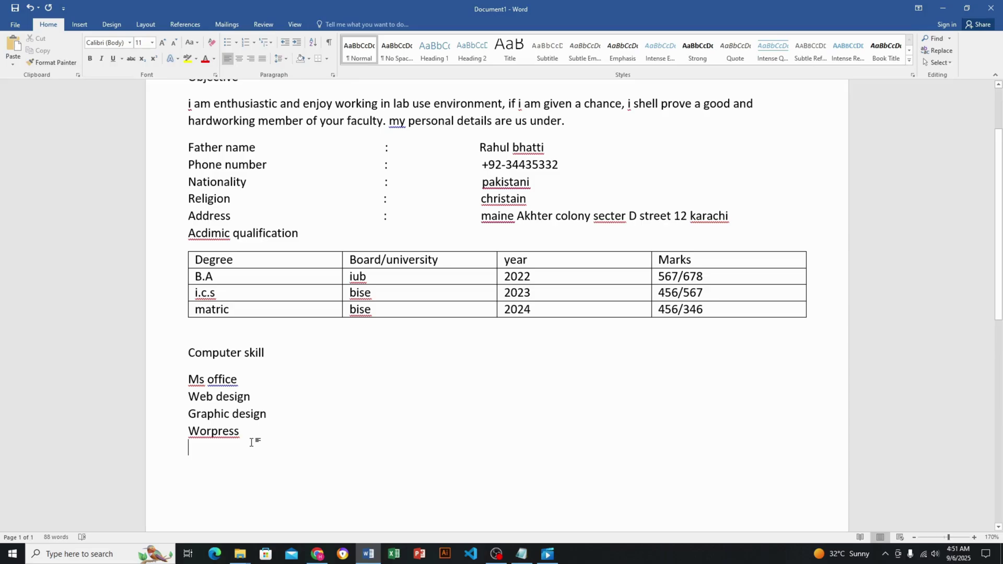
key(Return)
scroll(440, 388, down, 2)
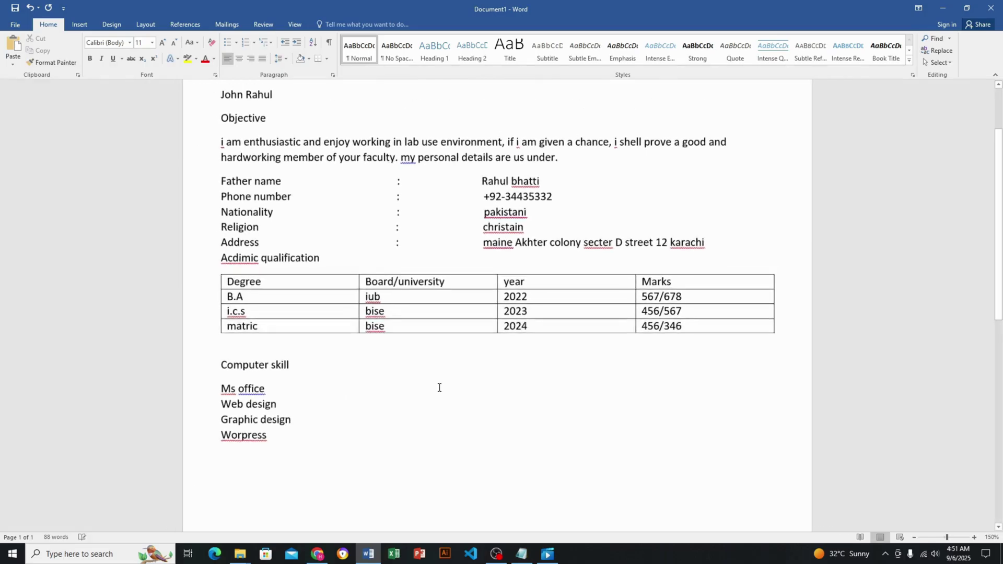
Type an 'Experience' heading and start the line '2 year teaching'
scroll(440, 389, down, 1)
text(e)
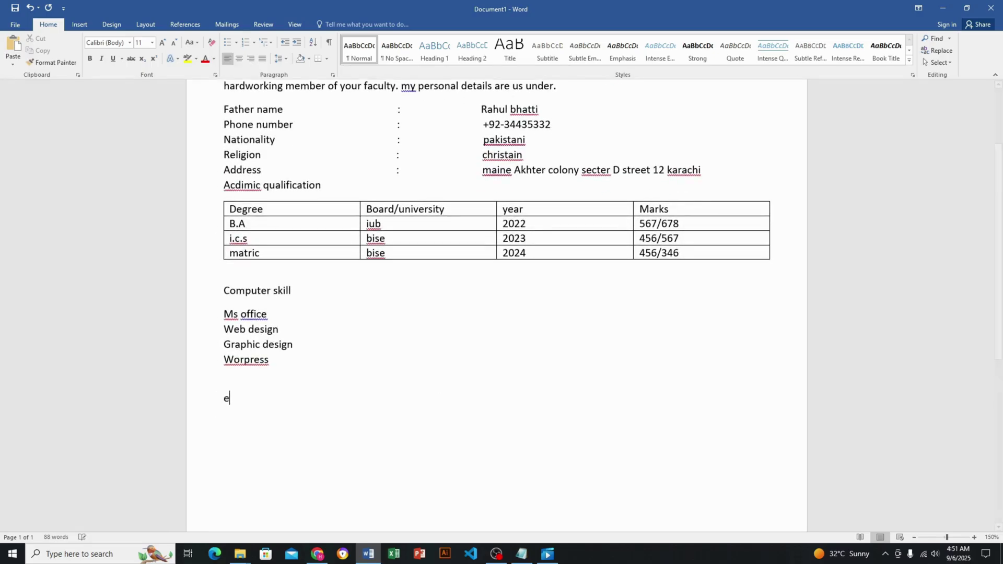
text(xpre)
key(BackSpace)
text(ie)
text(cnce)
key(BackSpace)
key(BackSpace)
key(BackSpace)
key(BackSpace)
key(BackSpace)
text(nce )
text(2 year )
text(tea)
text(chintg)
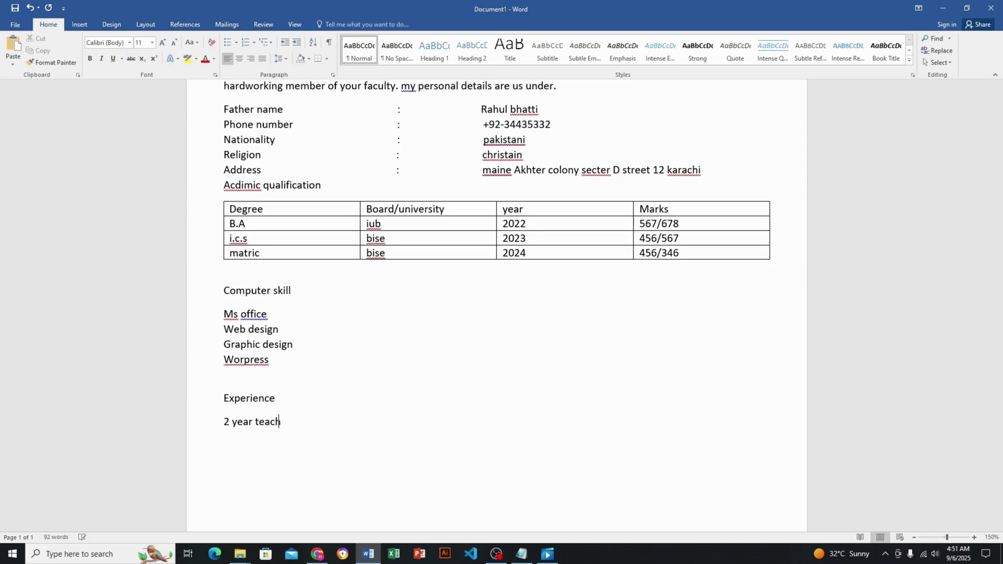
key(BackSpace)
key(BackSpace)
text(g)
Complete the line as '2 year teaching Experience in kamal grammar school', pasting in 'Experience'
click(216, 401)
key(ctrl+c)
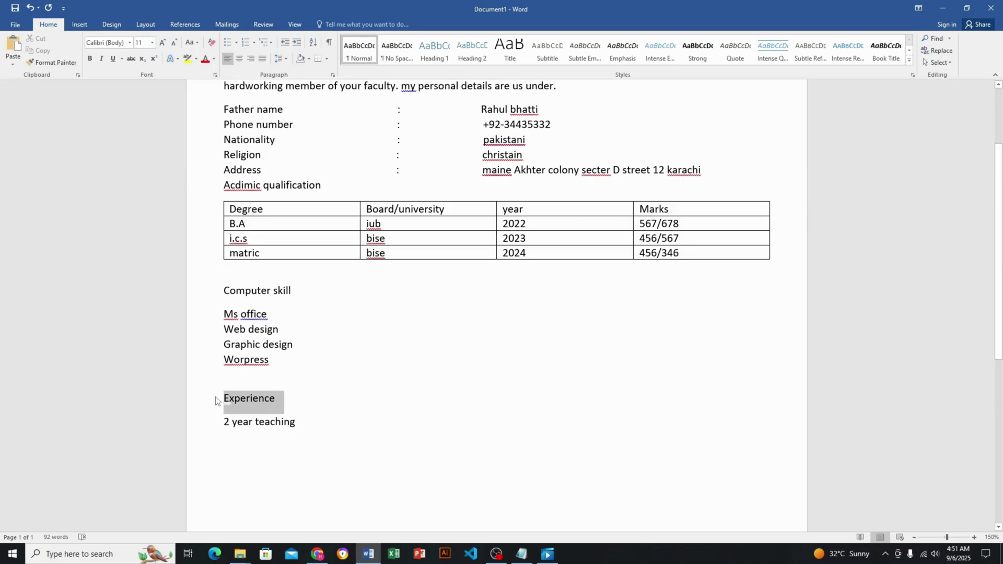
click(321, 427)
key(ctrl+v)
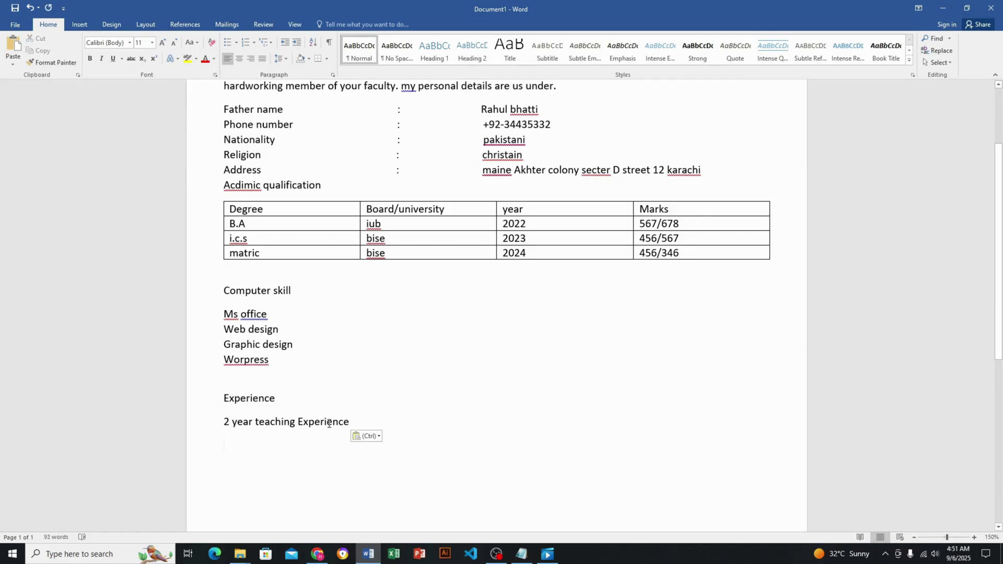
click(360, 422)
text(in kamb)
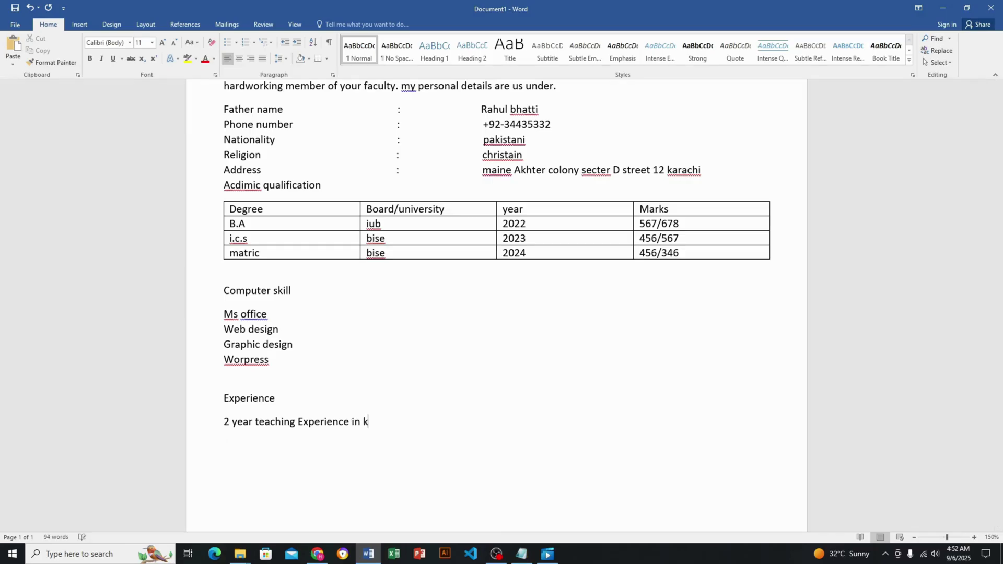
key(BackSpace)
text(al gram)
key(BackSpace)
text(nmm)
key(BackSpace)
key(BackSpace)
key(BackSpace)
text(mmar school)
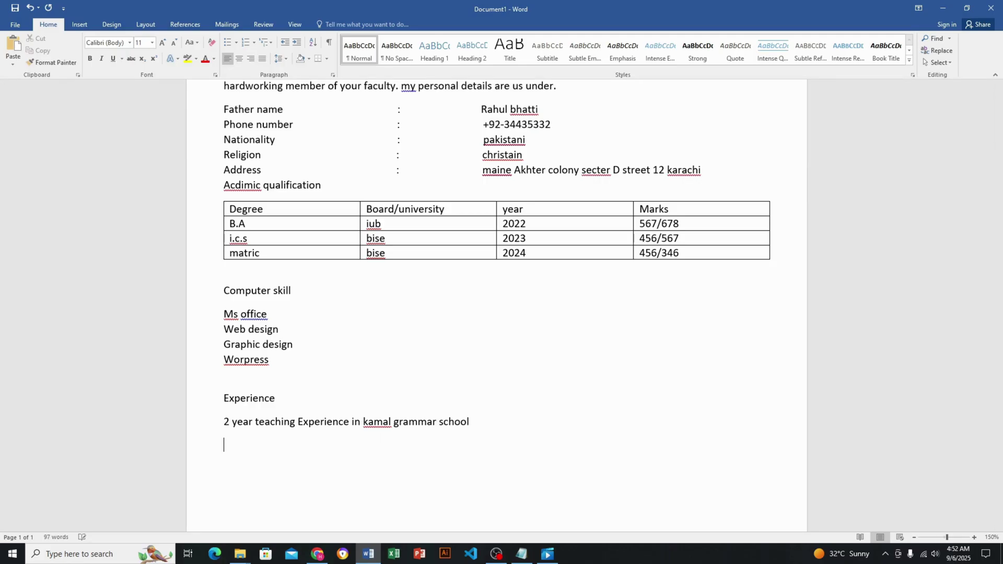
Add a 'Hobbies' heading on a new line below the experience sentence
scroll(445, 447, down, 2)
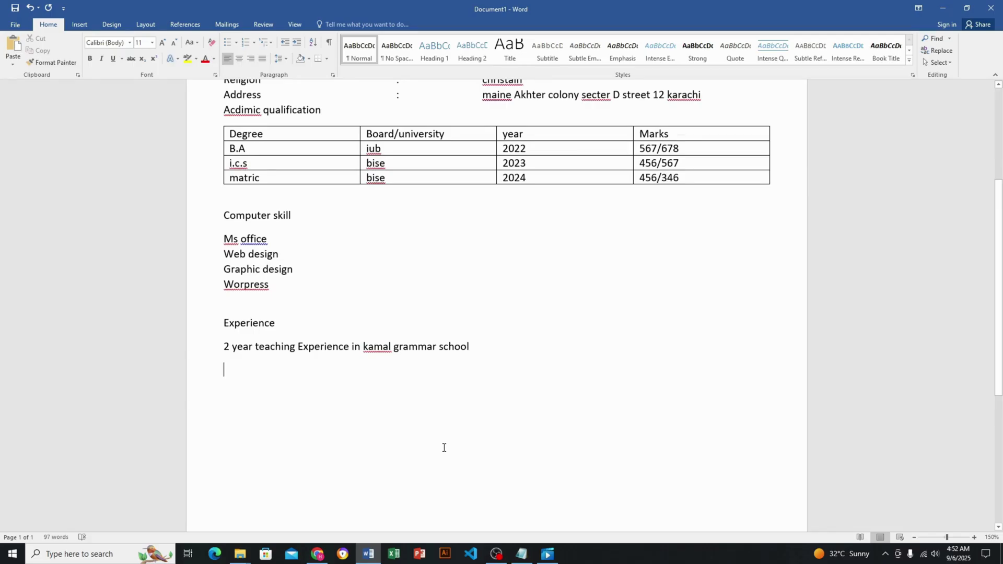
key(Return)
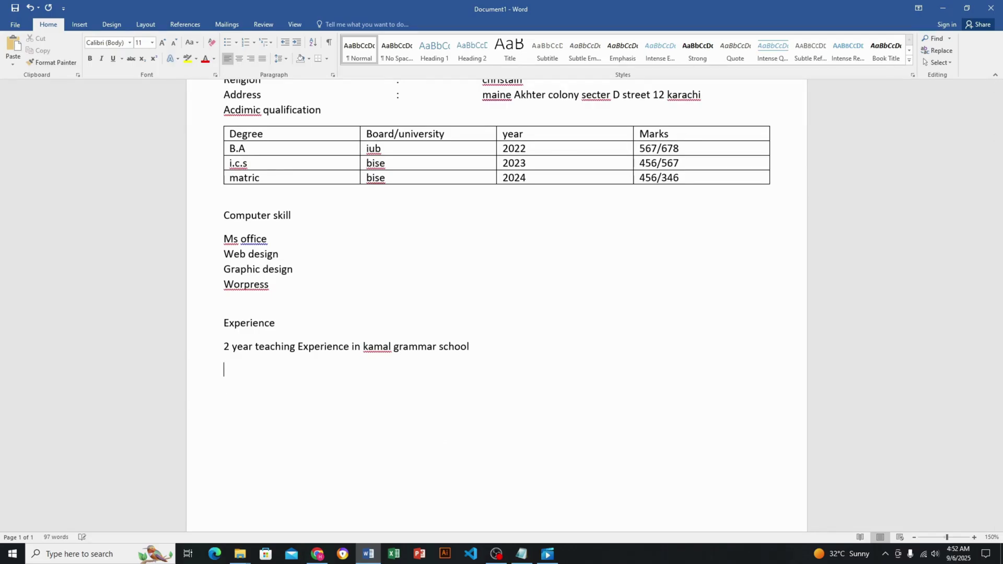
text(hobbies)
key(Return)
List the hobbies reading books, watch news and play cricket
text(read)
text(ing )
text(books)
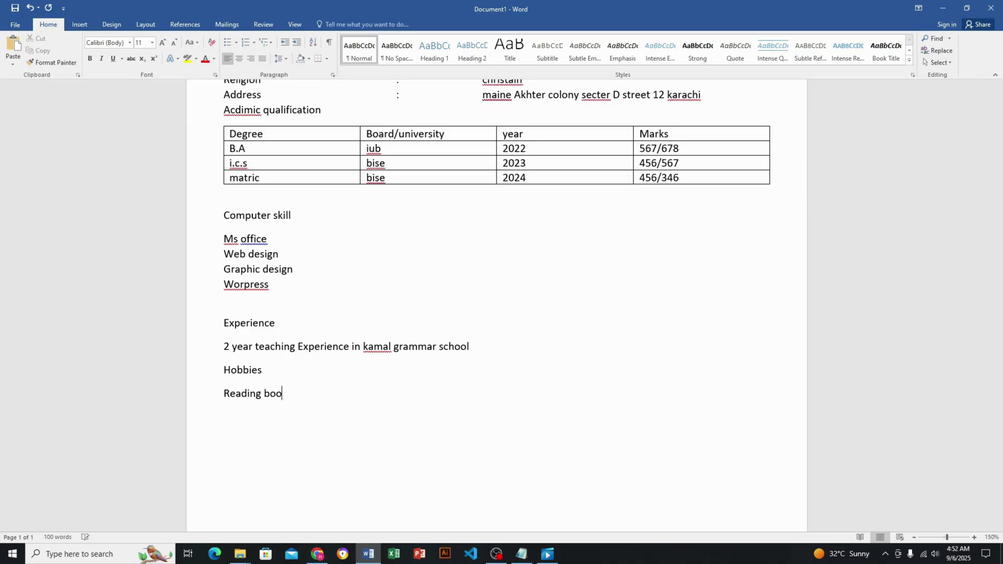
key(Return)
text(watrch)
key(BackSpace)
key(BackSpace)
key(BackSpace)
text(ch )
text(news)
text(play c)
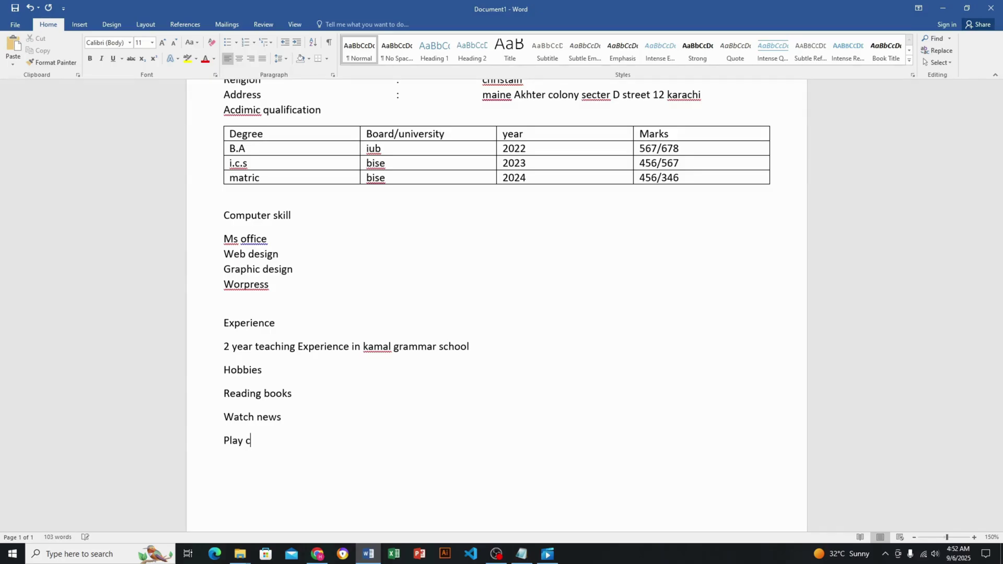
text(ricket)
Add a 'Language' heading listing Urdu, English and Punjabi on separate lines
scroll(448, 448, down, 3)
text(la)
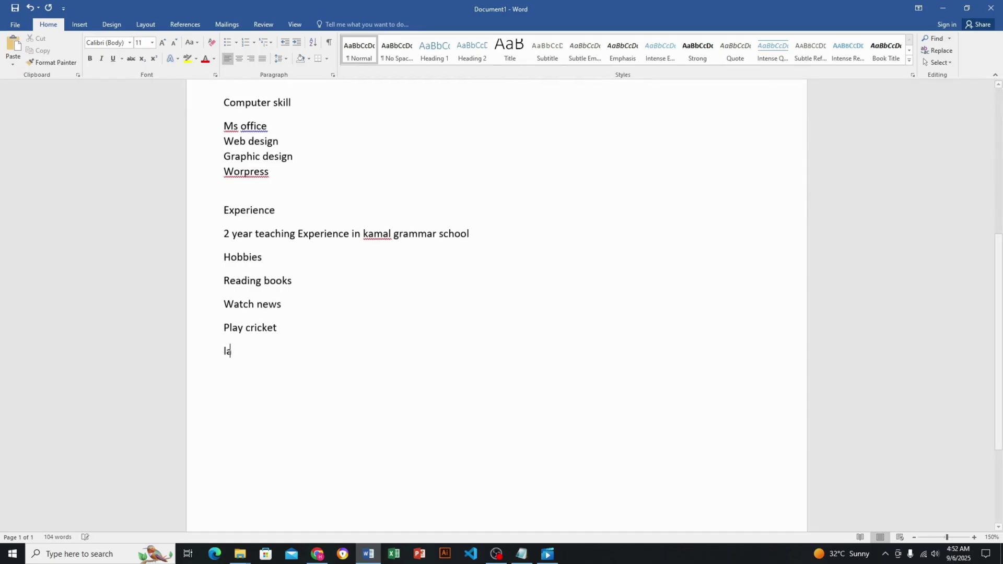
text(nguage)
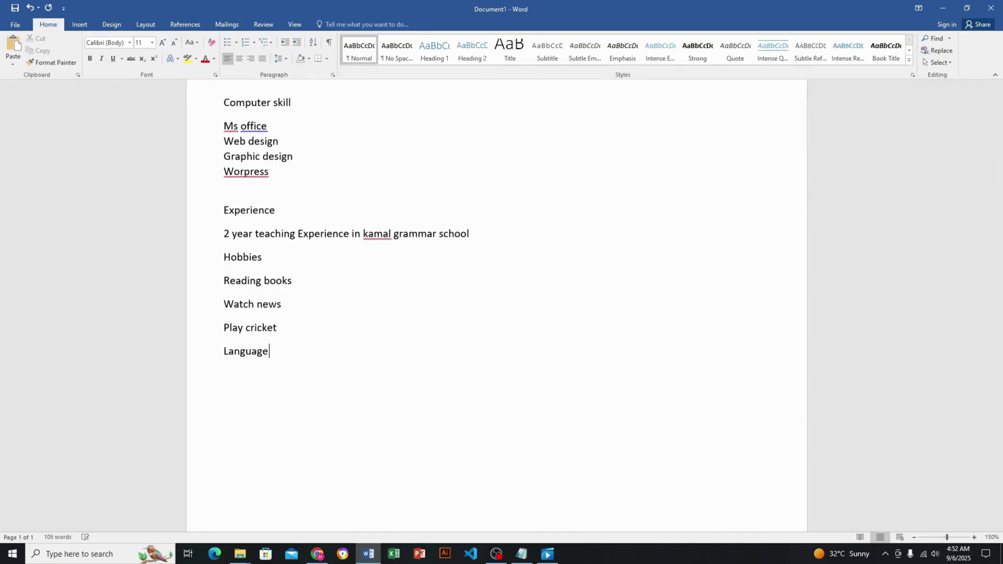
key(Return)
text(urdu)
key(Return)
text(english)
key(Return)
text(punjabi)
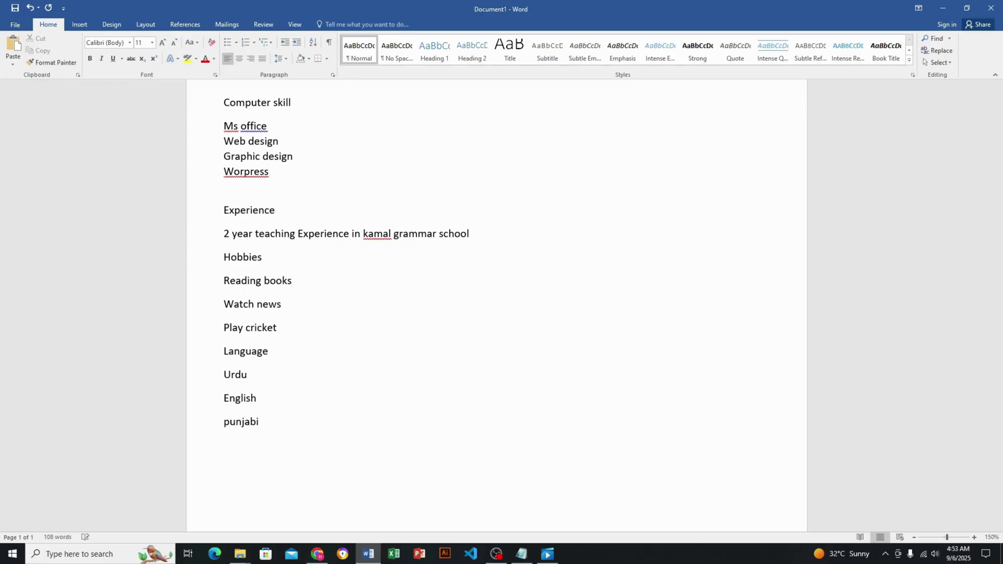
key(Return)
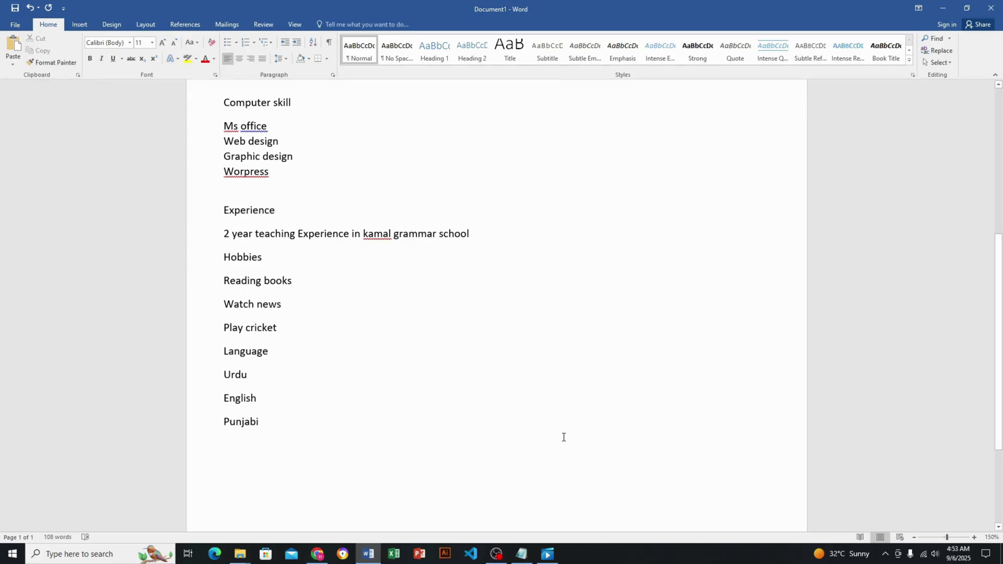
Type a 'Reference:' heading below the languages
scroll(564, 437, down, 3)
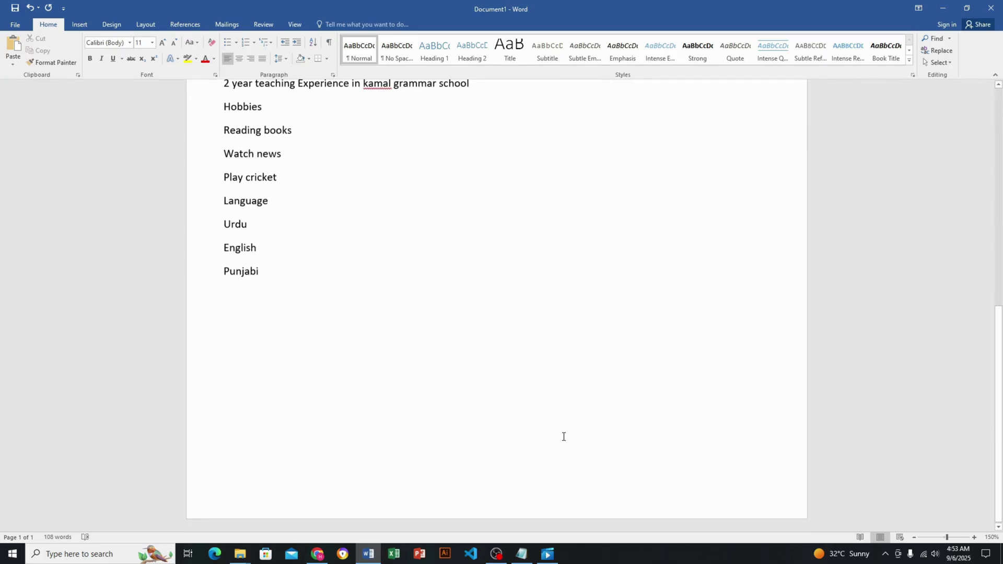
scroll(564, 437, up, 2)
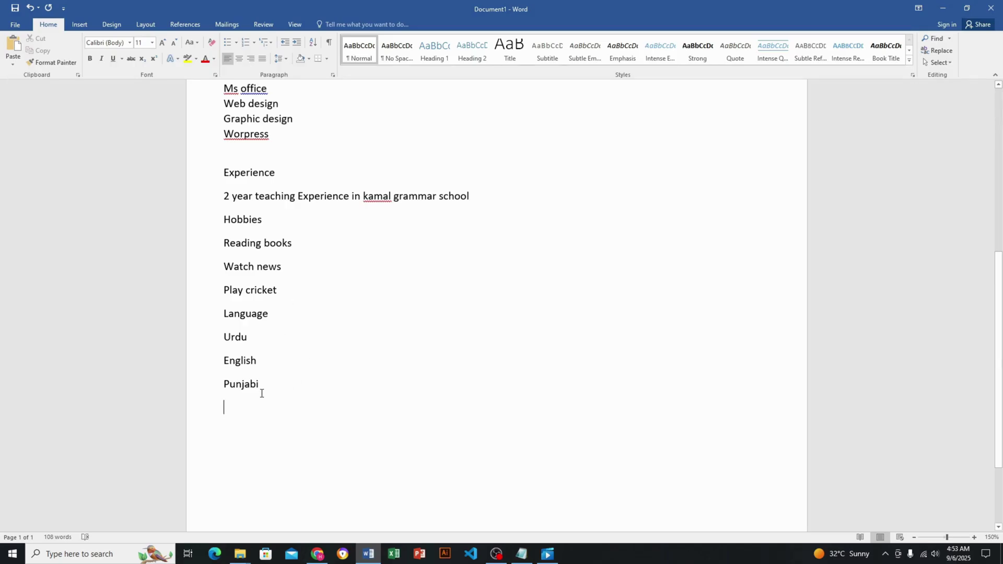
text(refer)
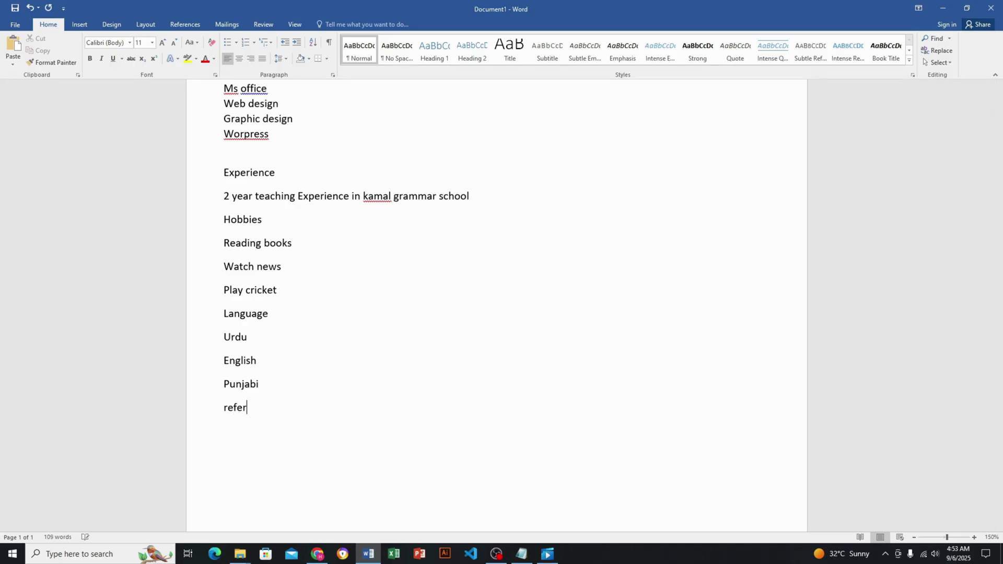
text(ence:)
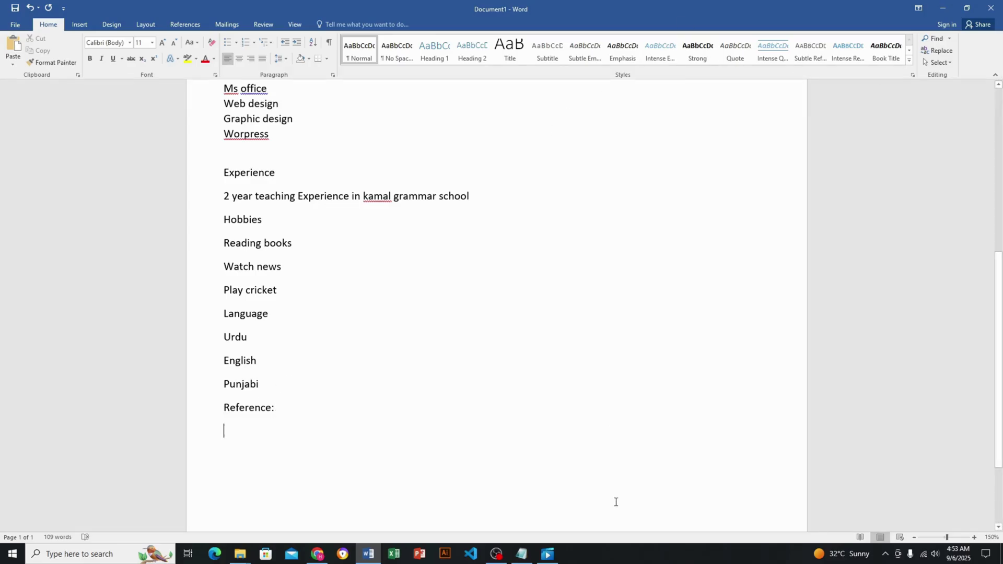
Copy 'reference will be furnished on demand' from Notepad and paste it under Reference:
click(521, 554)
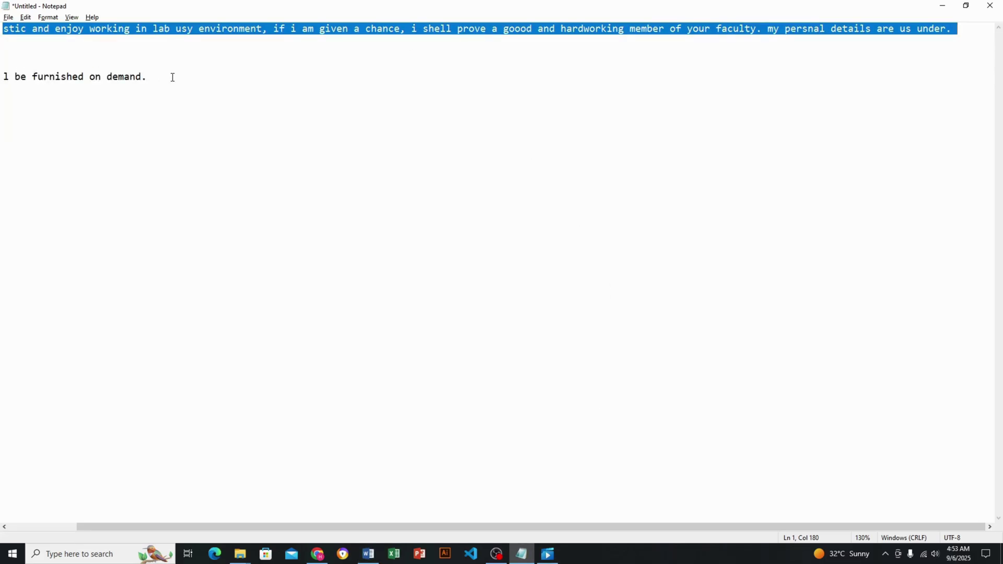
drag(172, 77, 3, 78)
click(283, 171)
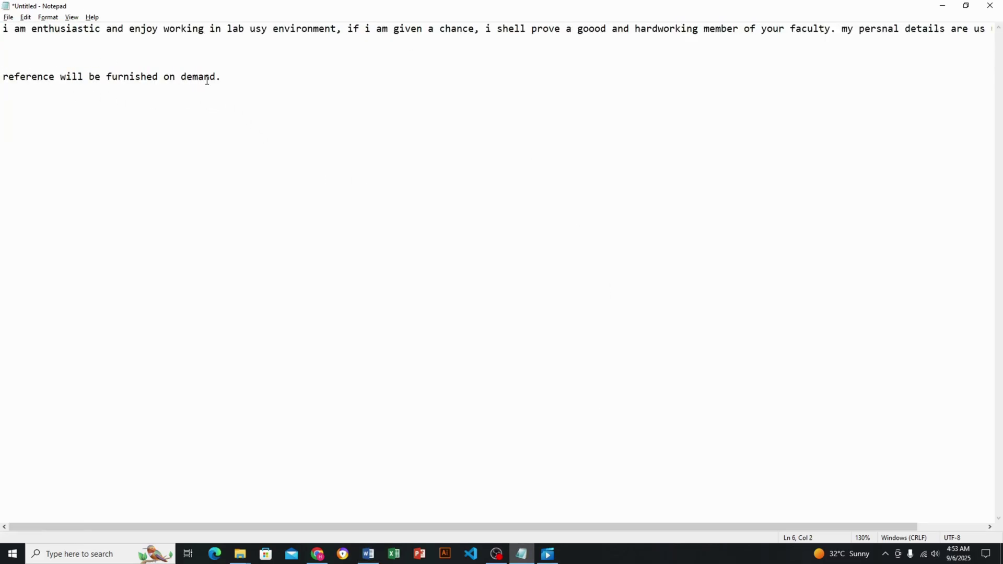
drag(216, 78, 3, 77)
key(ctrl+c)
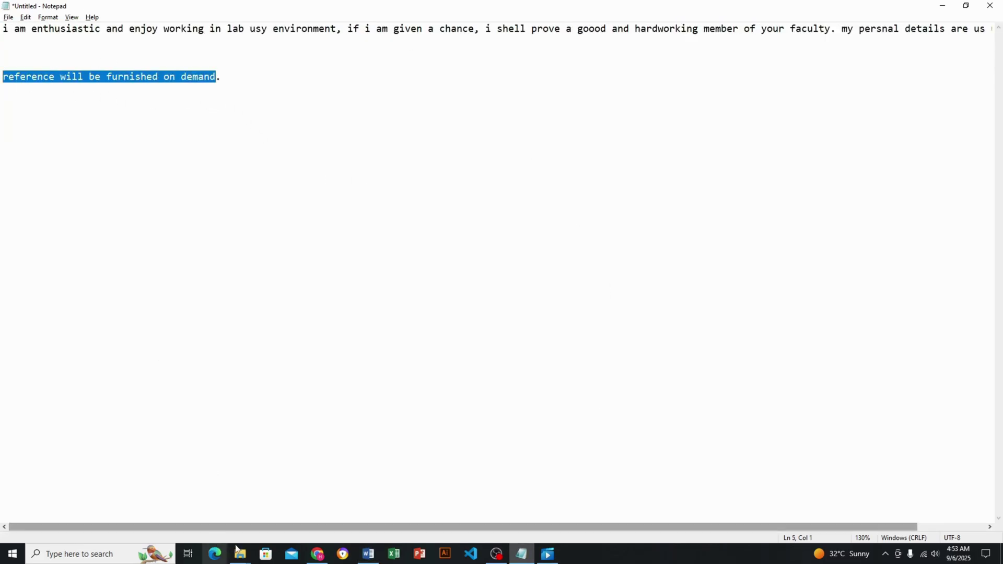
click(369, 554)
key(ctrl+v)
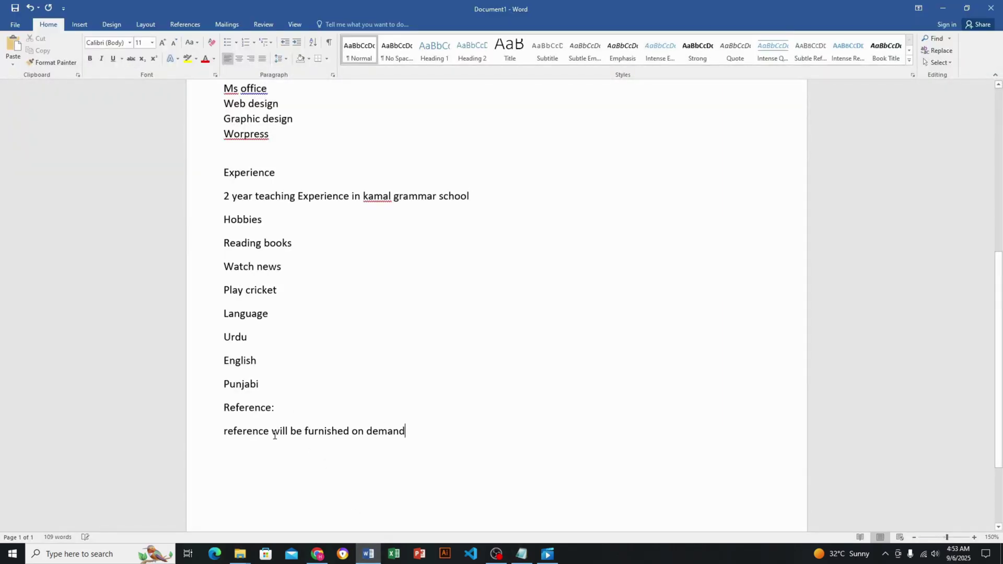
Indent the note, correct 'reference' to 'Reference' via spelling suggestions, and end it with a period
key(Left)
key(Left)
key(Up)
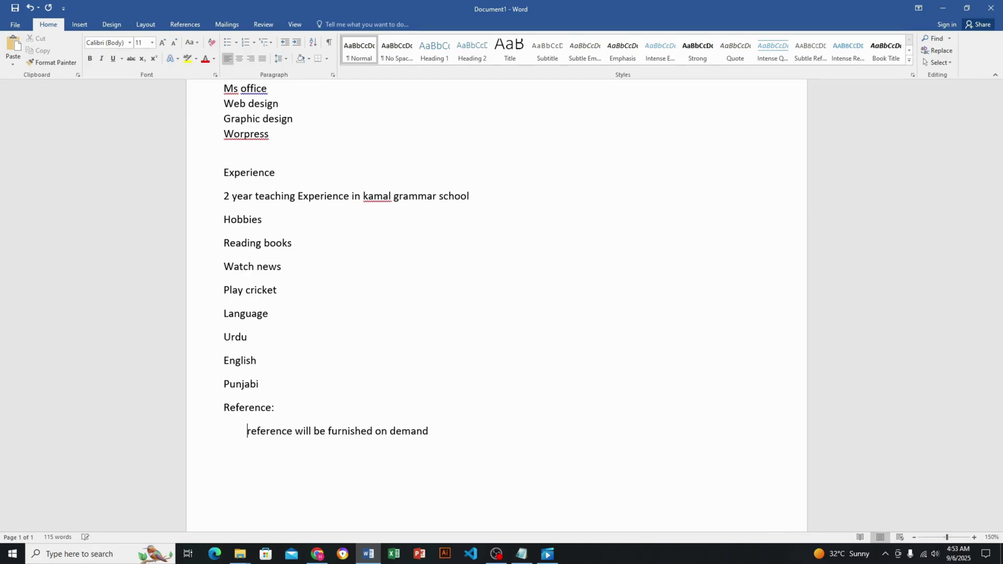
click(256, 431)
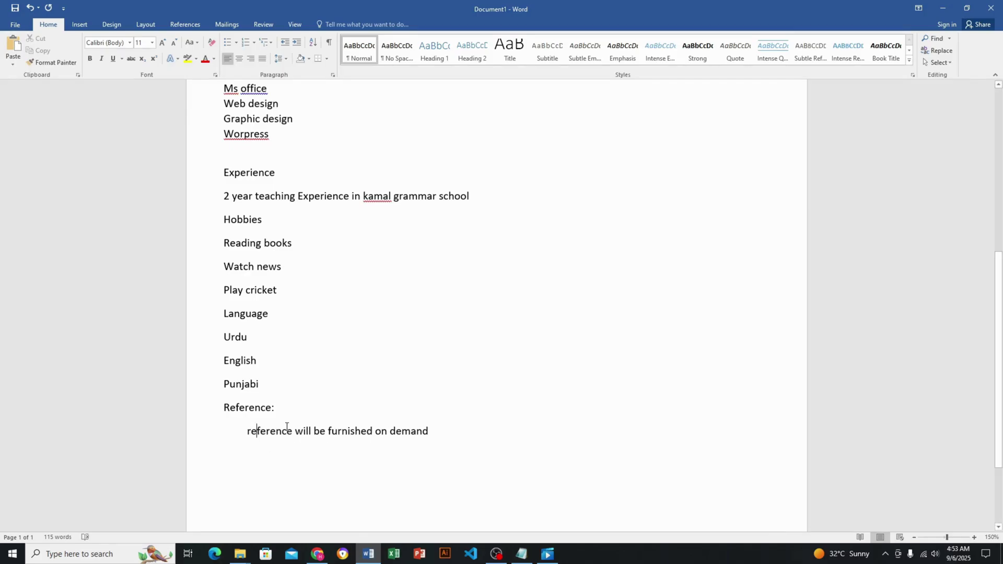
drag(283, 432, 255, 437)
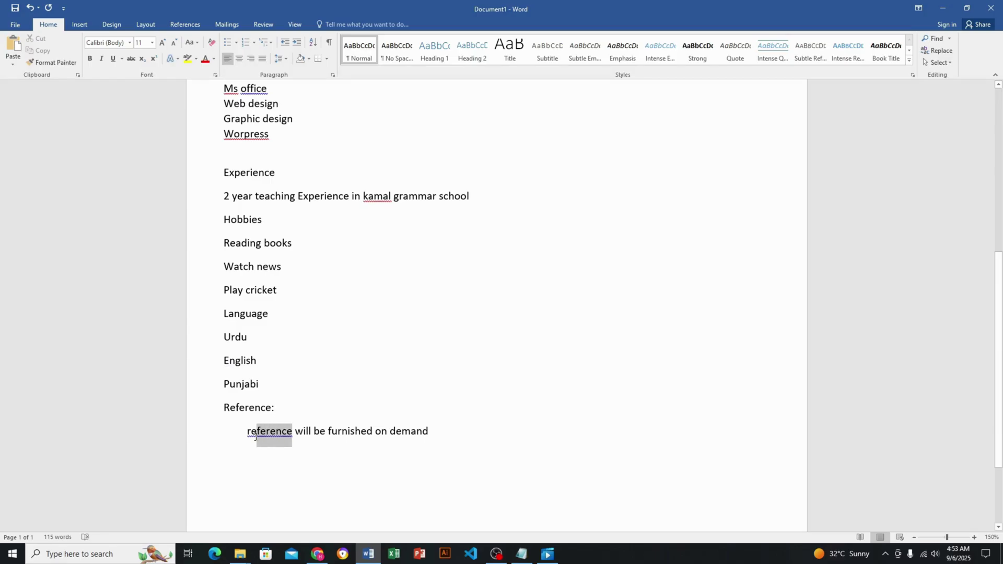
right_click(292, 438)
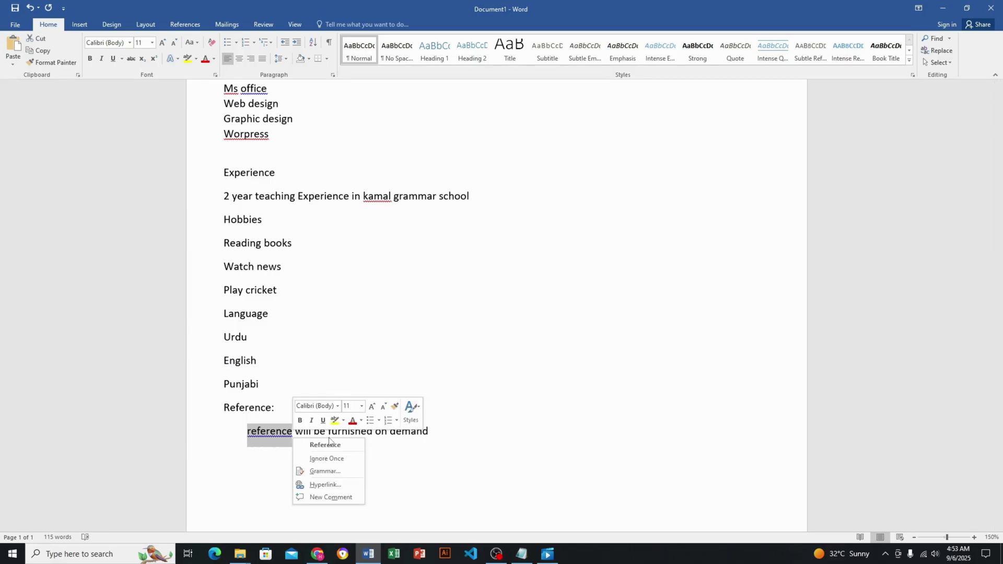
click(328, 445)
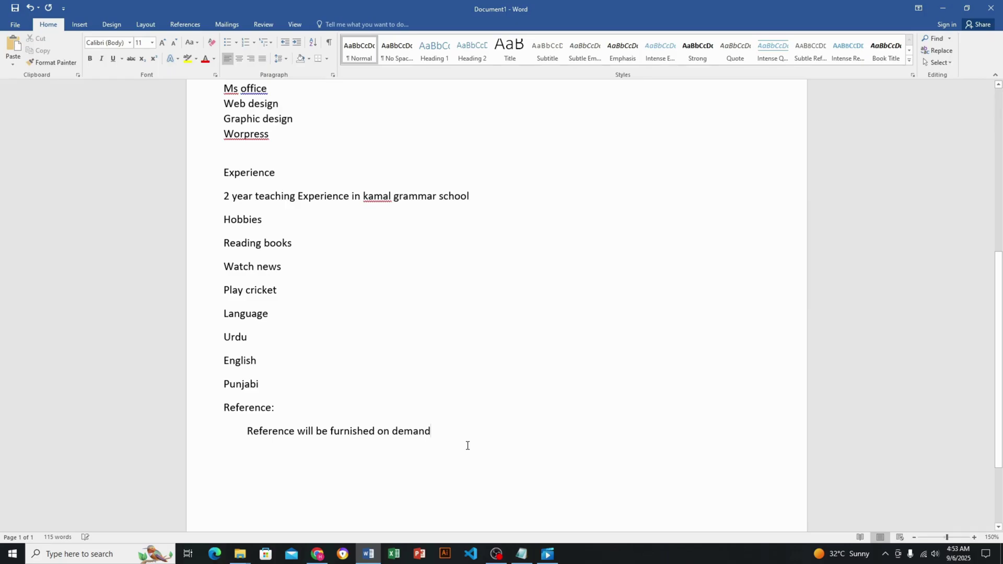
text(.)
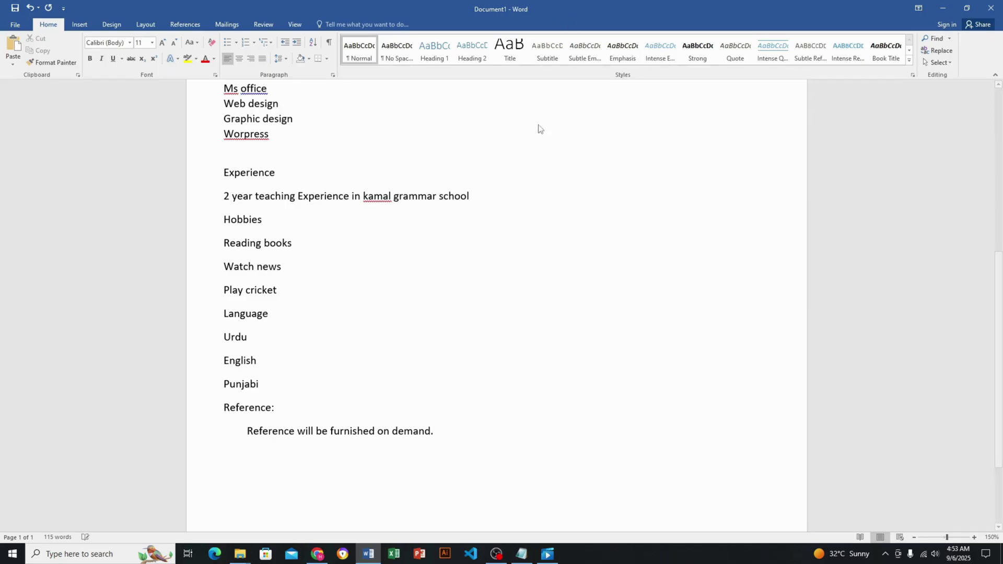
scroll(559, 189, down, 4)
Format the name line at the top as 26 pt bold Arial Black
scroll(560, 189, up, 3)
scroll(560, 189, down, 1)
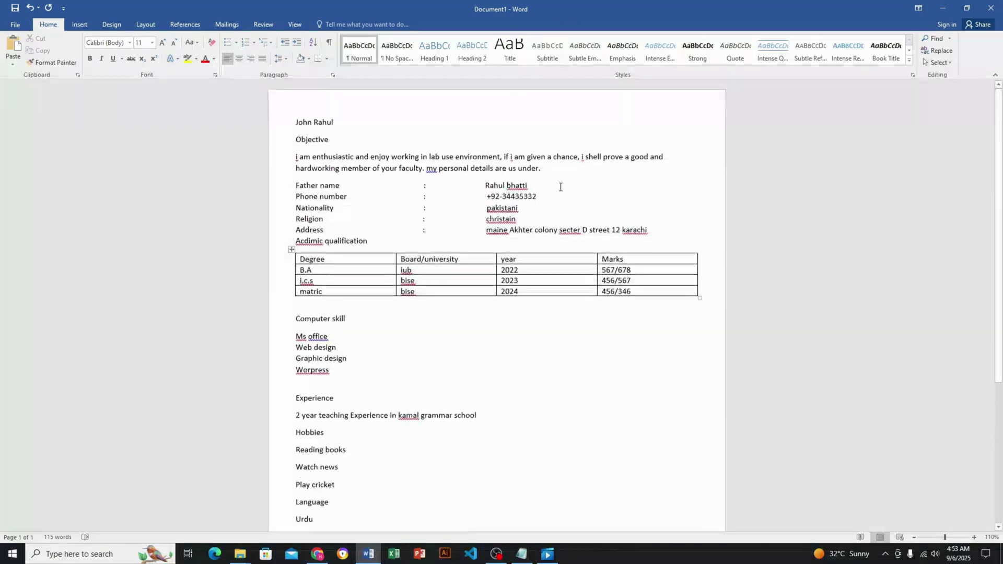
scroll(560, 187, down, 1)
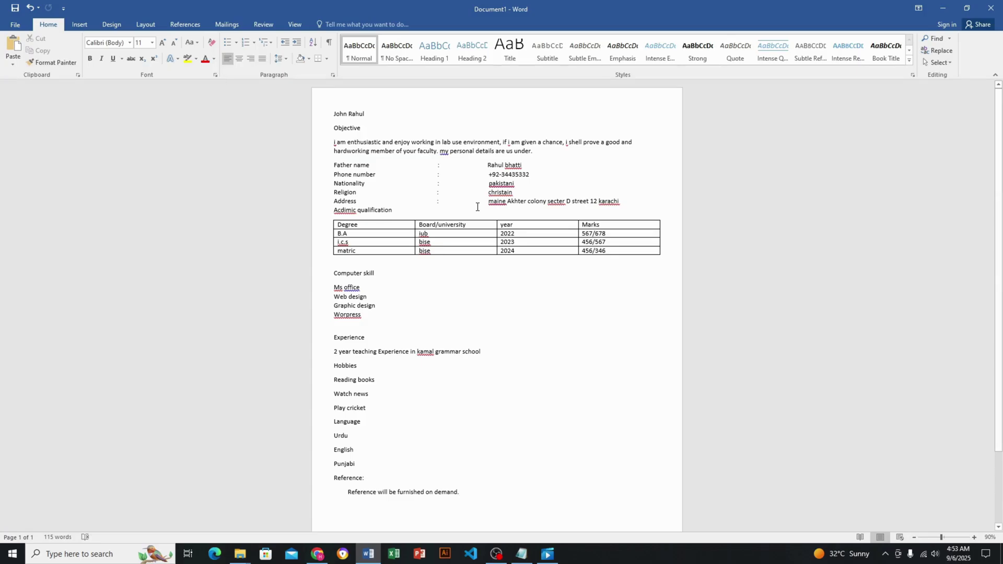
scroll(514, 257, up, 5)
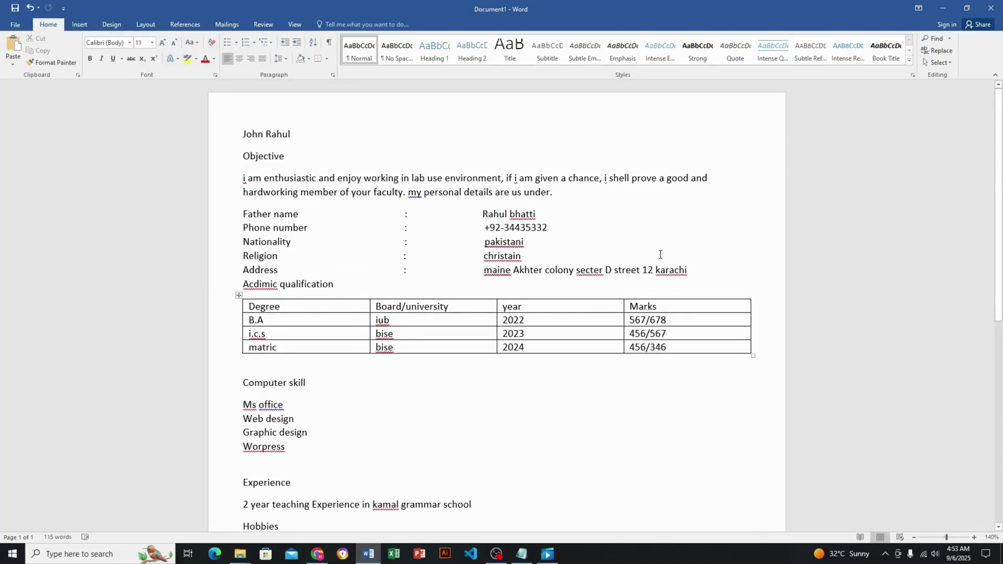
scroll(234, 149, up, 6)
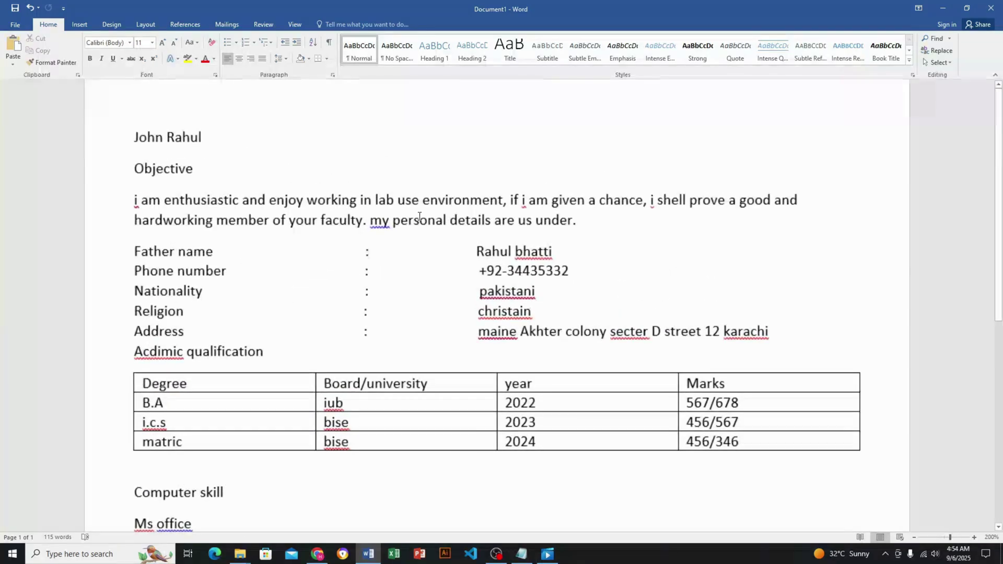
click(95, 137)
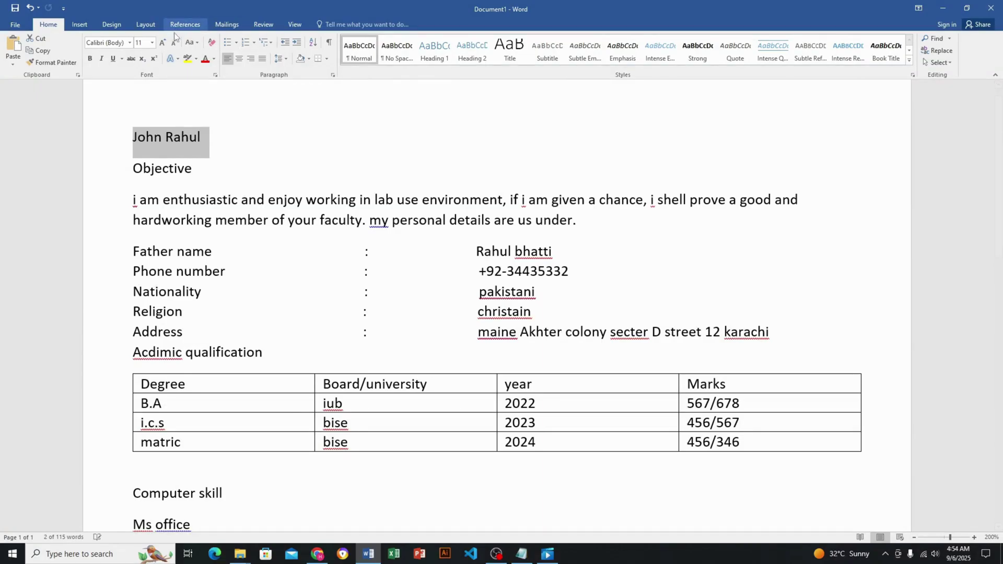
click(152, 44)
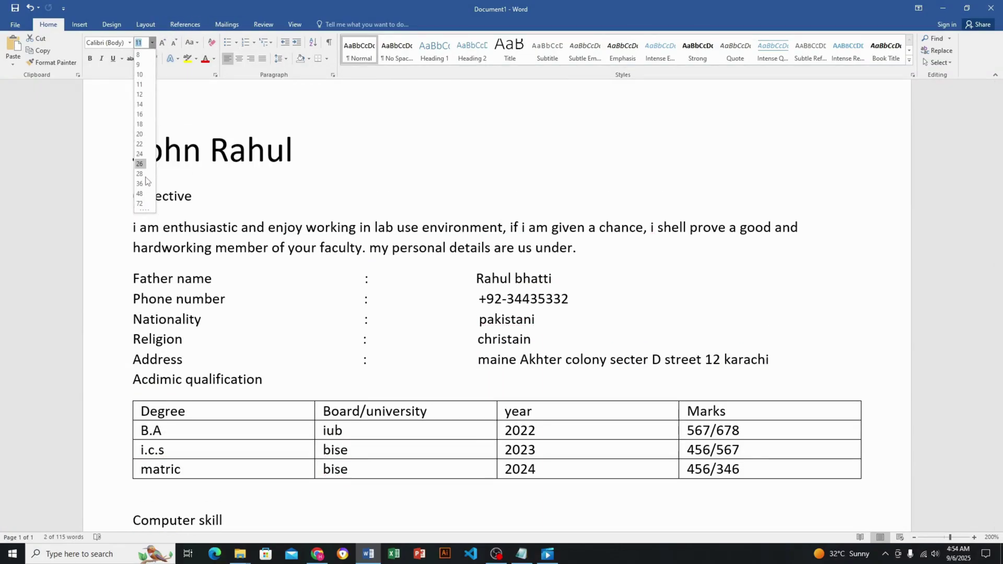
click(144, 166)
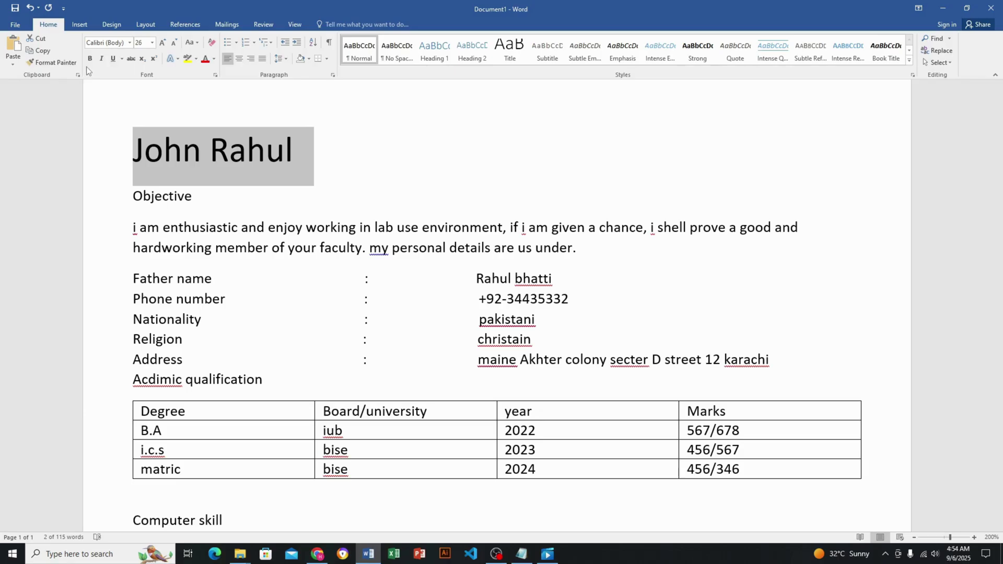
click(89, 59)
click(129, 43)
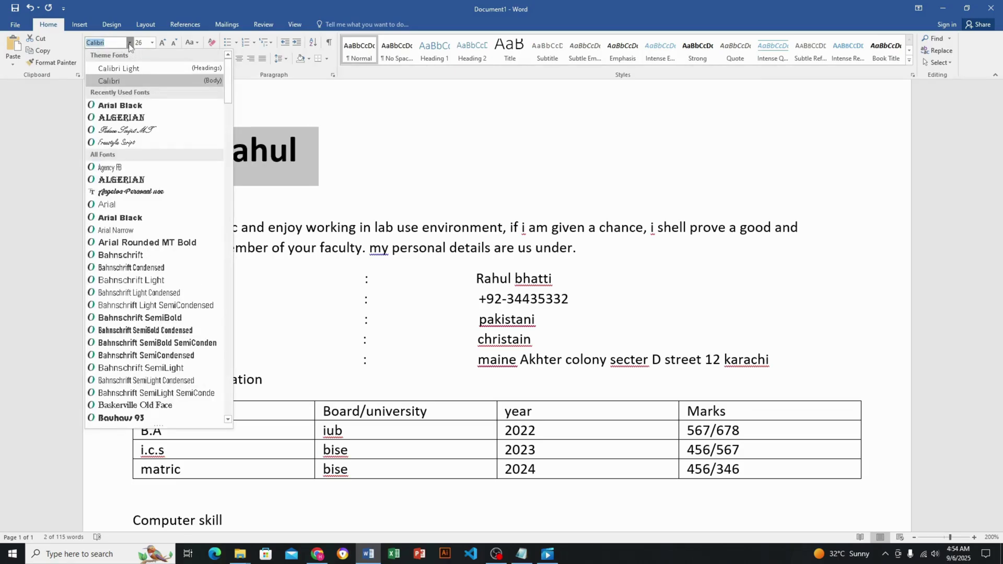
click(134, 218)
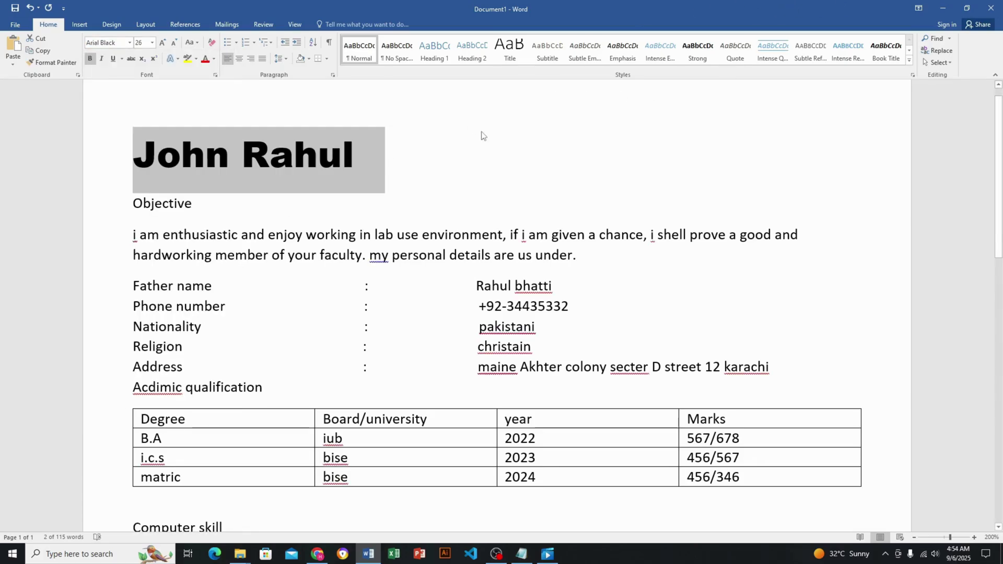
drag(206, 201, 129, 203)
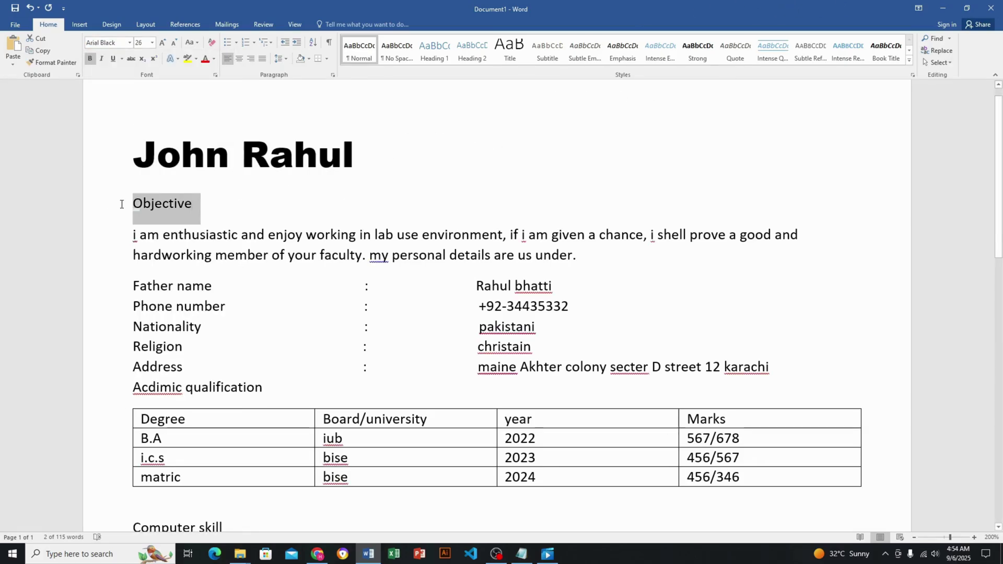
Make the Objective heading bold with black shading, then pick up its format with Format Painter
click(89, 59)
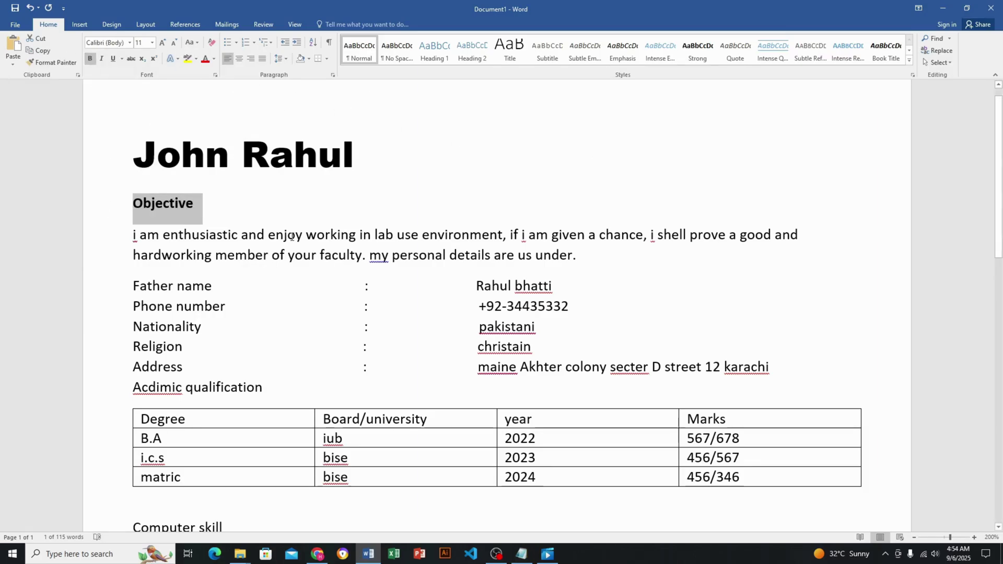
ctrl+scroll(559, 227, down, 2)
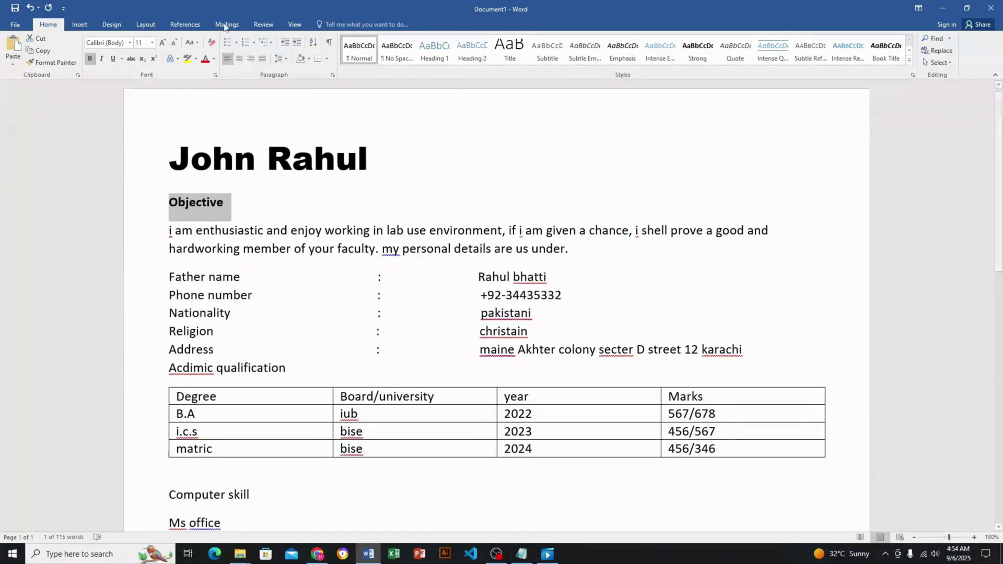
click(309, 59)
click(311, 81)
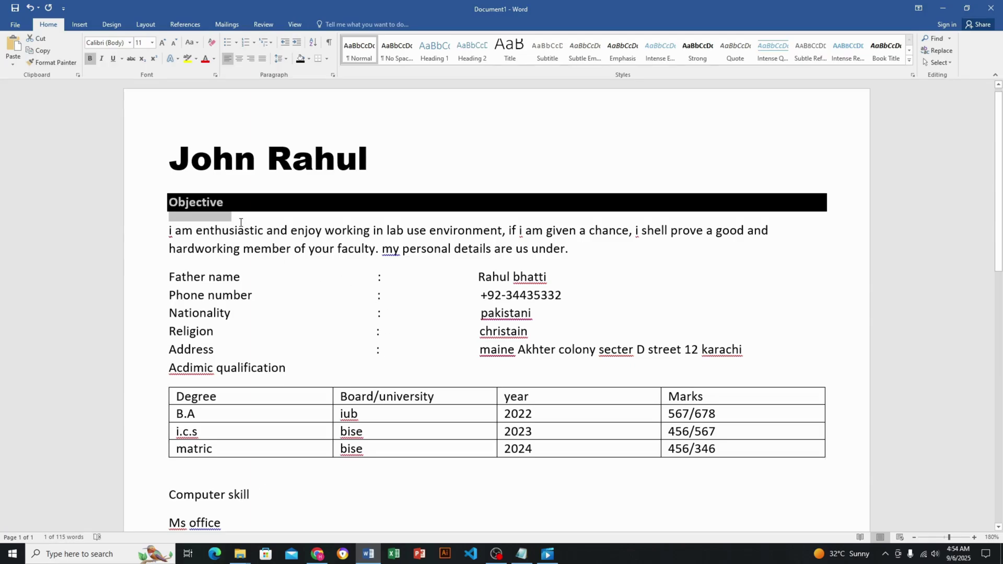
click(58, 69)
scroll(337, 256, down, 3)
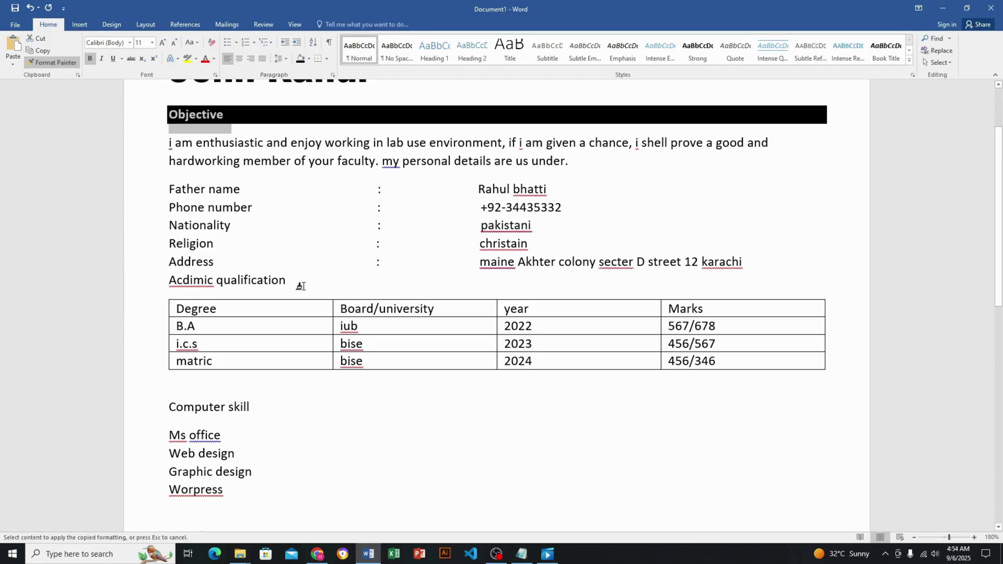
Paint the Objective black-bar format onto the Acdimic qualification and Computer skill headings
click(252, 280)
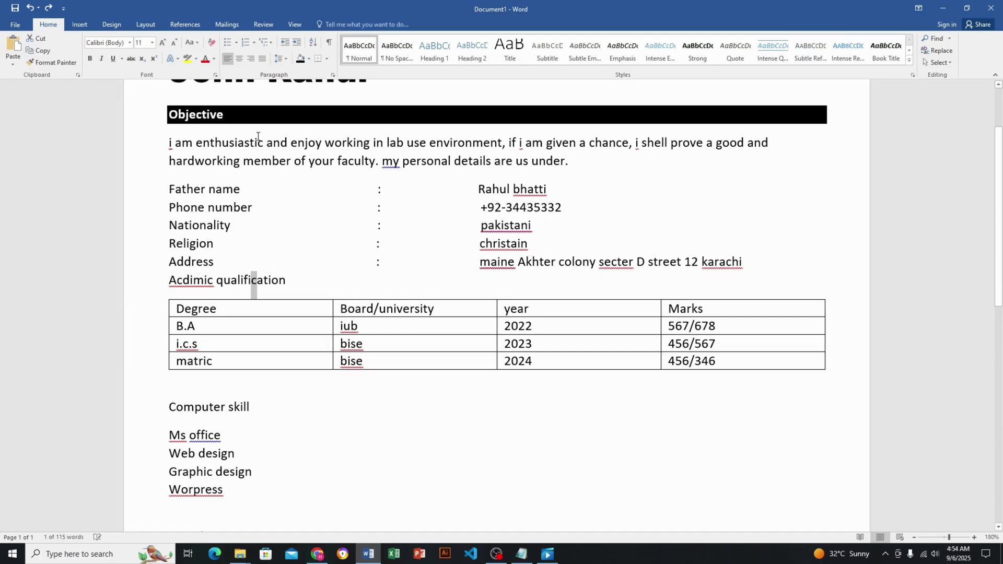
drag(250, 122, 170, 116)
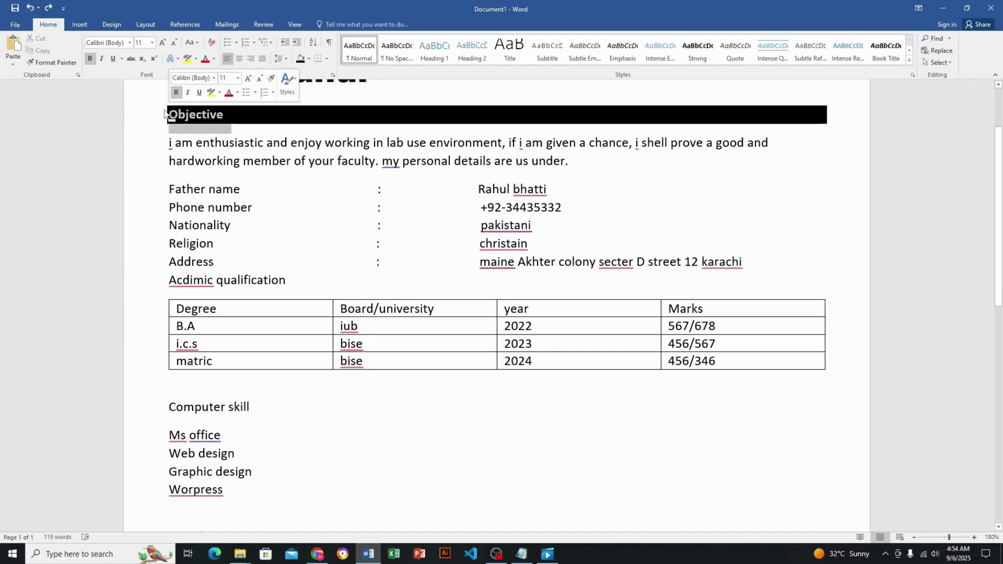
click(61, 64)
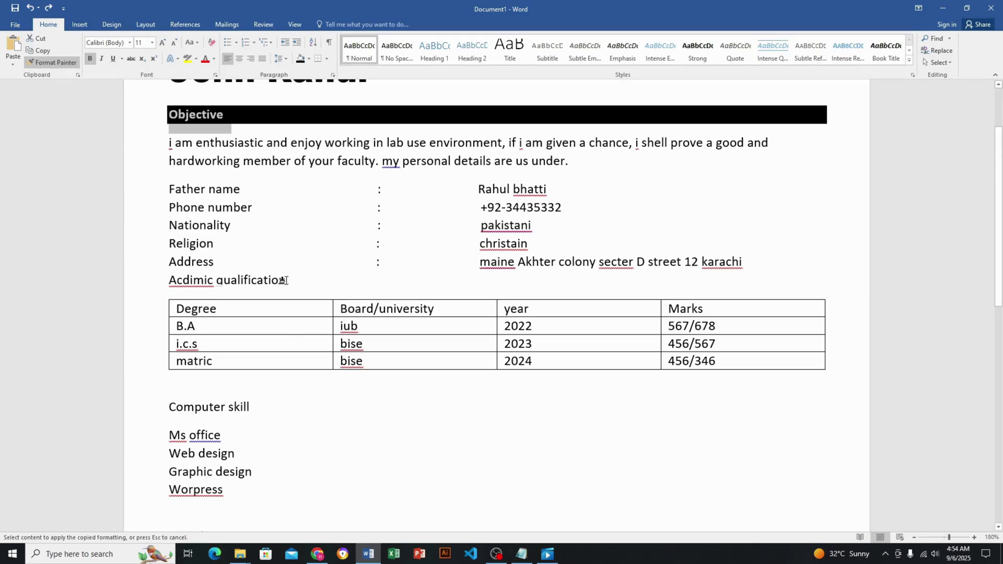
drag(284, 280, 169, 280)
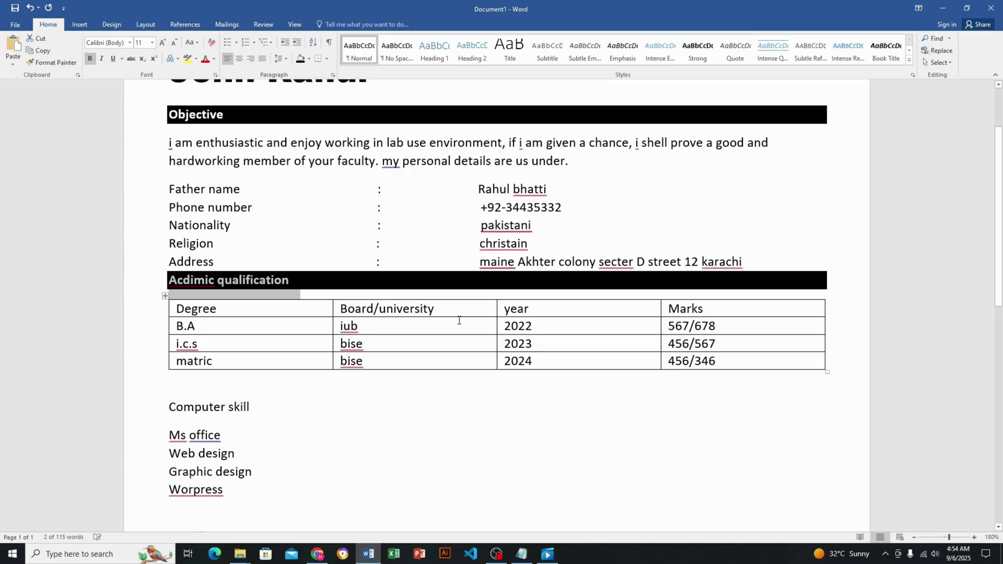
scroll(387, 296, down, 3)
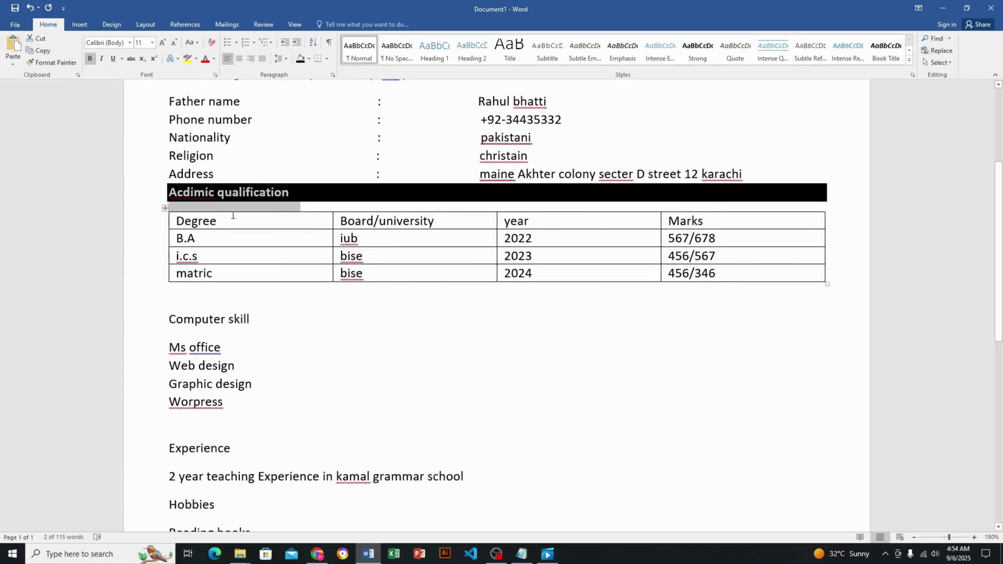
click(54, 62)
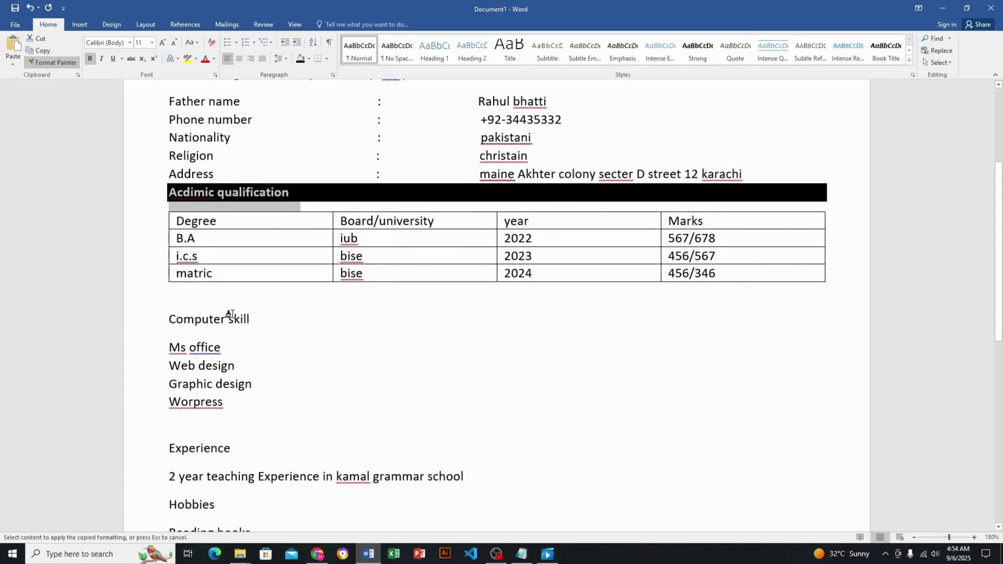
drag(233, 318, 169, 318)
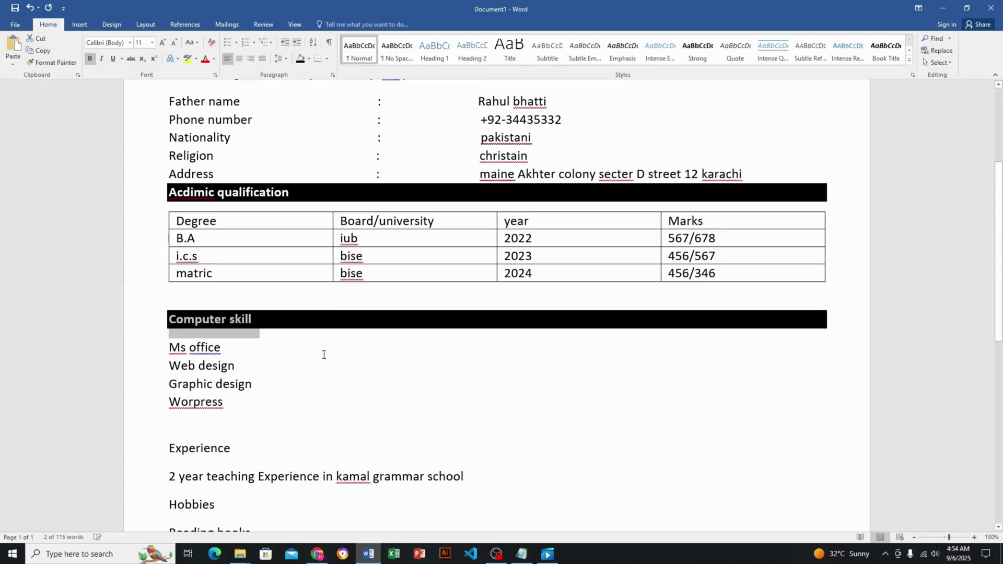
scroll(325, 354, down, 2)
Apply the same black-bar format to the Experience, Hobbies, Language and Reference: headings
click(57, 66)
scroll(327, 338, down, 2)
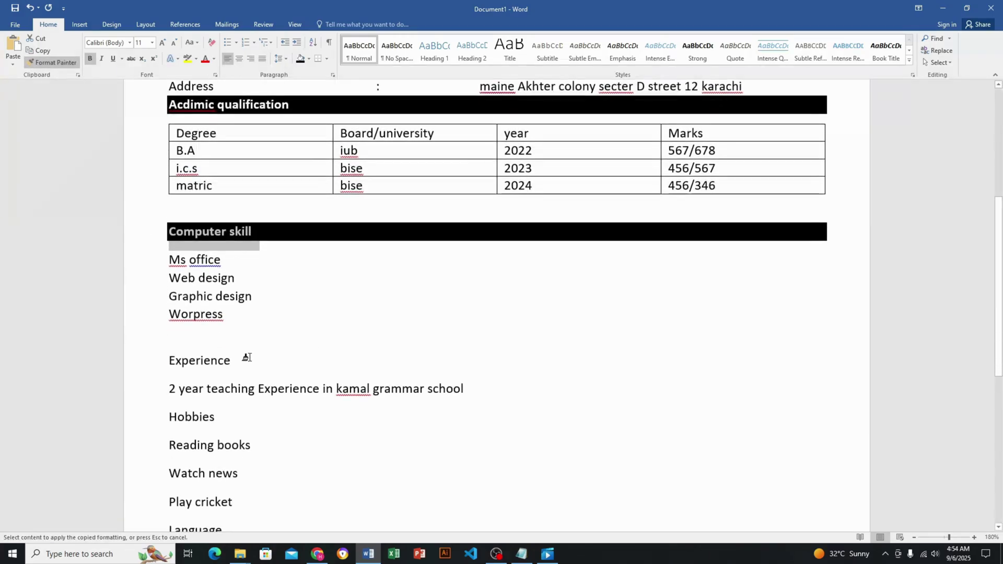
drag(234, 363, 157, 361)
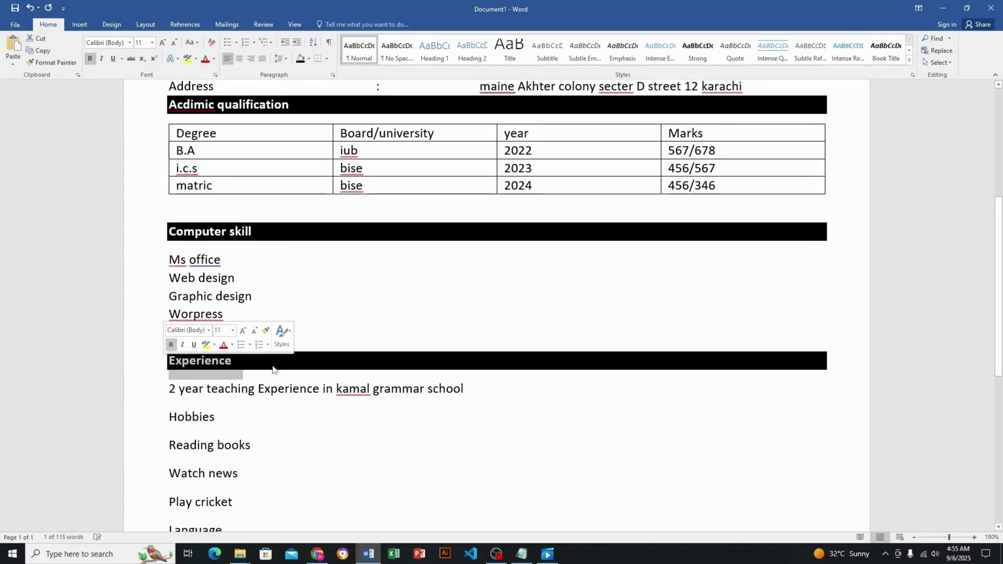
click(52, 62)
scroll(277, 299, down, 4)
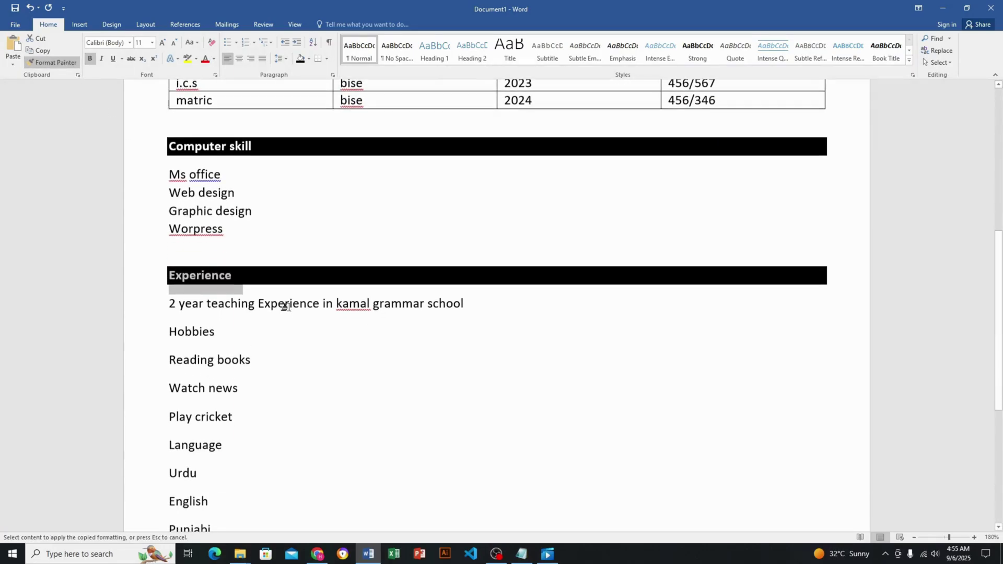
drag(220, 328, 154, 328)
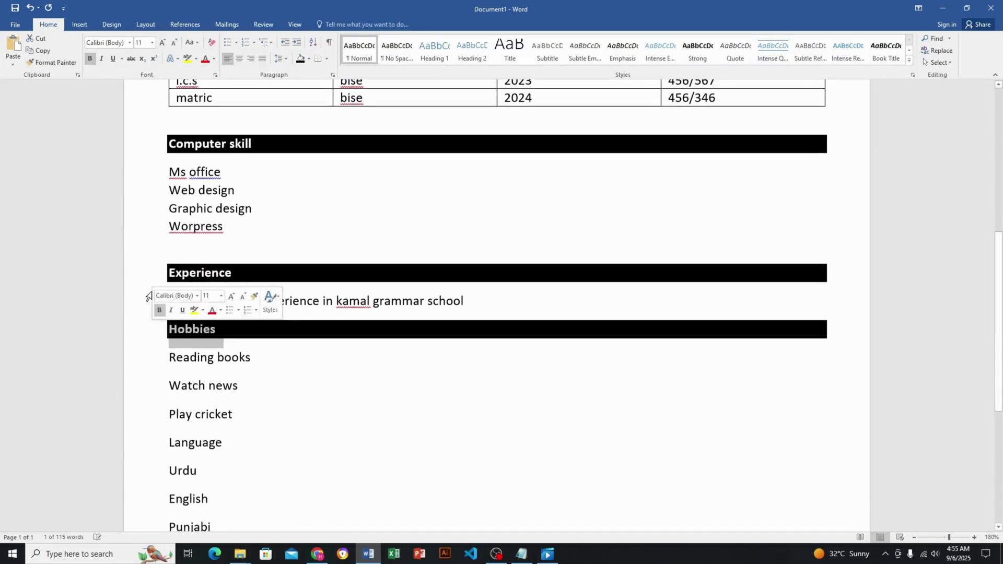
click(57, 64)
scroll(242, 370, down, 4)
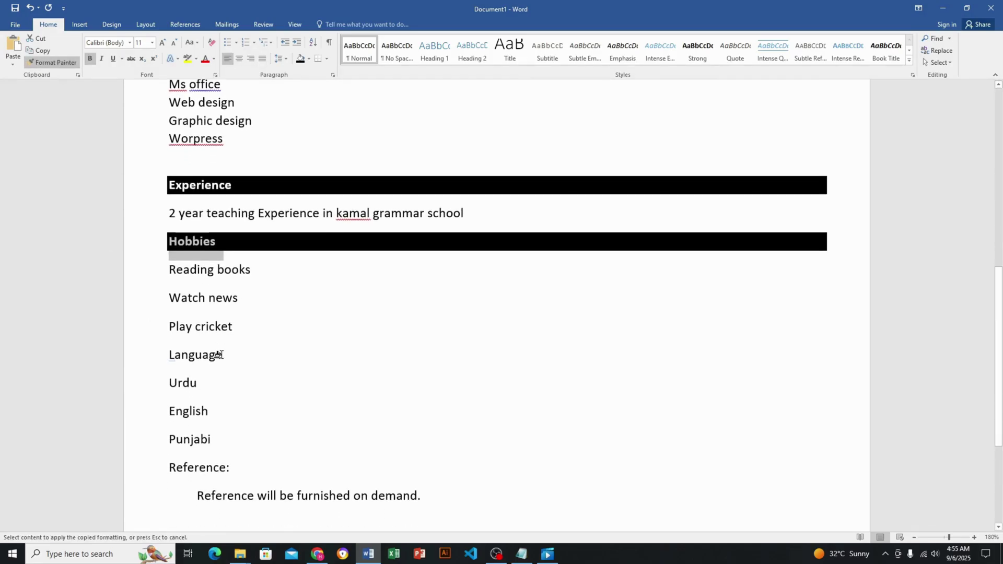
drag(220, 355, 145, 354)
click(57, 63)
scroll(335, 361, down, 1)
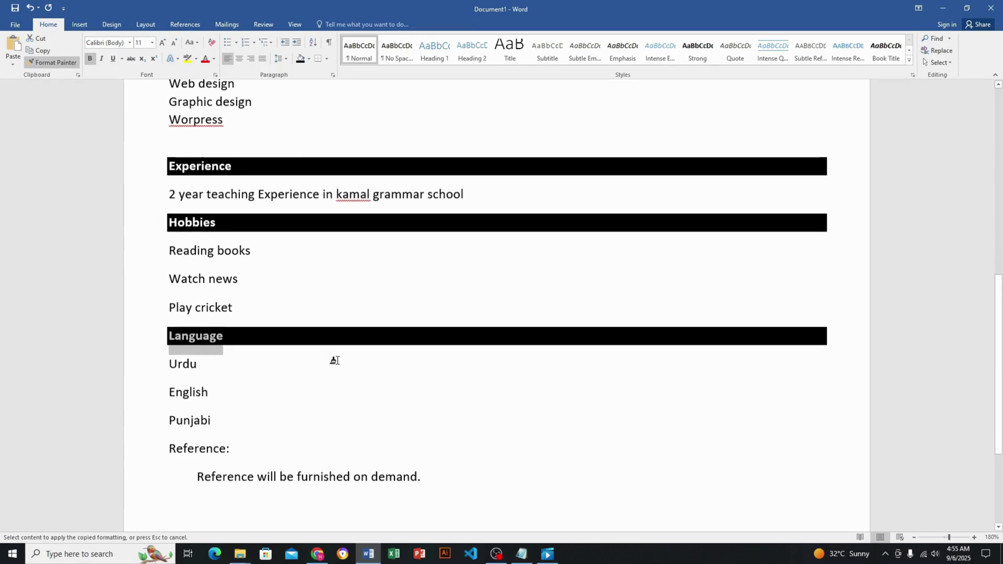
scroll(335, 360, down, 1)
drag(230, 425, 169, 424)
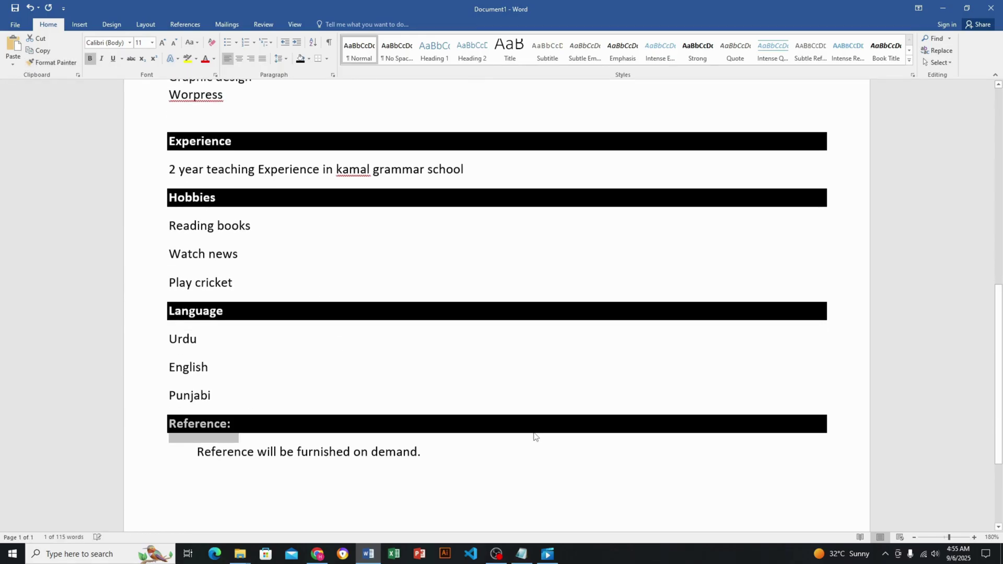
scroll(652, 408, up, 15)
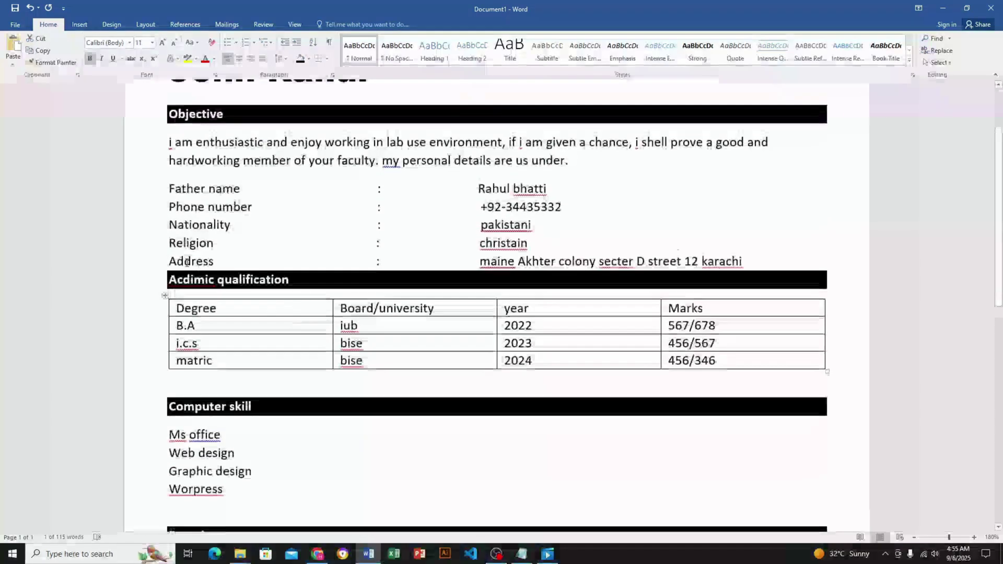
Correct the misspelling 'Acdimic' to 'Academic' in the qualification table
right_click(187, 283)
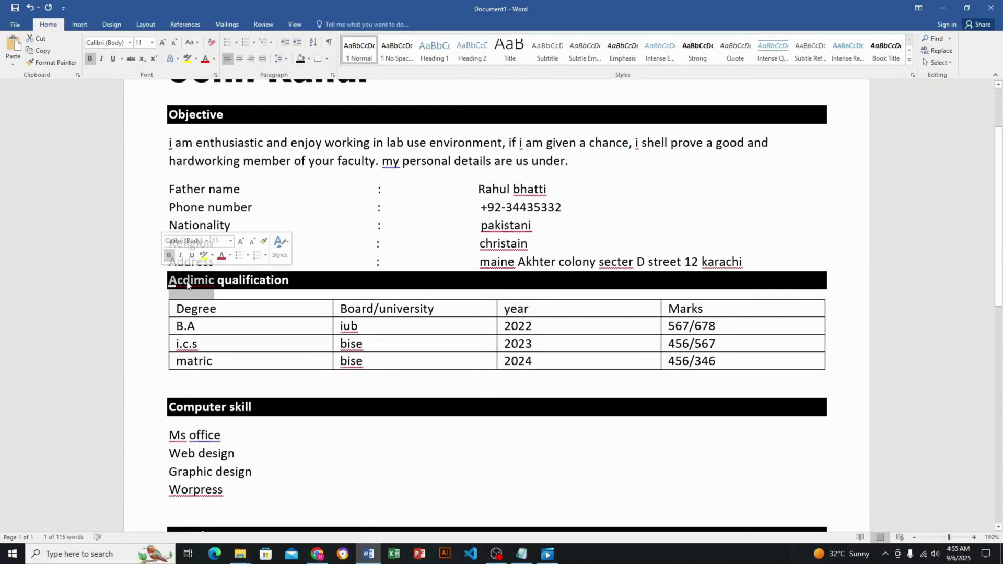
click(245, 295)
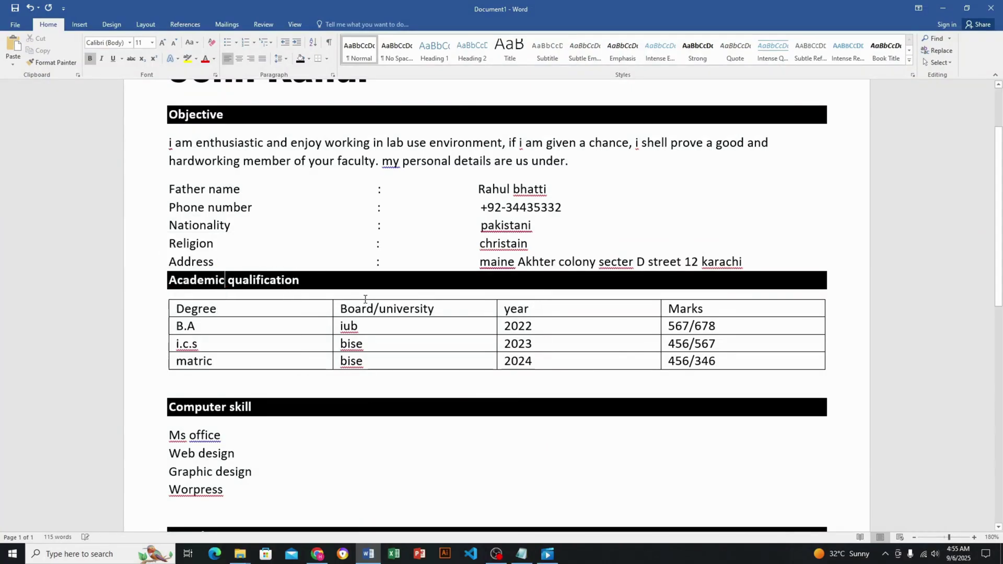
scroll(366, 301, down, 3)
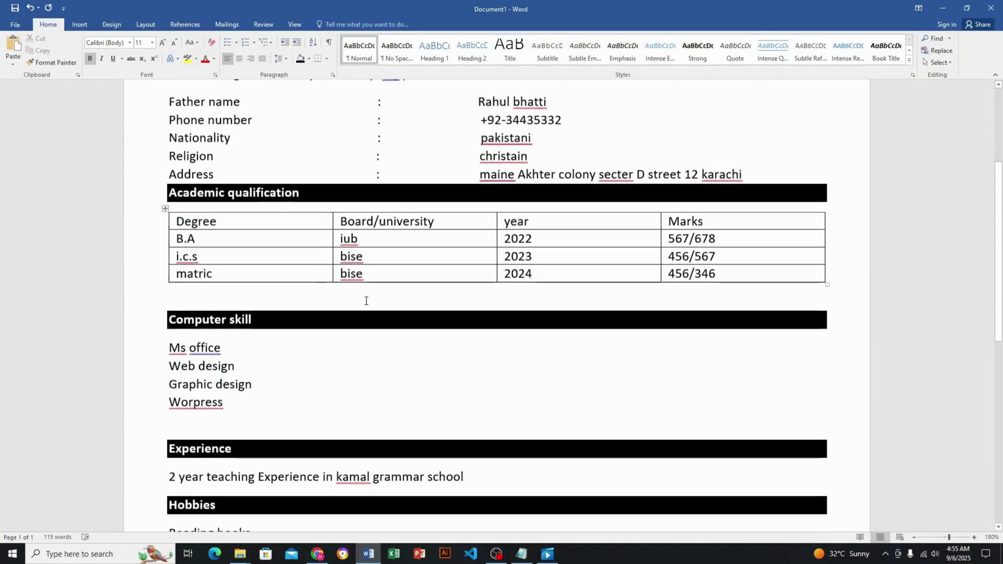
double_click(183, 256)
right_click(203, 266)
click(512, 388)
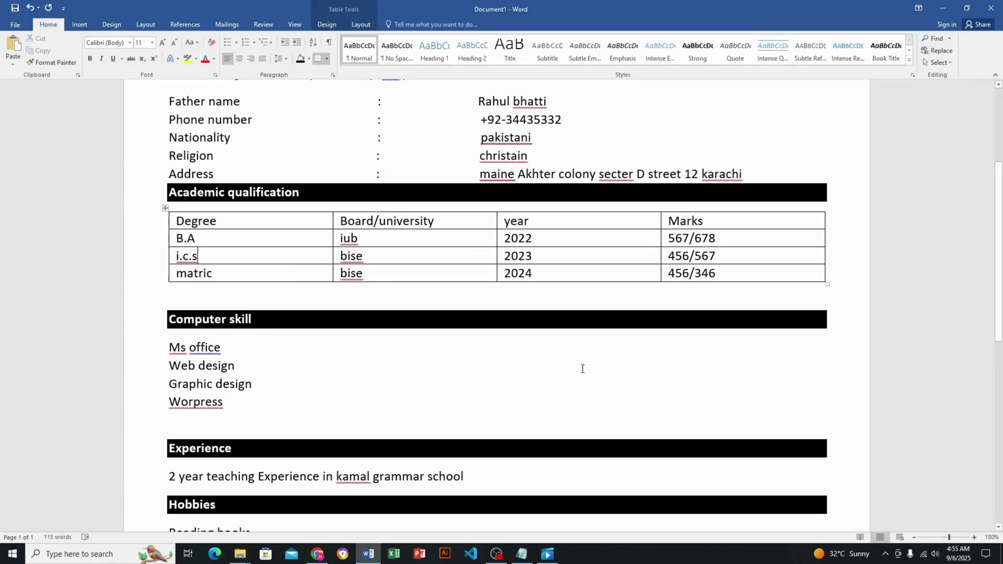
scroll(584, 345, down, 2)
scroll(580, 344, up, 4)
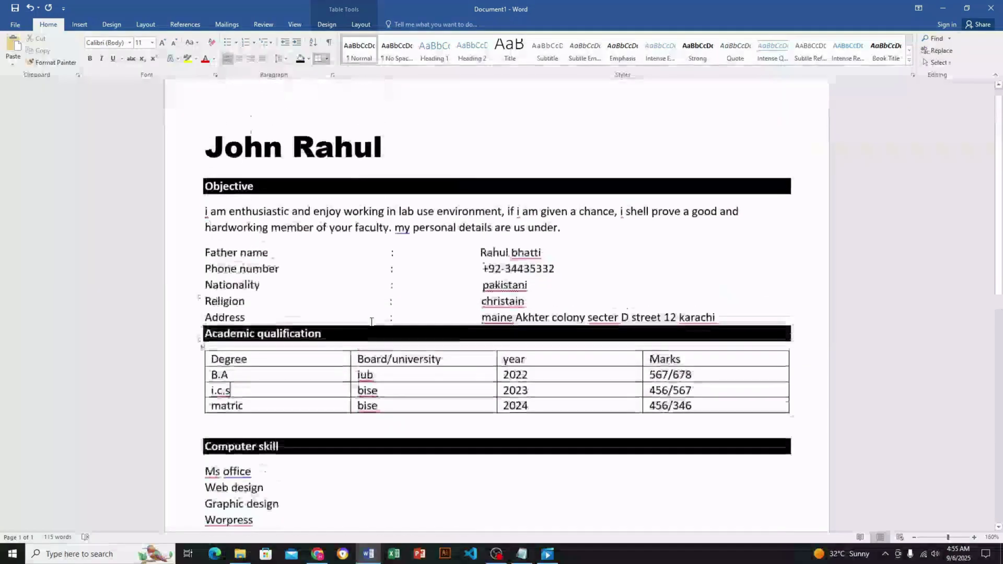
scroll(418, 420, down, 2)
Apply arrow bullets to the four computer skill lines and the Experience line
drag(281, 452, 196, 402)
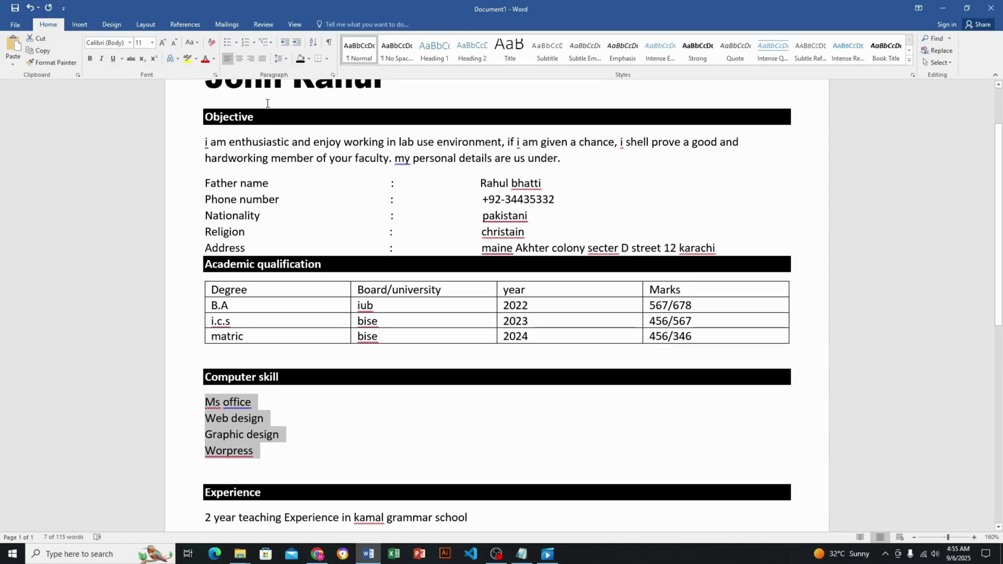
click(236, 44)
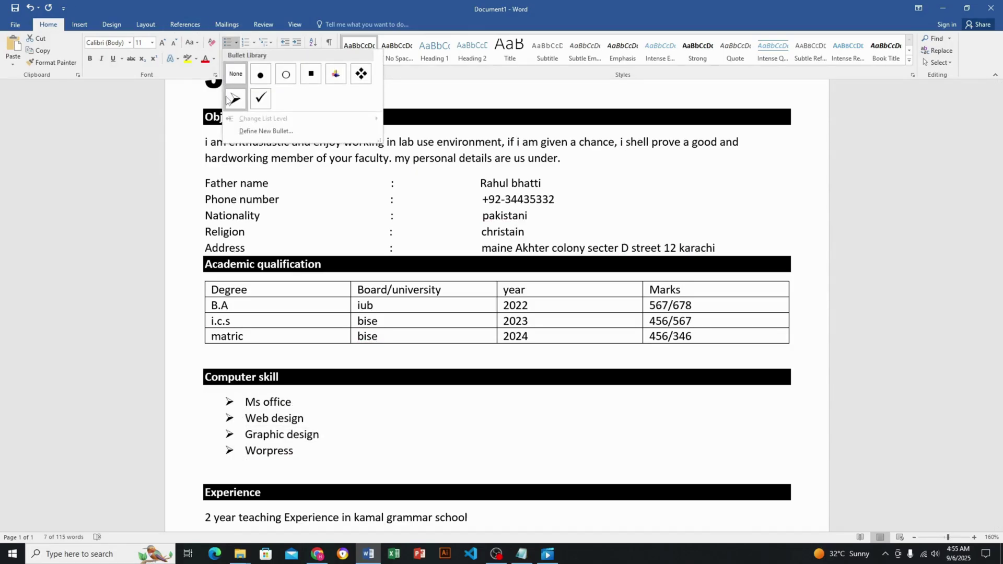
click(233, 98)
scroll(498, 291, down, 3)
scroll(498, 290, down, 1)
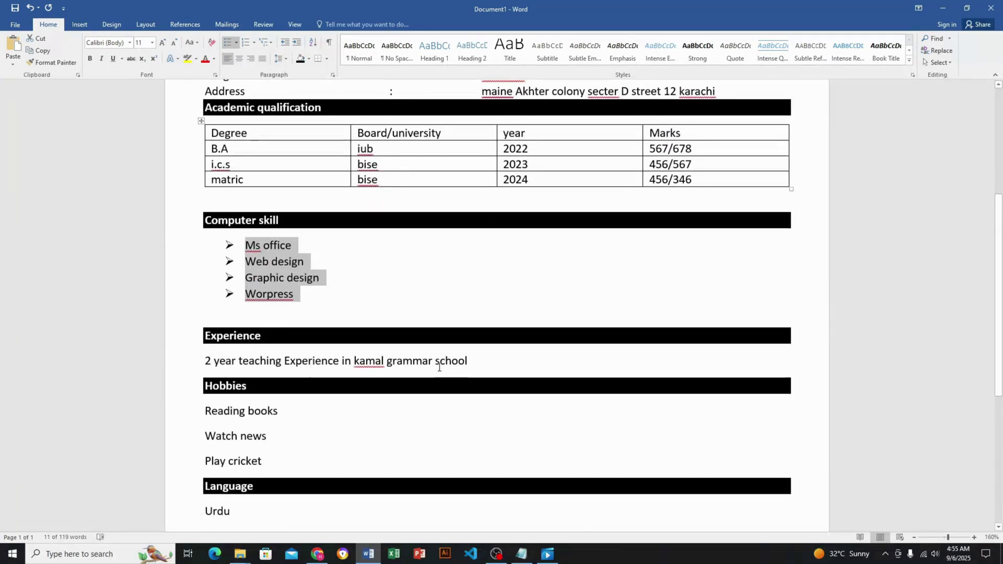
click(169, 359)
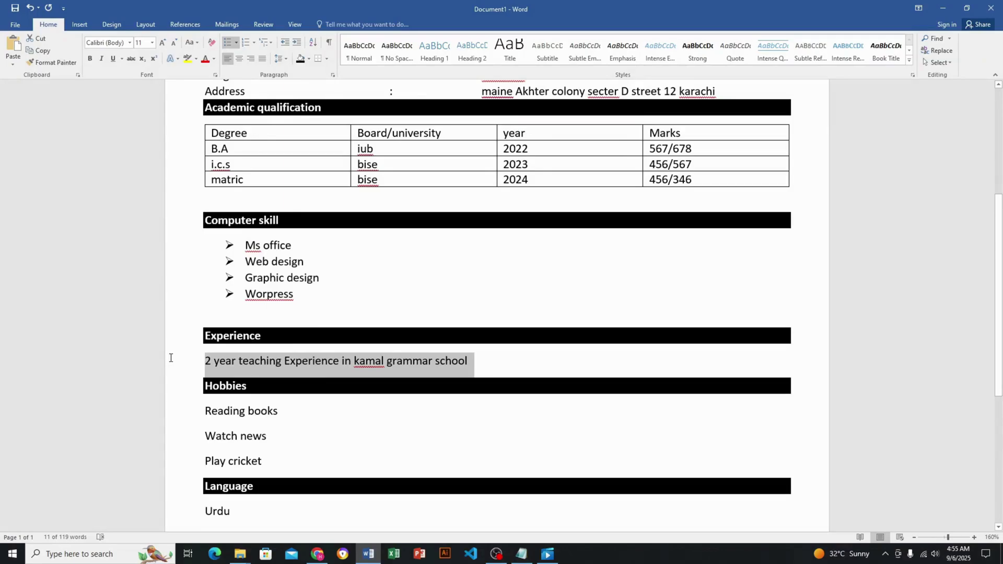
click(236, 43)
click(235, 74)
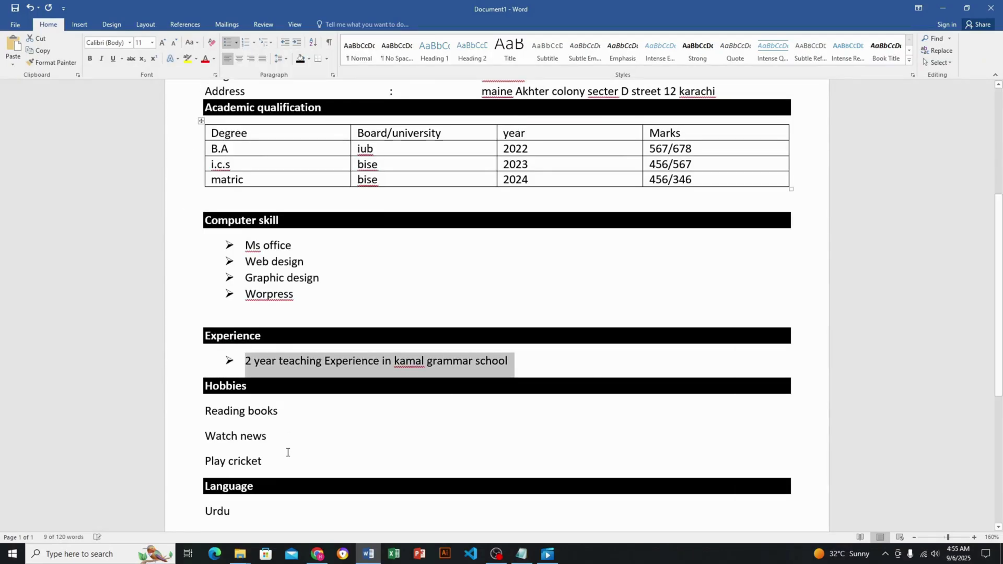
Give the three hobby lines and the Urdu, English and Punjabi lines arrow bullets
drag(287, 460, 205, 405)
drag(273, 459, 210, 422)
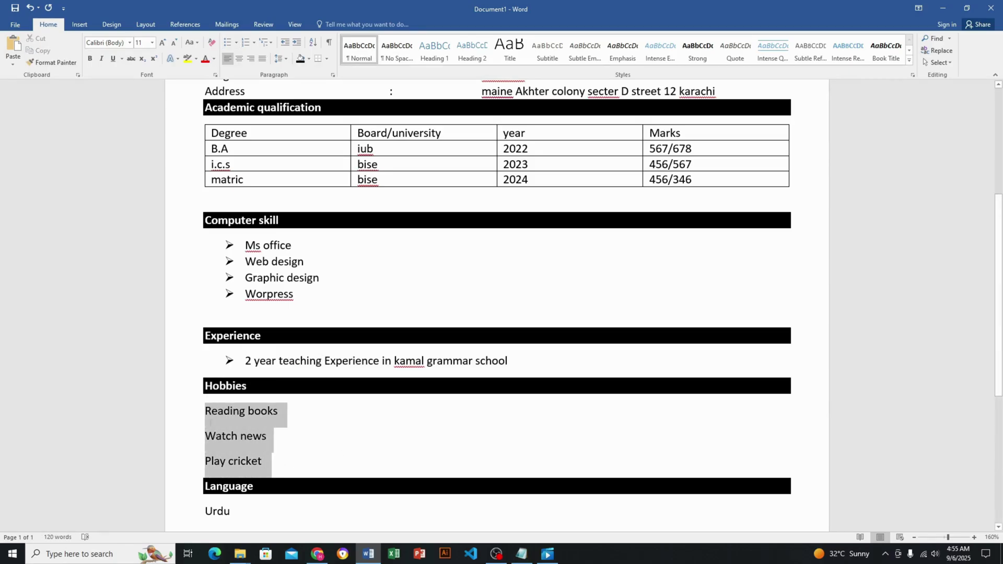
click(236, 42)
click(236, 173)
scroll(457, 352, down, 2)
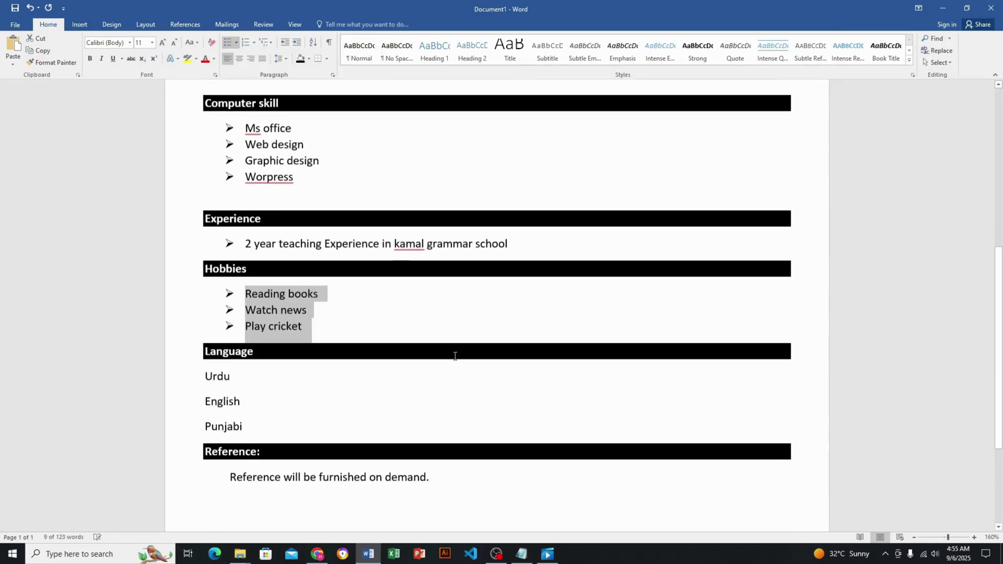
drag(274, 425, 213, 387)
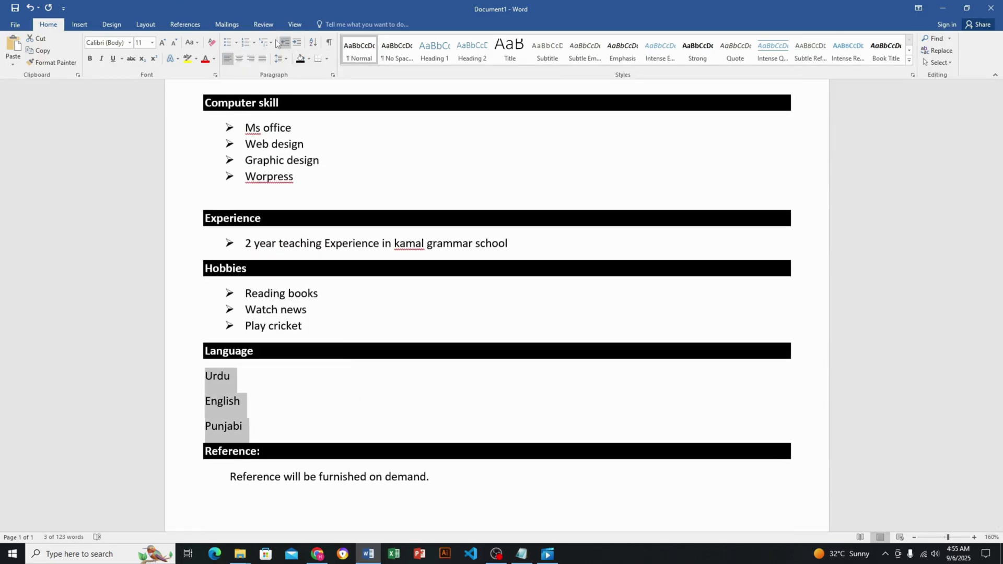
click(236, 42)
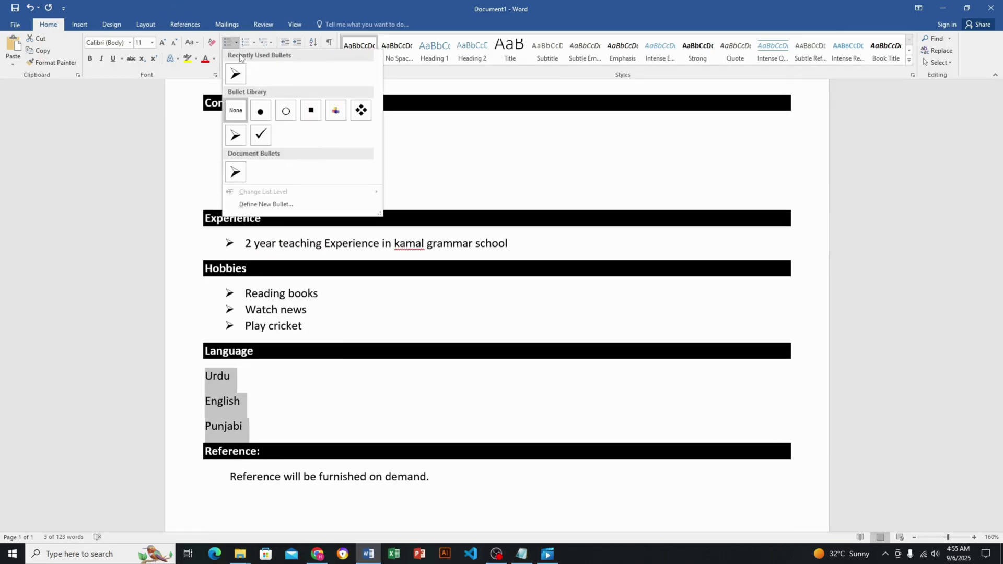
click(235, 172)
Add an arrow bullet to the 'Reference will be furnished on demand.' sentence
click(478, 464)
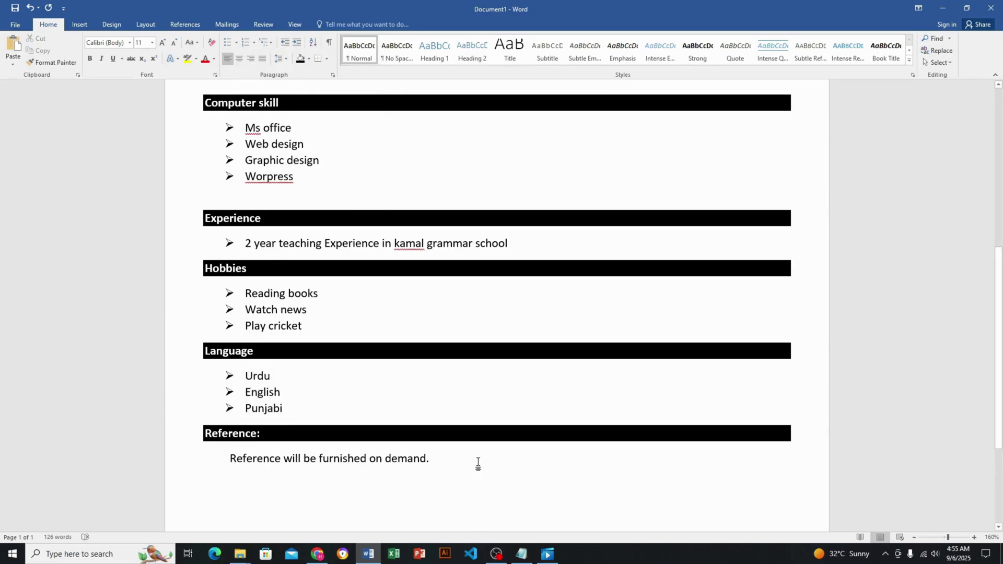
ctrl+scroll(478, 463, down, 2)
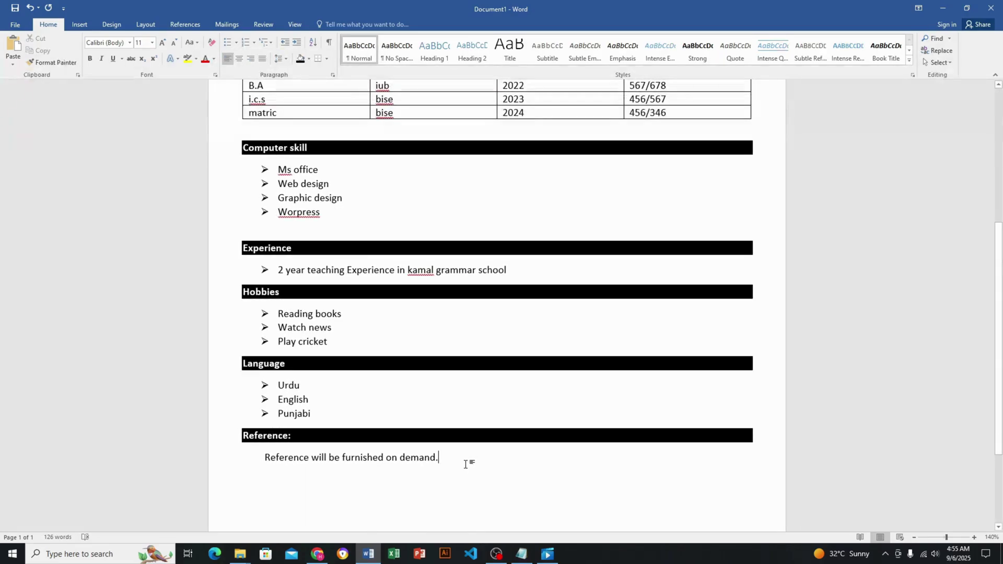
drag(468, 463, 282, 458)
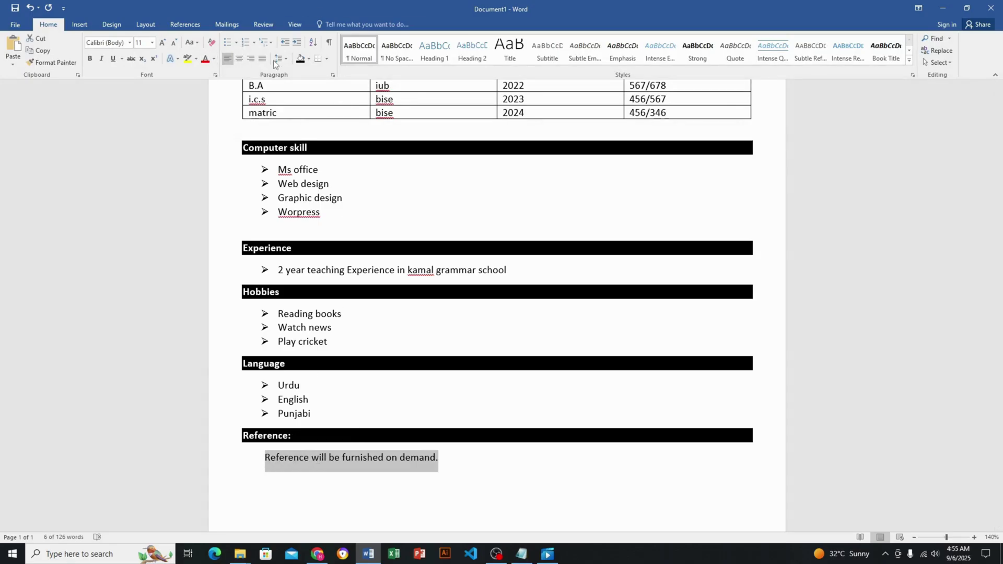
click(234, 44)
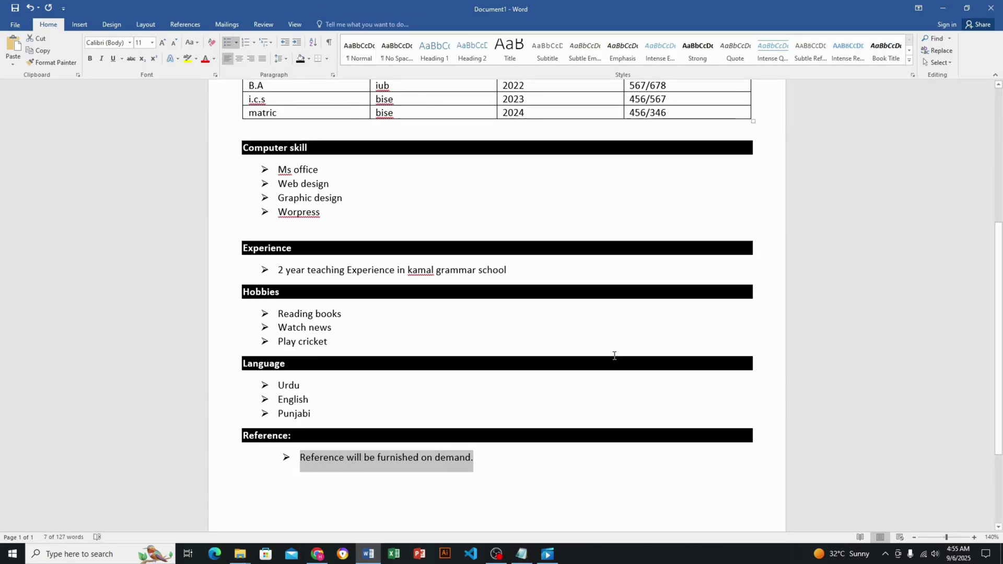
drag(580, 367, 663, 278)
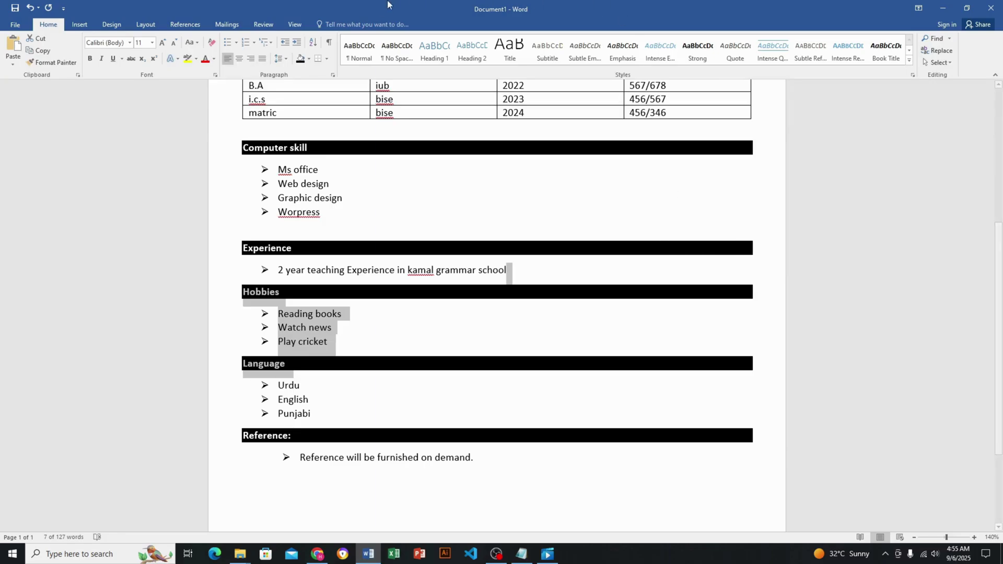
click(561, 488)
ctrl+scroll(607, 487, up, 1)
ctrl+scroll(608, 487, down, 5)
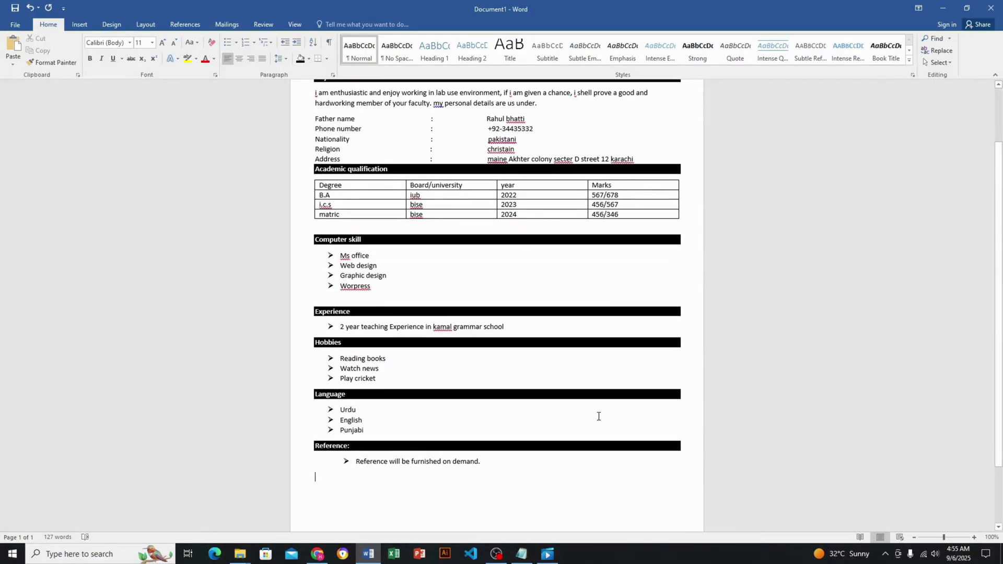
ctrl+scroll(598, 416, down, 2)
drag(520, 458, 103, 58)
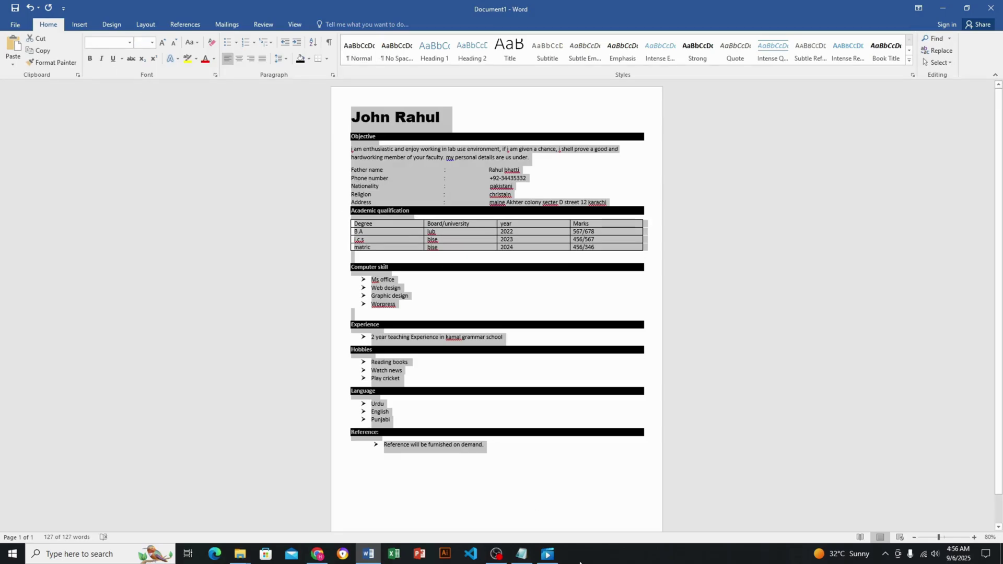
click(514, 411)
drag(503, 451, 235, 136)
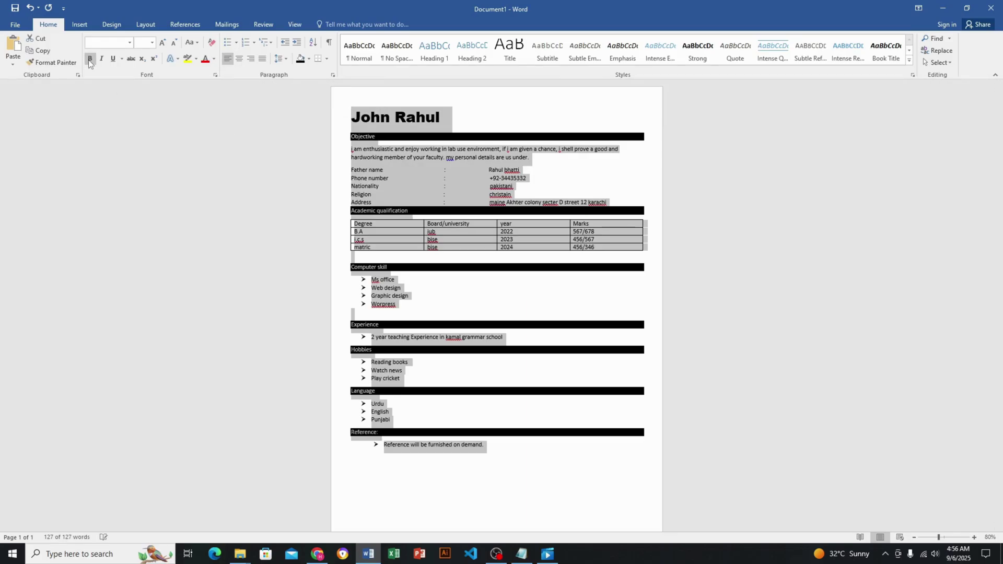
click(626, 364)
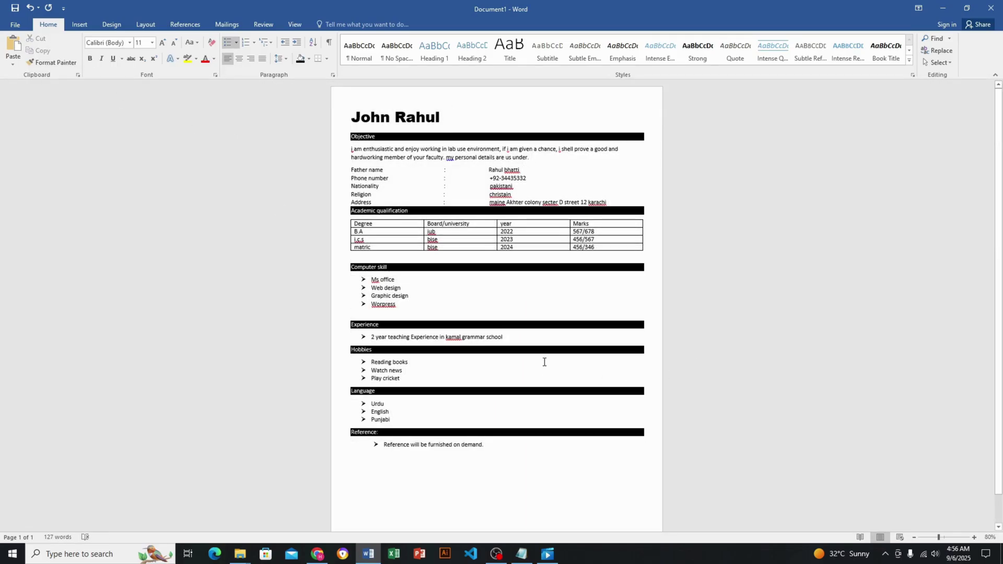
ctrl+scroll(544, 362, up, 9)
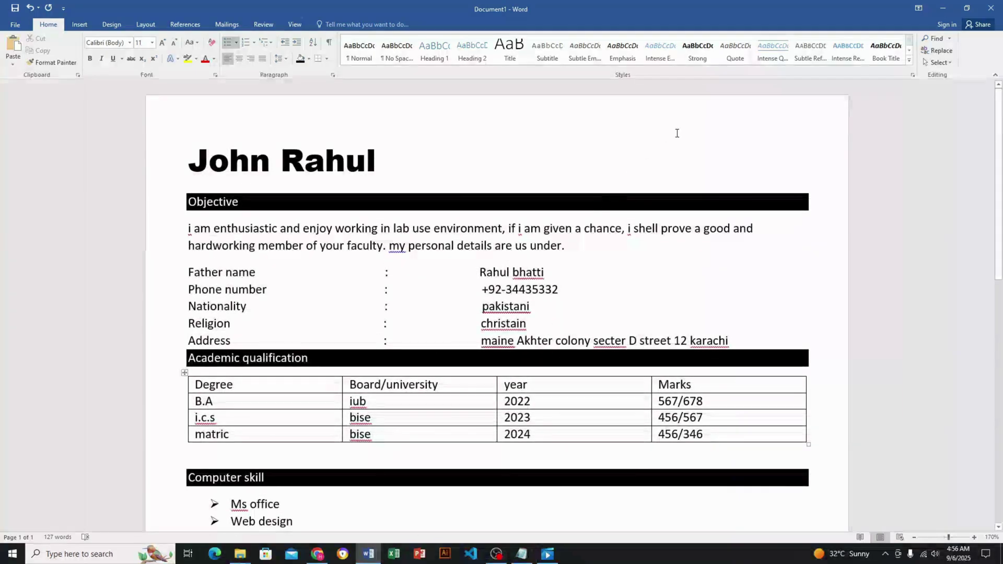
click(694, 146)
click(79, 24)
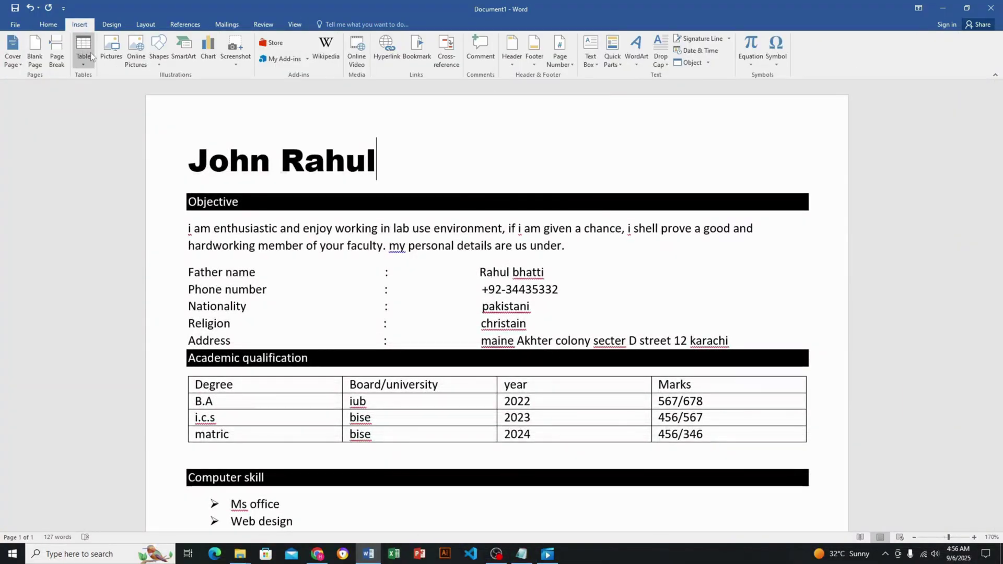
click(158, 52)
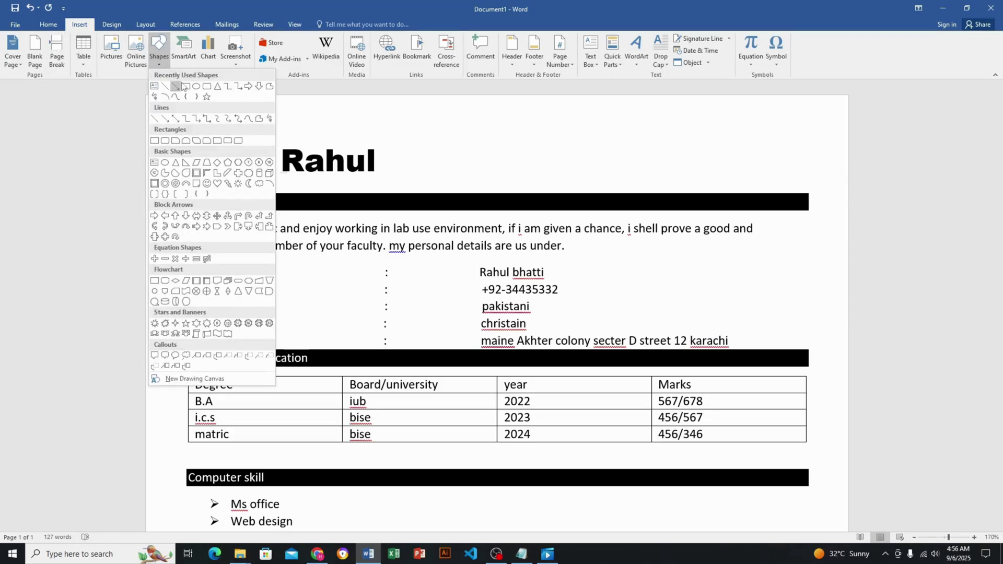
click(186, 86)
drag(723, 124, 777, 181)
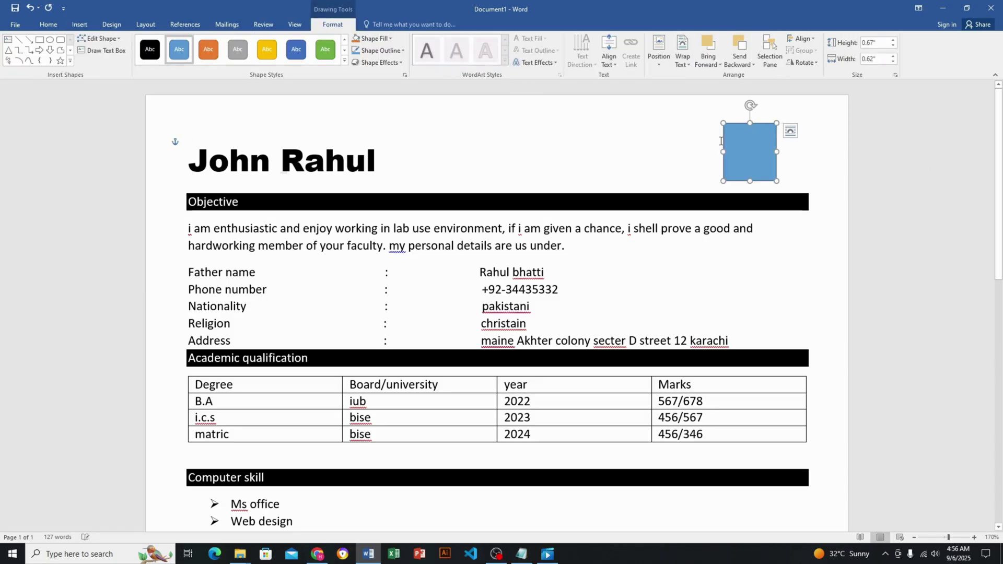
Fill the rectangle with the Capture picture from the computer
click(372, 38)
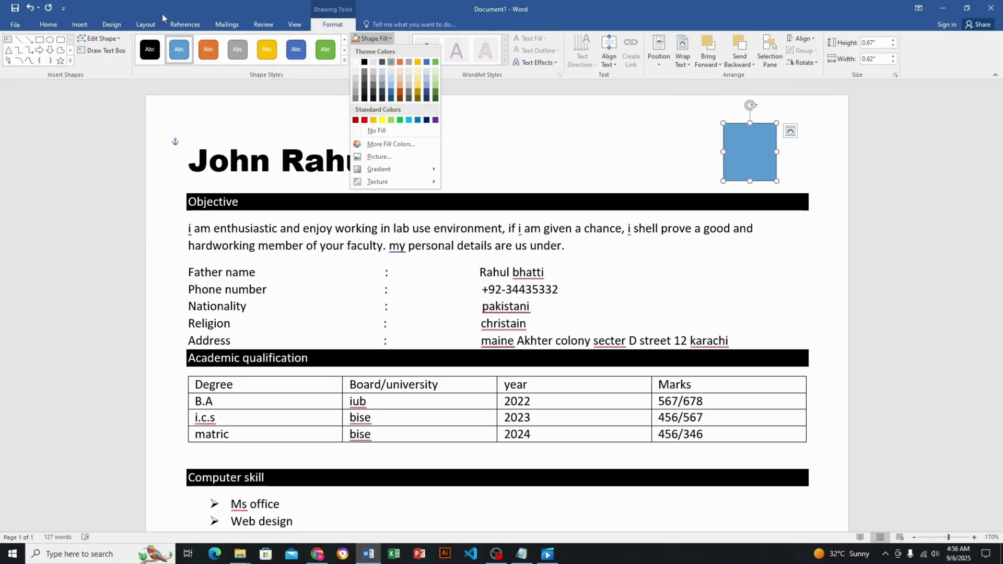
click(383, 157)
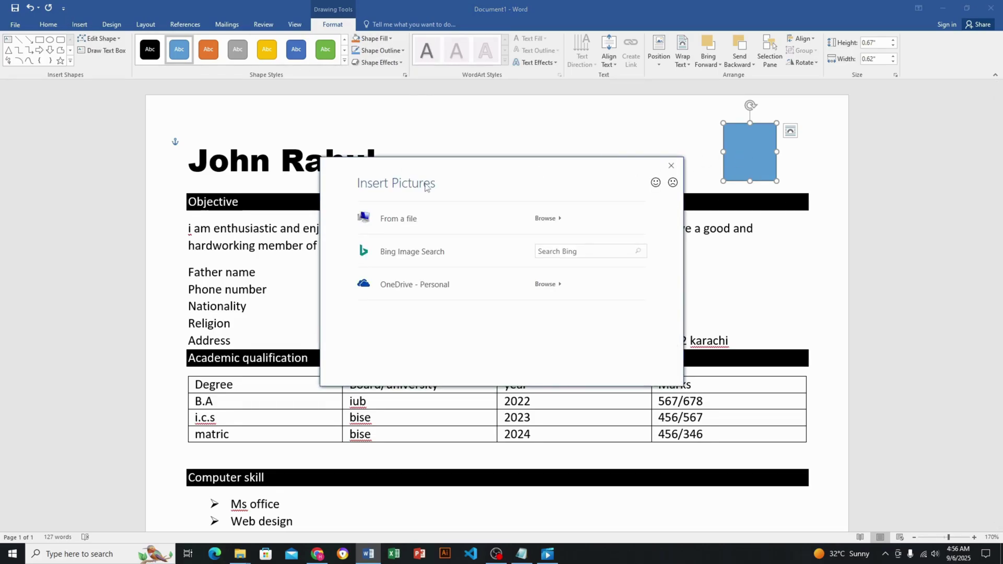
click(396, 220)
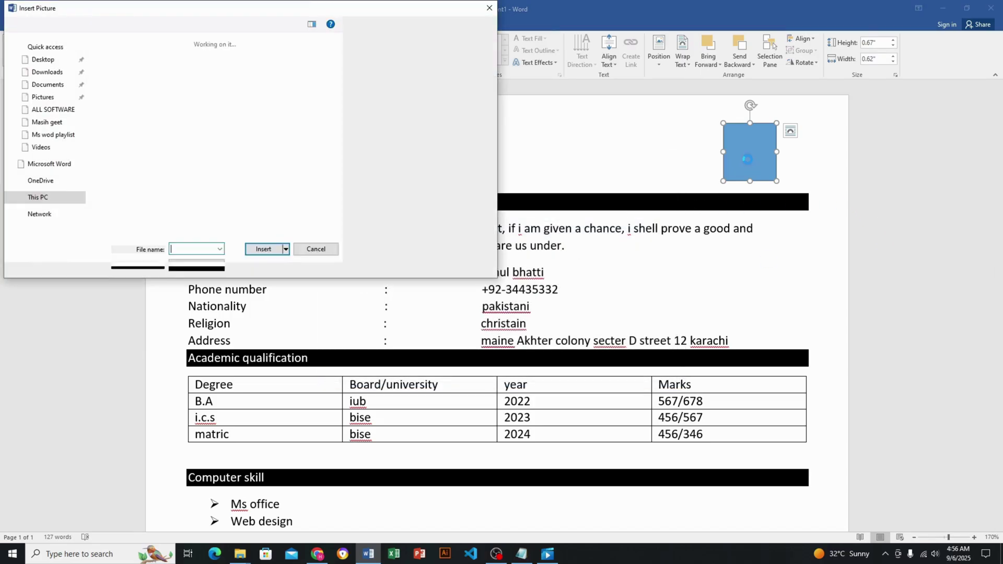
click(242, 93)
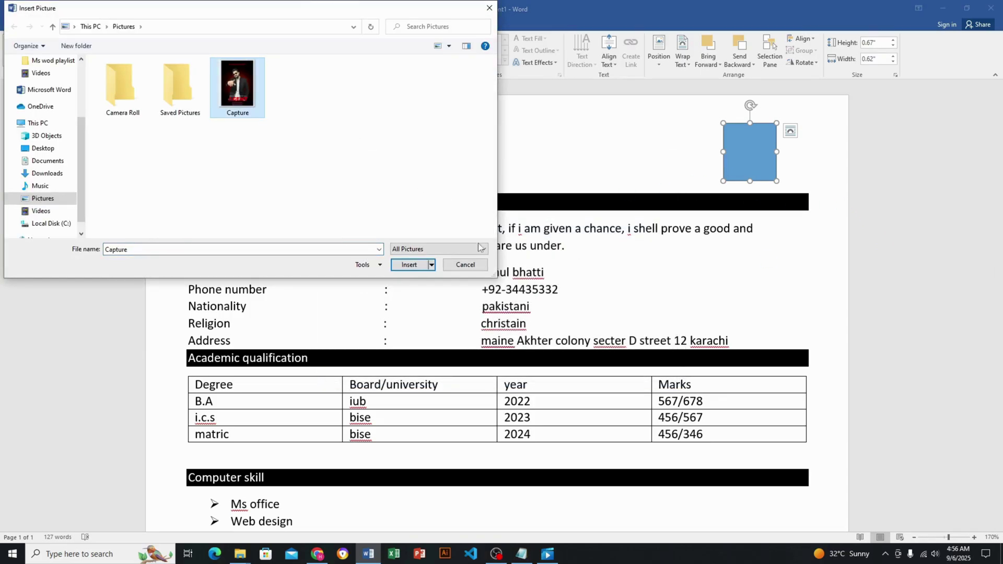
click(409, 265)
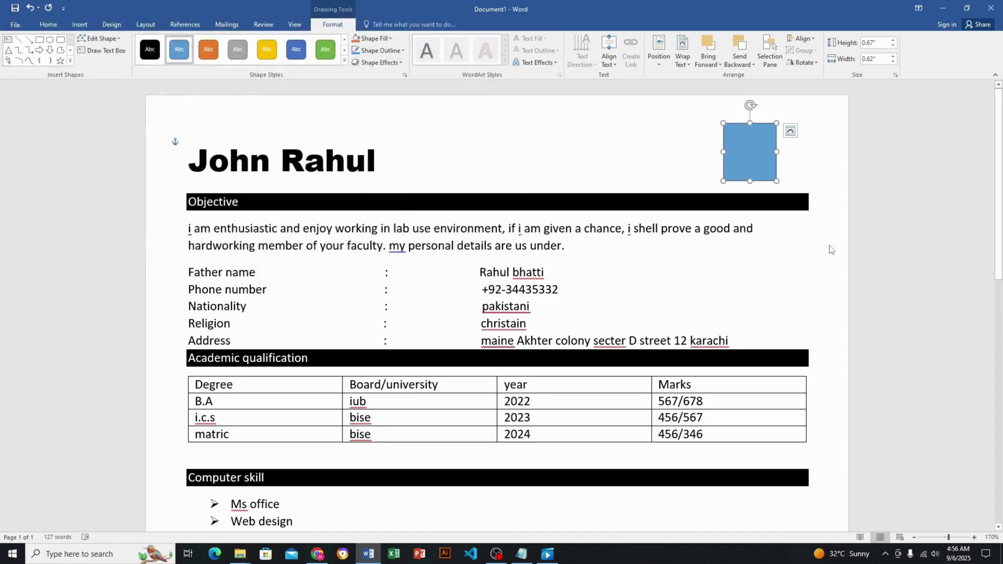
click(898, 229)
scroll(778, 279, down, 3)
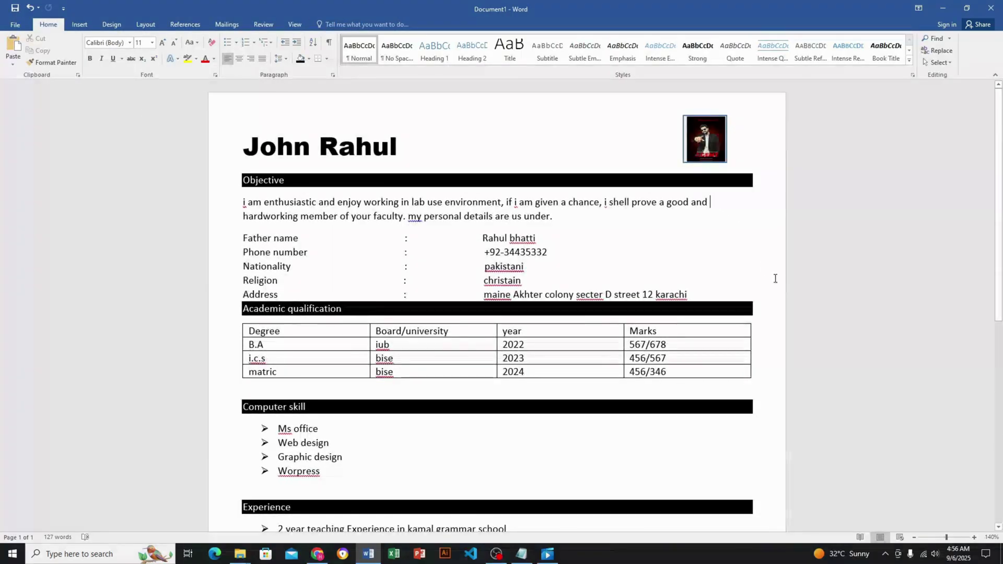
Select the entire CV with Ctrl+A and change its case to UPPERCASE
ctrl+scroll(724, 275, down, 4)
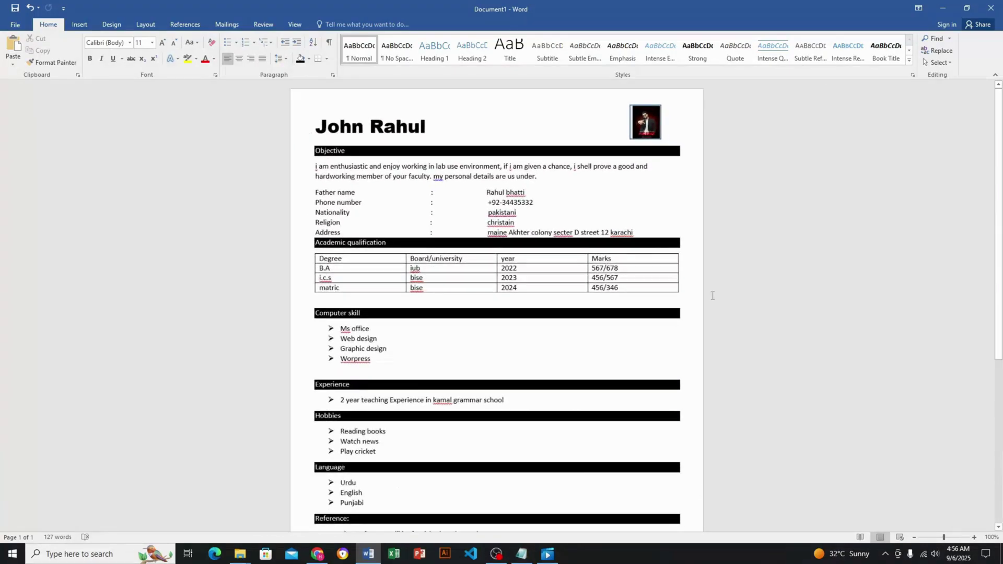
ctrl+scroll(623, 347, down, 1)
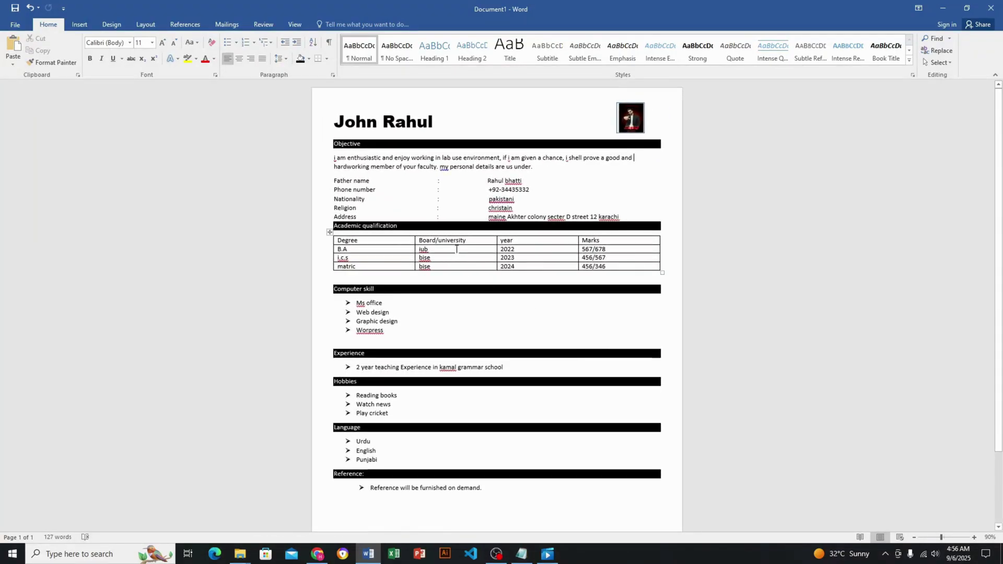
key(ctrl+a)
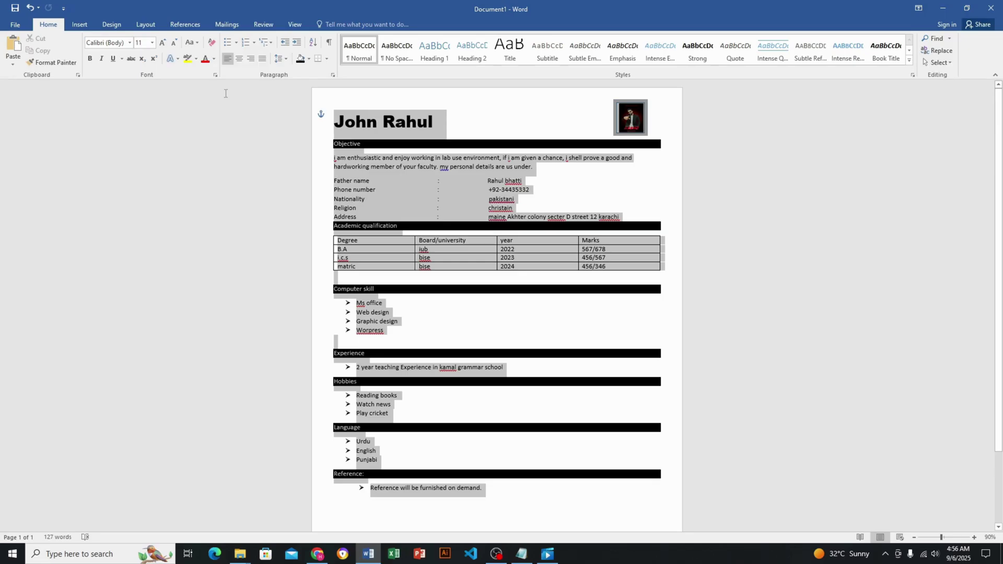
click(197, 43)
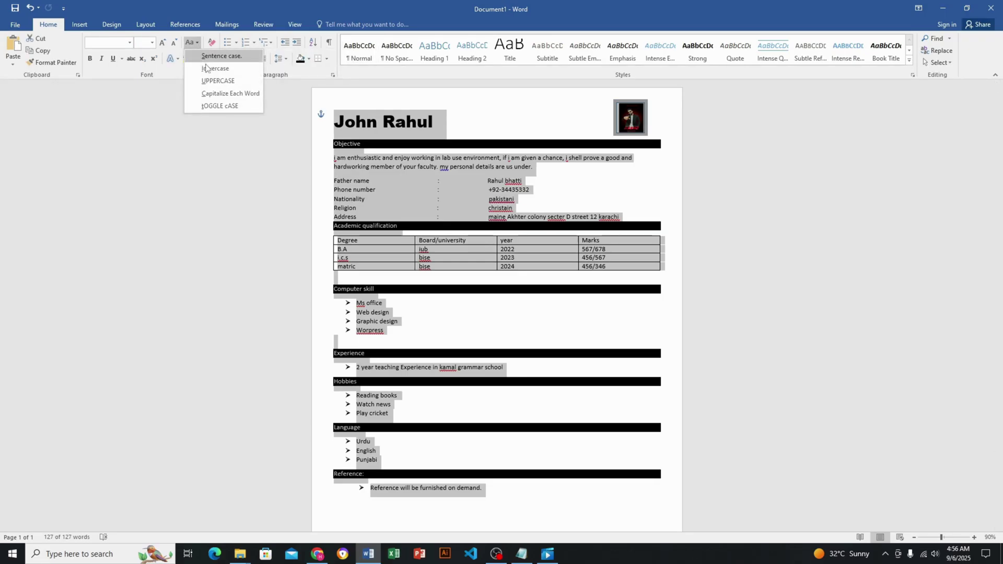
click(210, 85)
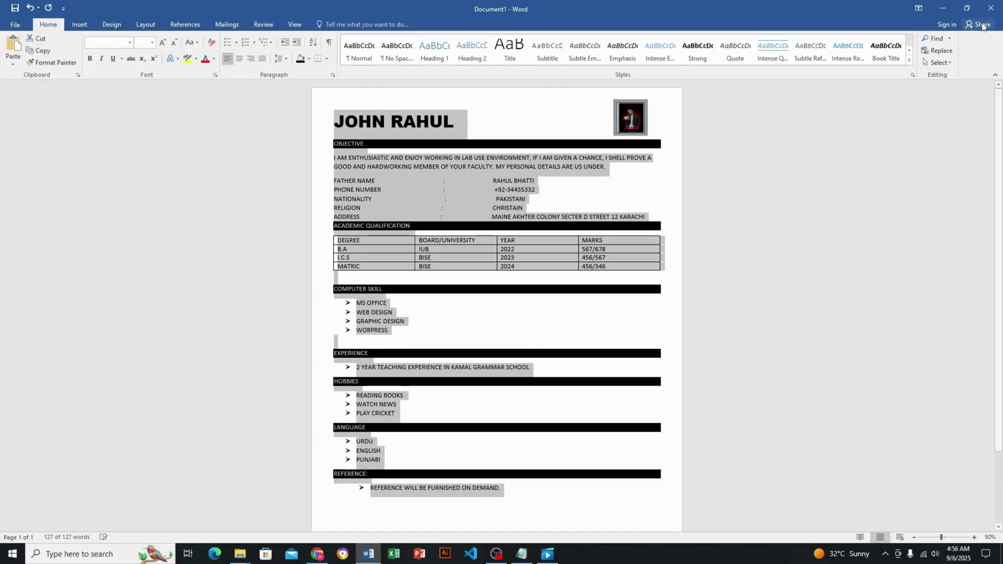
click(738, 261)
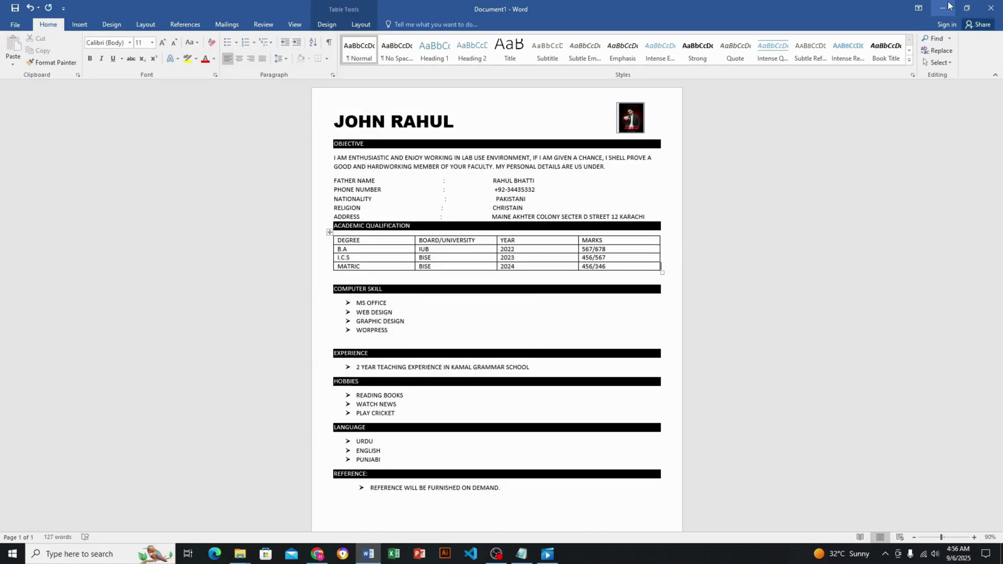
Delete the empty line below WORPRESS so Experience follows the skill list directly
scroll(681, 241, down, 3)
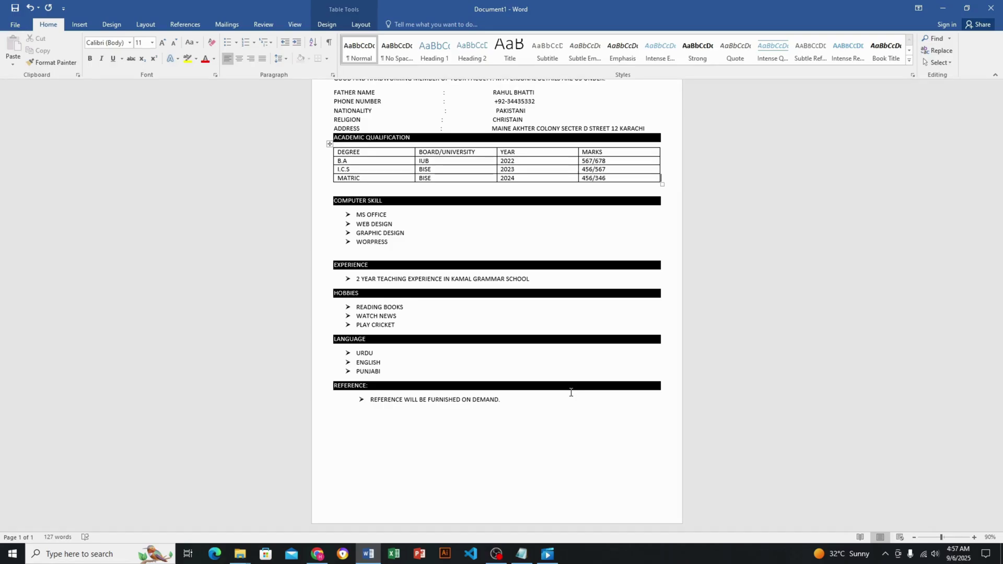
click(338, 252)
key(BackSpace)
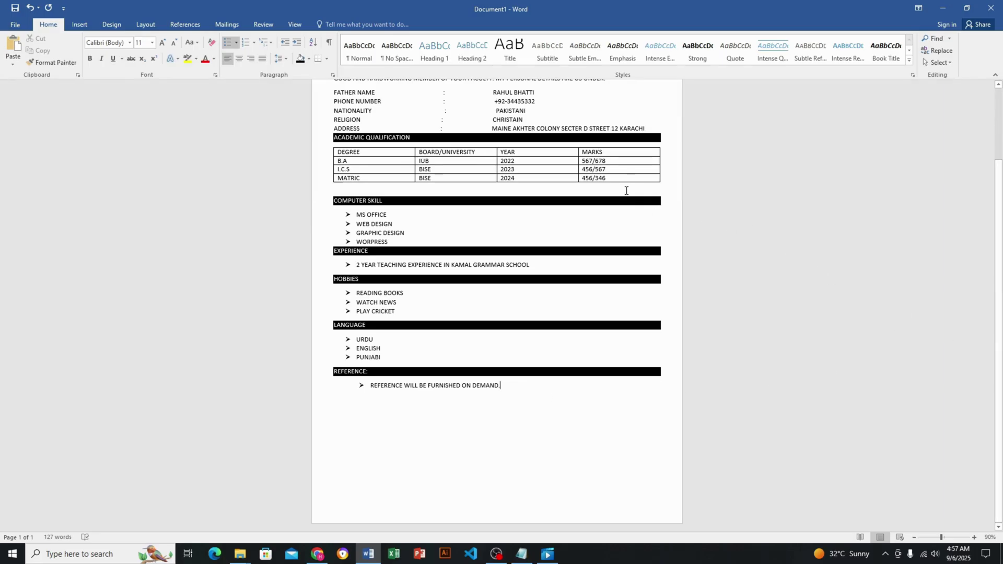
Shade the qualification table's DEGREE-to-MARKS header row light gray using the Shading swatches
drag(612, 152, 439, 162)
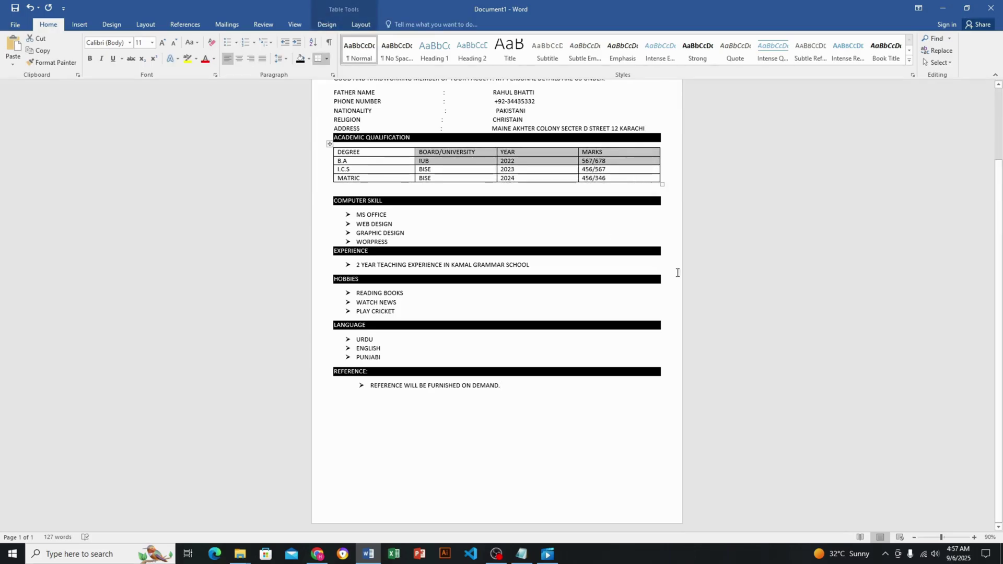
click(700, 235)
drag(611, 152, 369, 151)
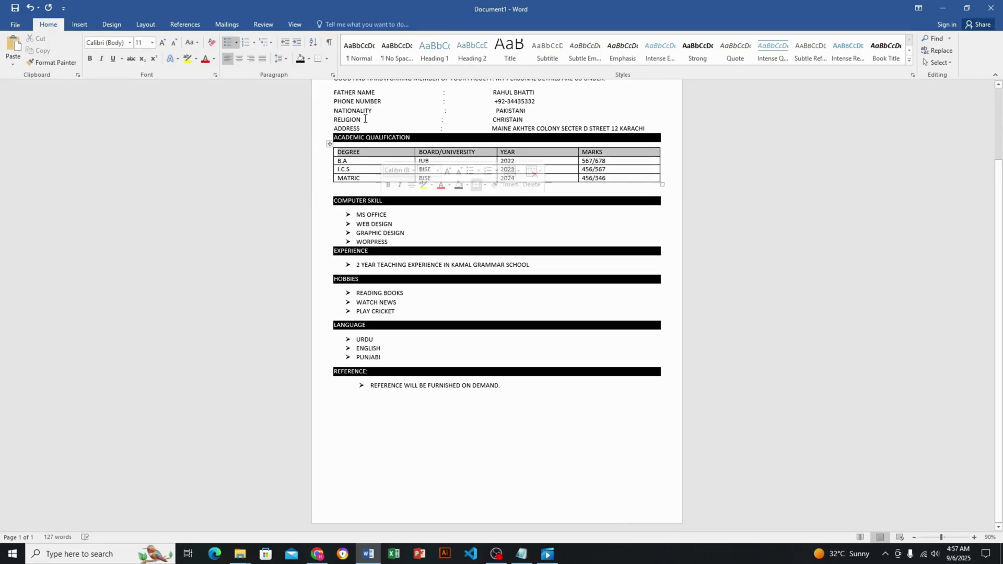
click(309, 60)
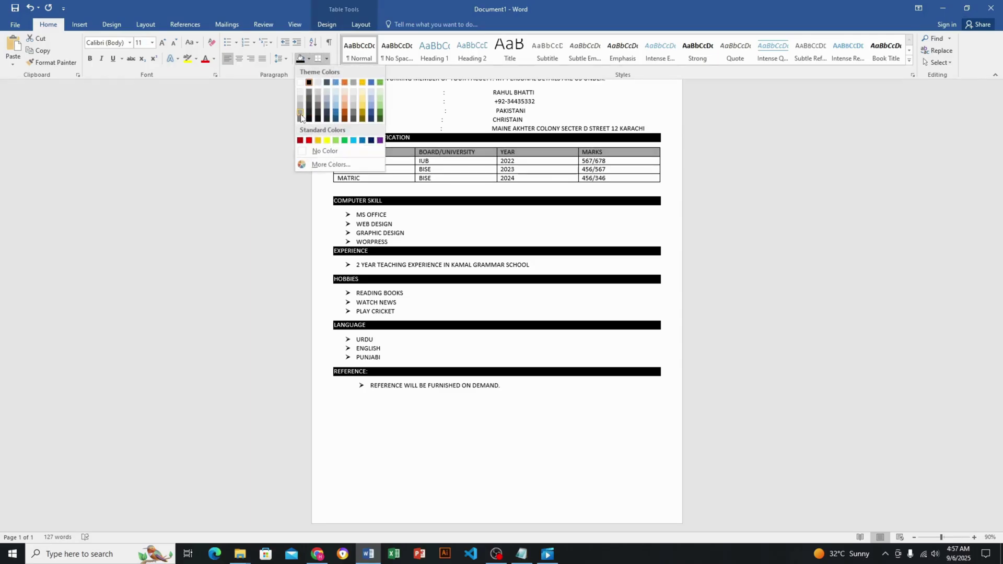
click(298, 119)
click(537, 393)
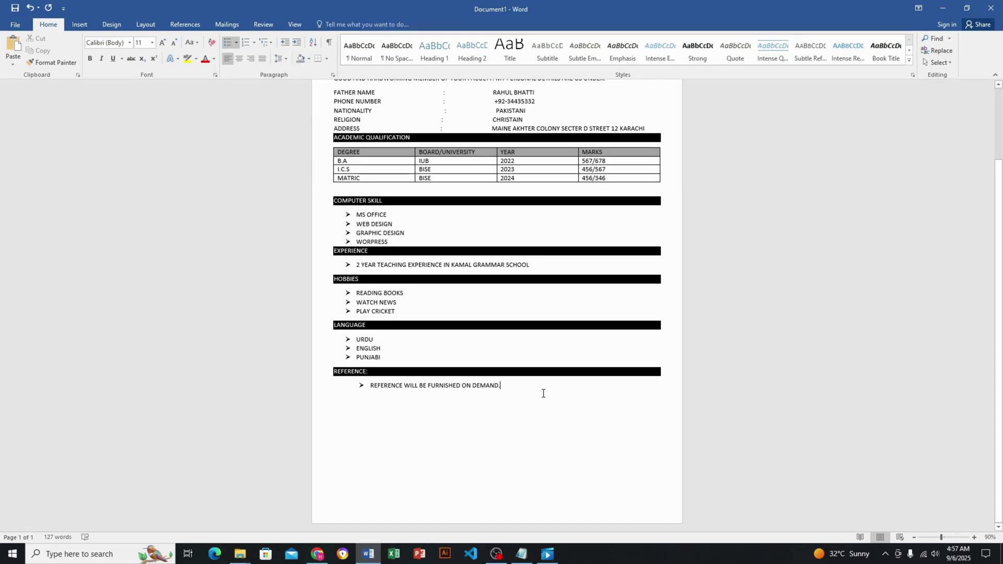